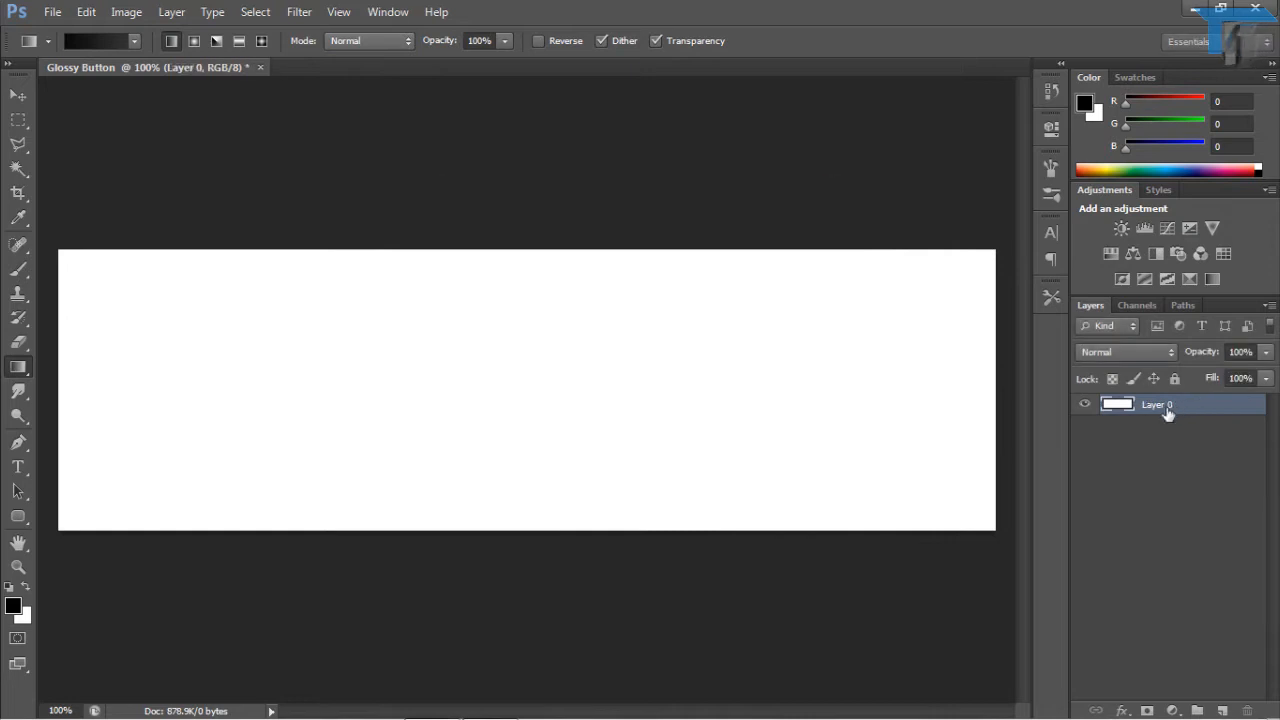
Rename the layer as Background.
type("Backgro")
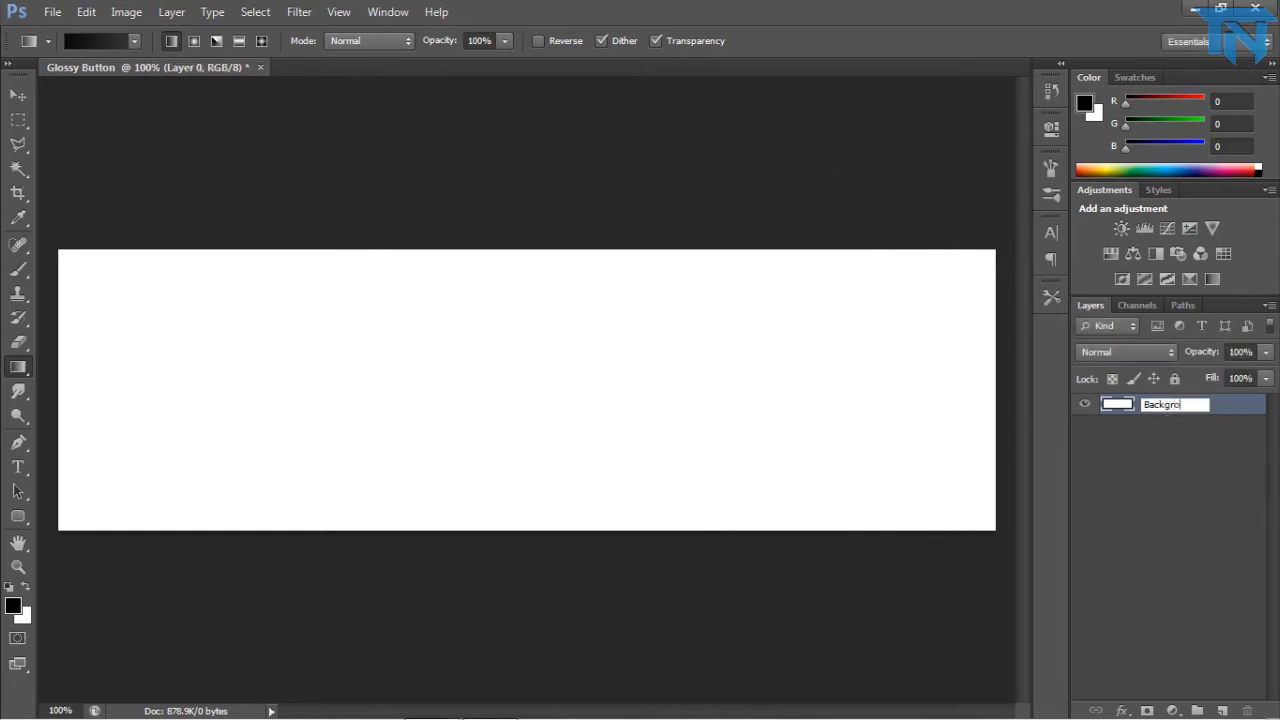
type("und")
key("Return")
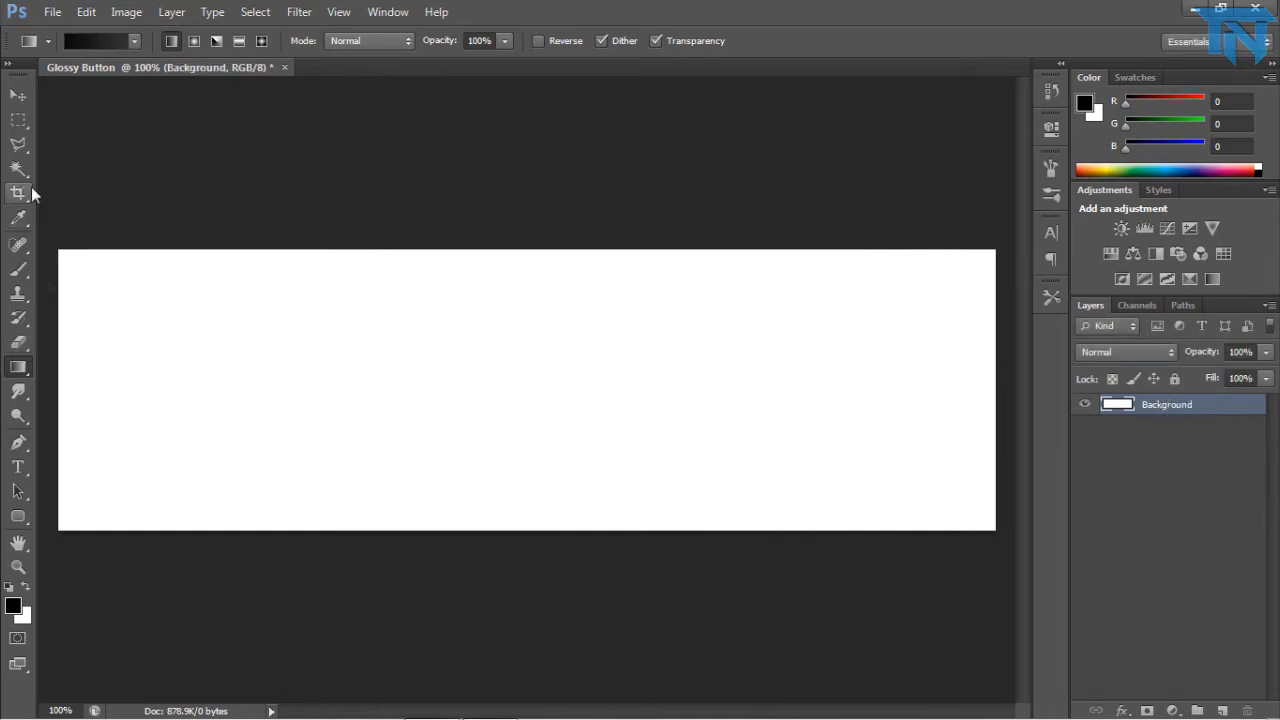
Fill the Background layer with a vertical gradient running from black at the lower edge to dark grey at the upper edge.
left_click_drag(533, 511, 514, 78)
key("Caps_Lock")
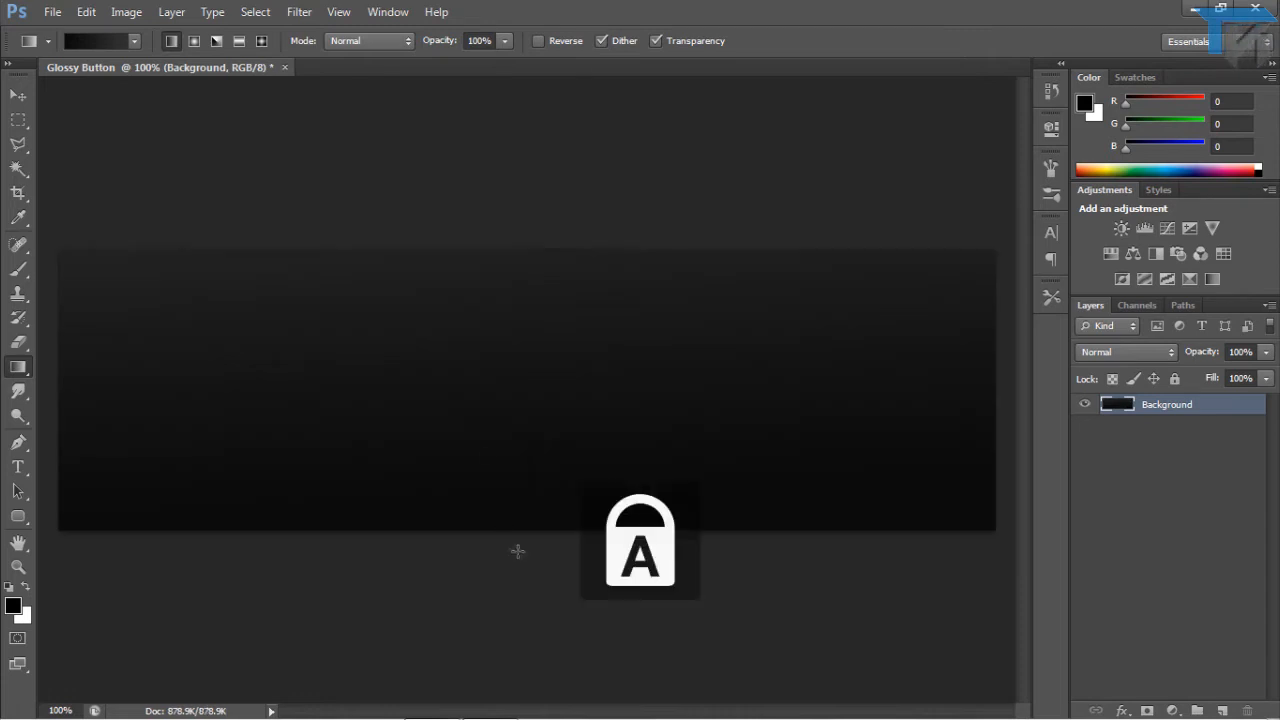
key("Caps_Lock")
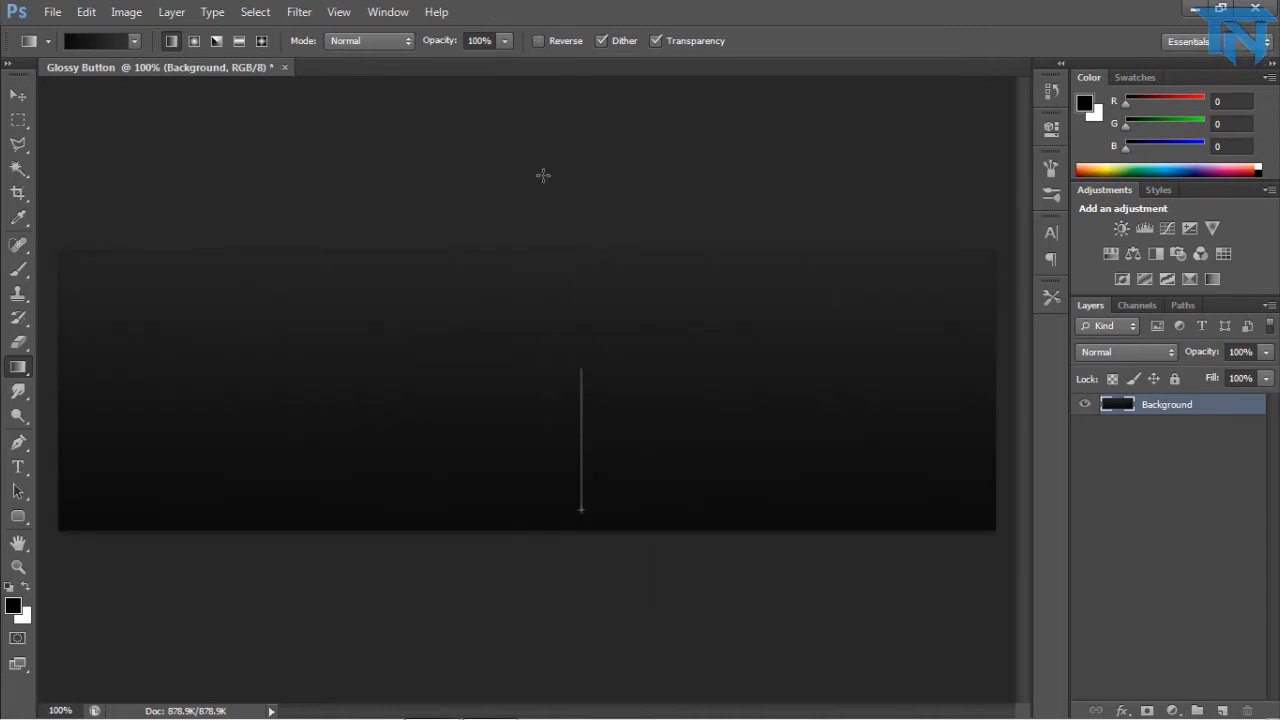
left_click_drag(542, 514, 541, 90)
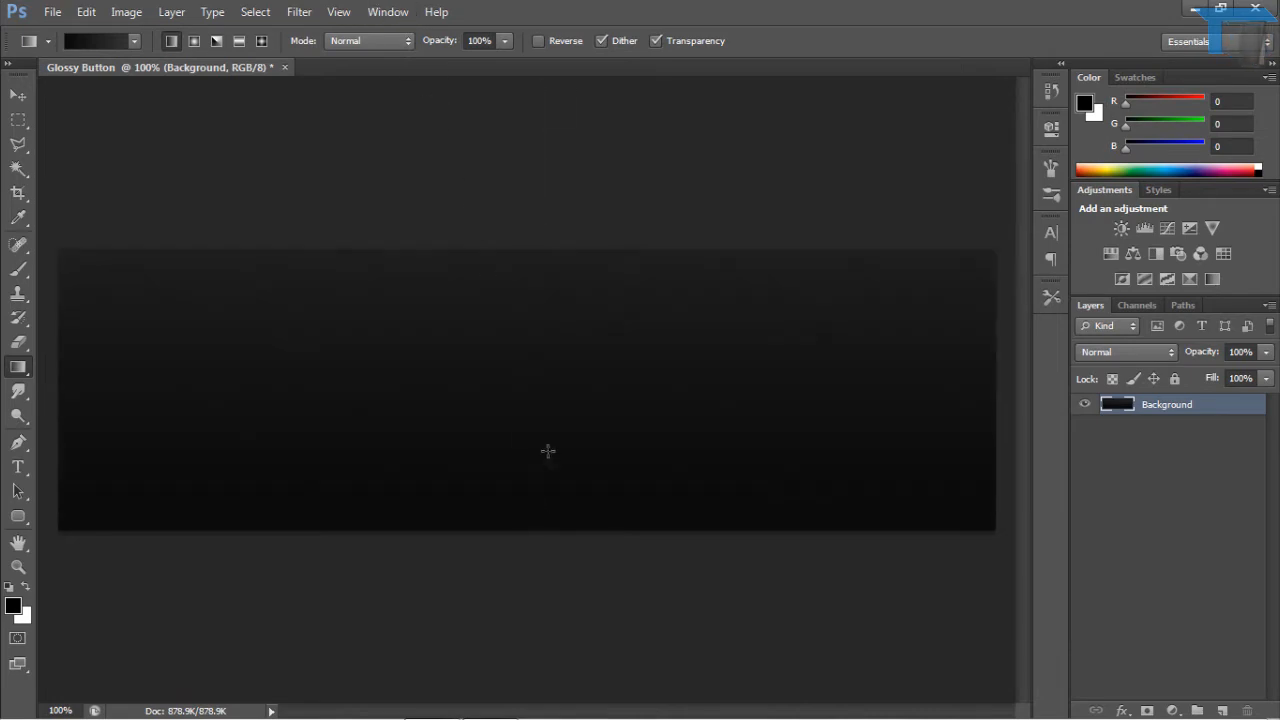
left_click_drag(522, 528, 521, 86)
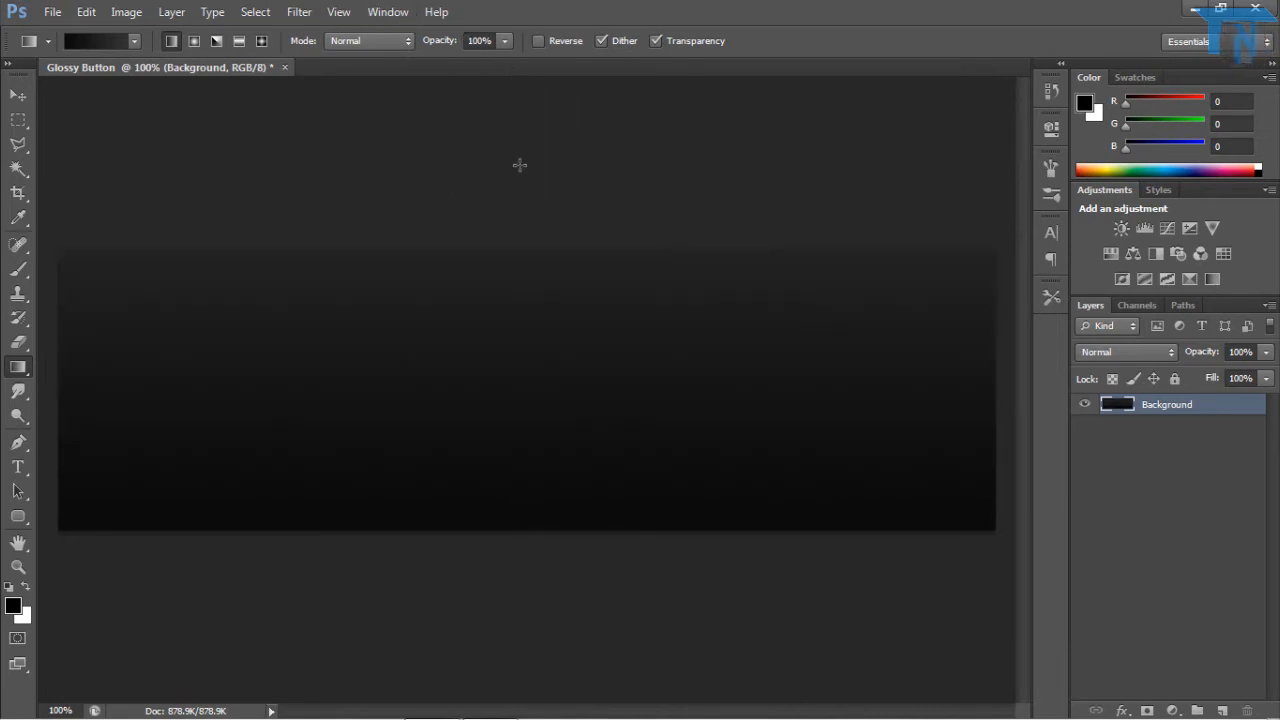
left_click_drag(521, 556, 521, 242)
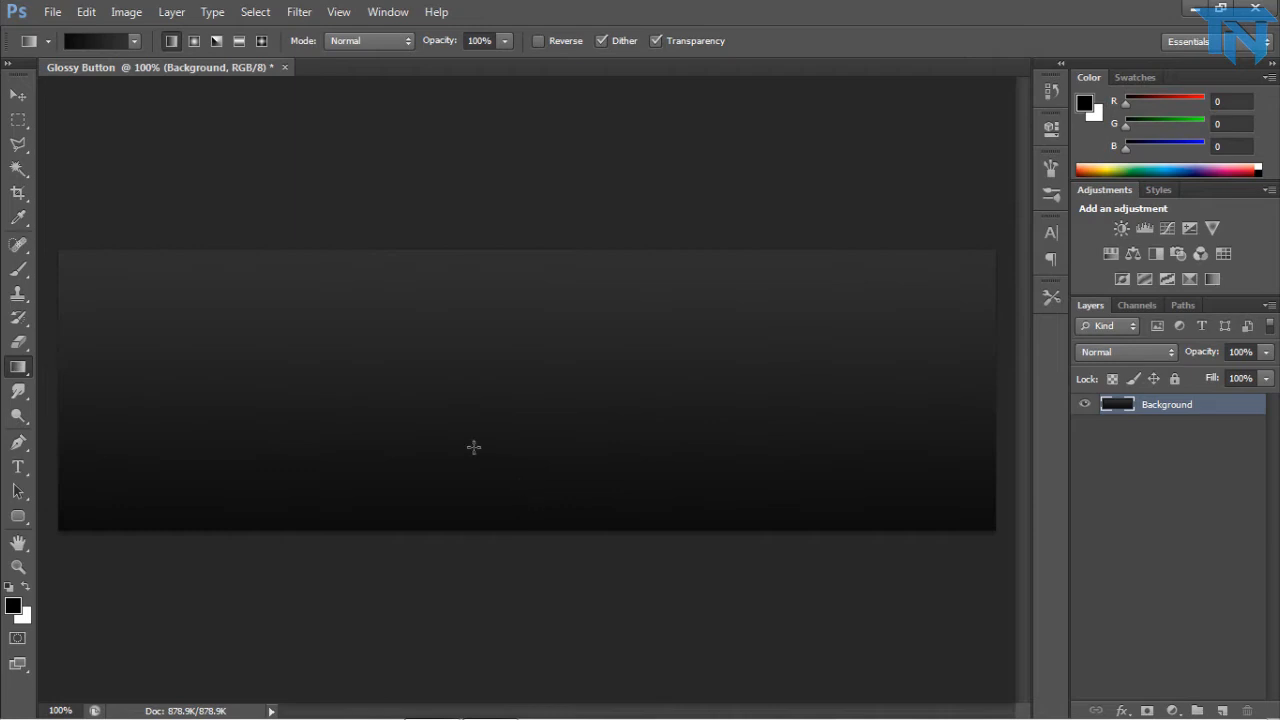
left_click(1222, 710)
key("ctrl+z")
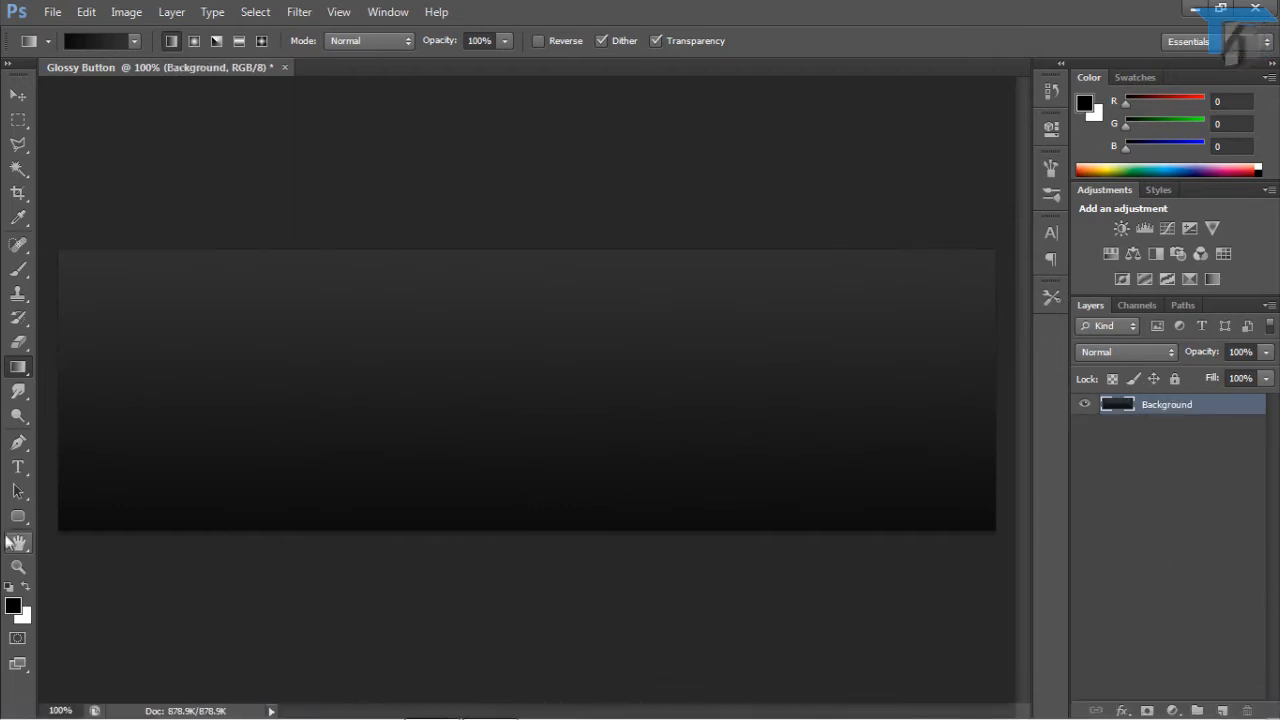
Draw a black rounded rectangle about 936 × 335 px with a 45 px corner radius, and shift it slightly up.
left_click(10, 516)
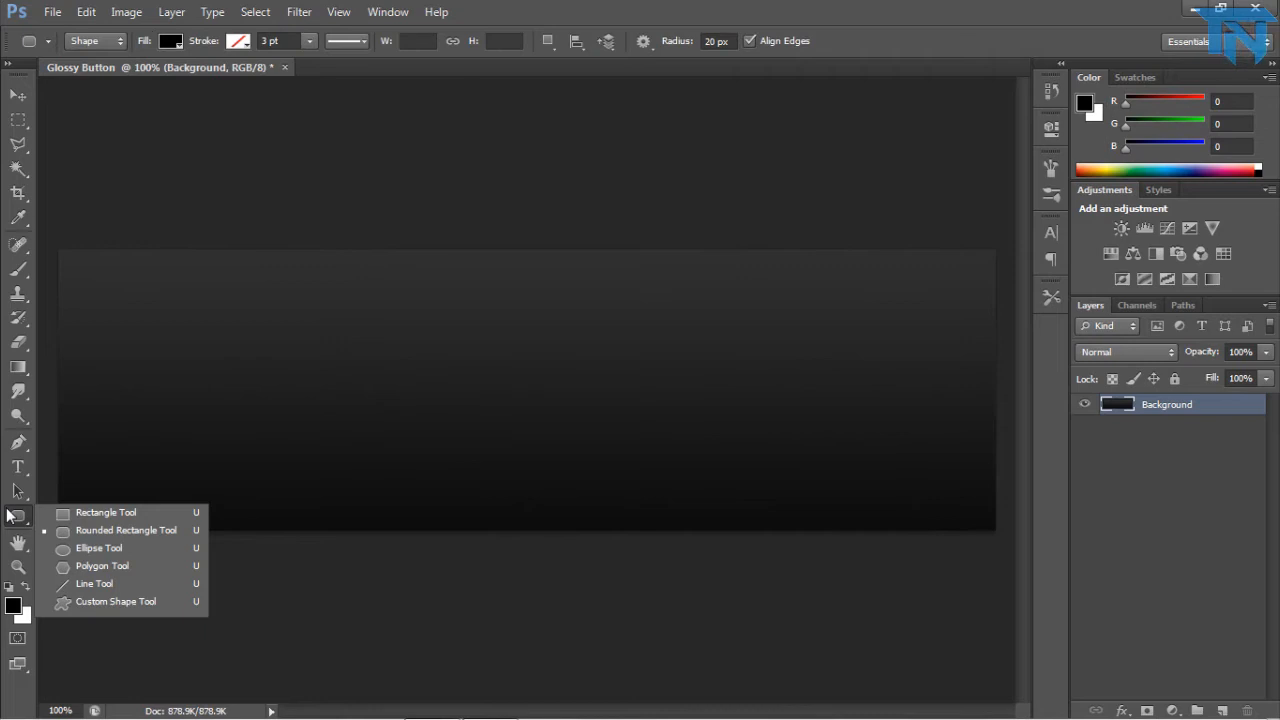
left_click(13, 519)
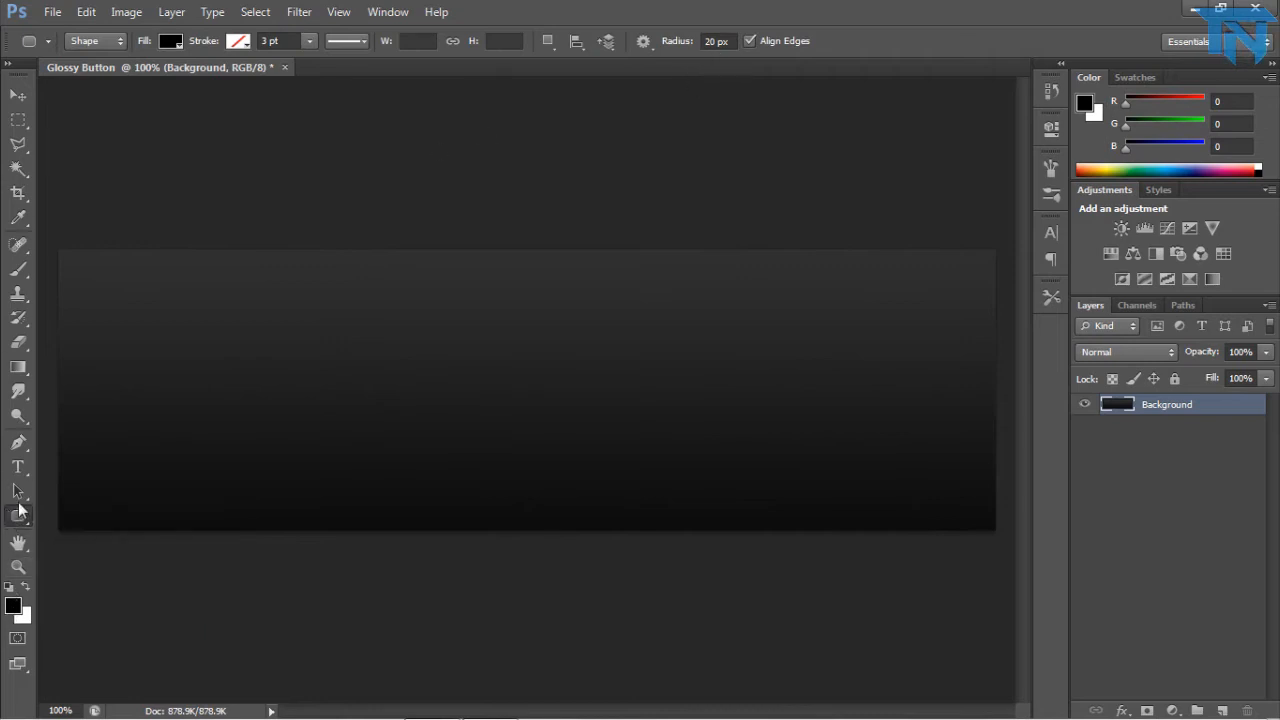
left_click(734, 41)
type("45")
key("Return")
left_click_drag(88, 282, 966, 597)
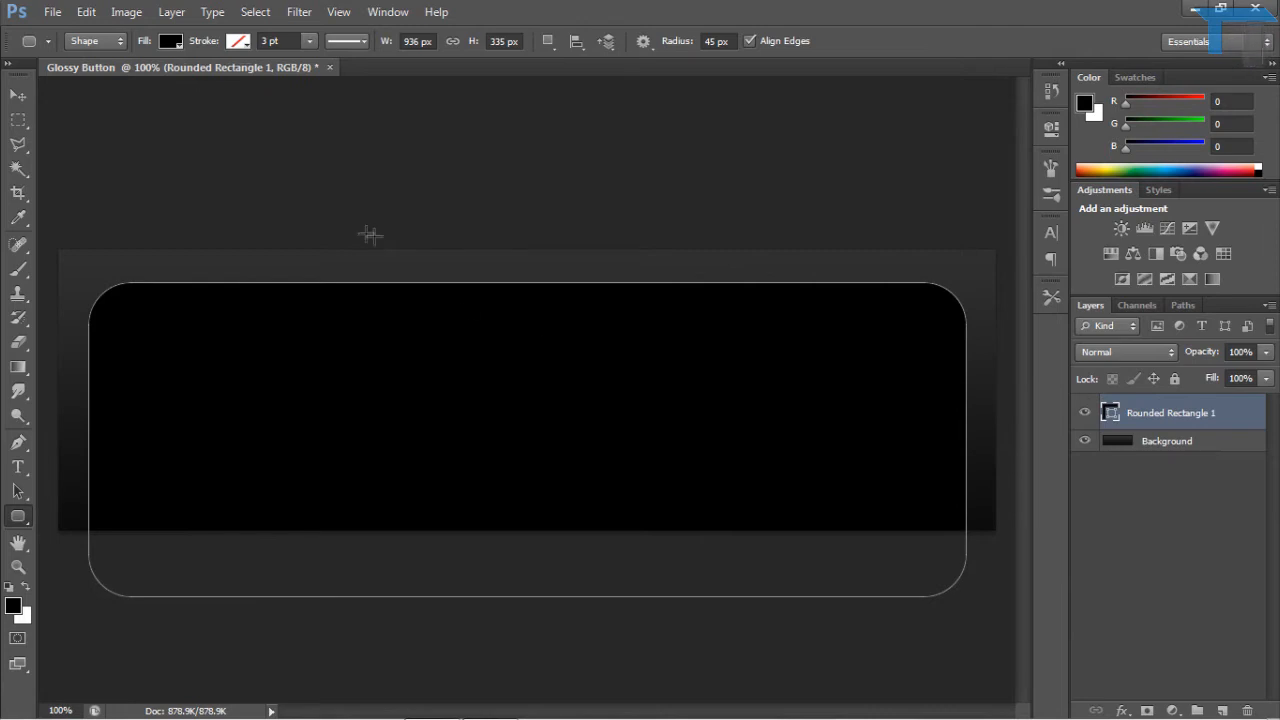
left_click(16, 96)
left_click_drag(421, 442, 416, 429)
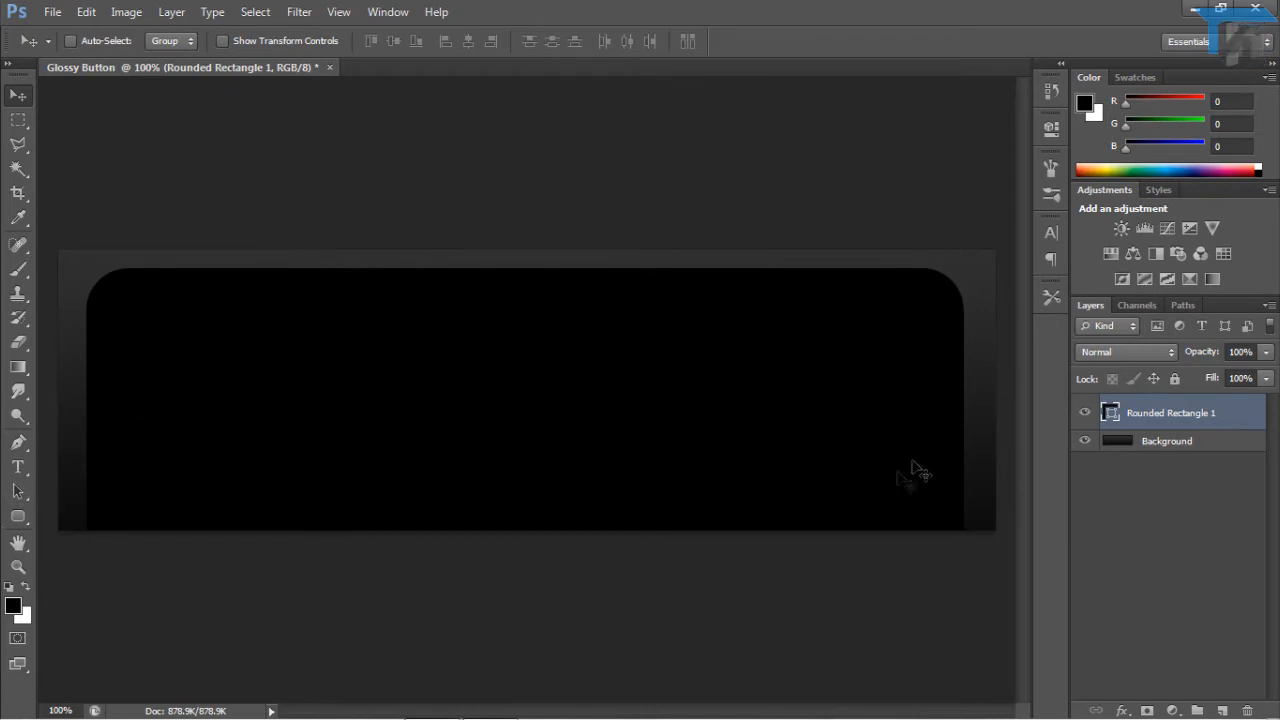
Rasterize the rounded rectangle layer and cut off its lower rounded part with a rectangular selection to leave a straight lower edge.
right_click(1234, 414)
left_click(1090, 207)
left_click(18, 119)
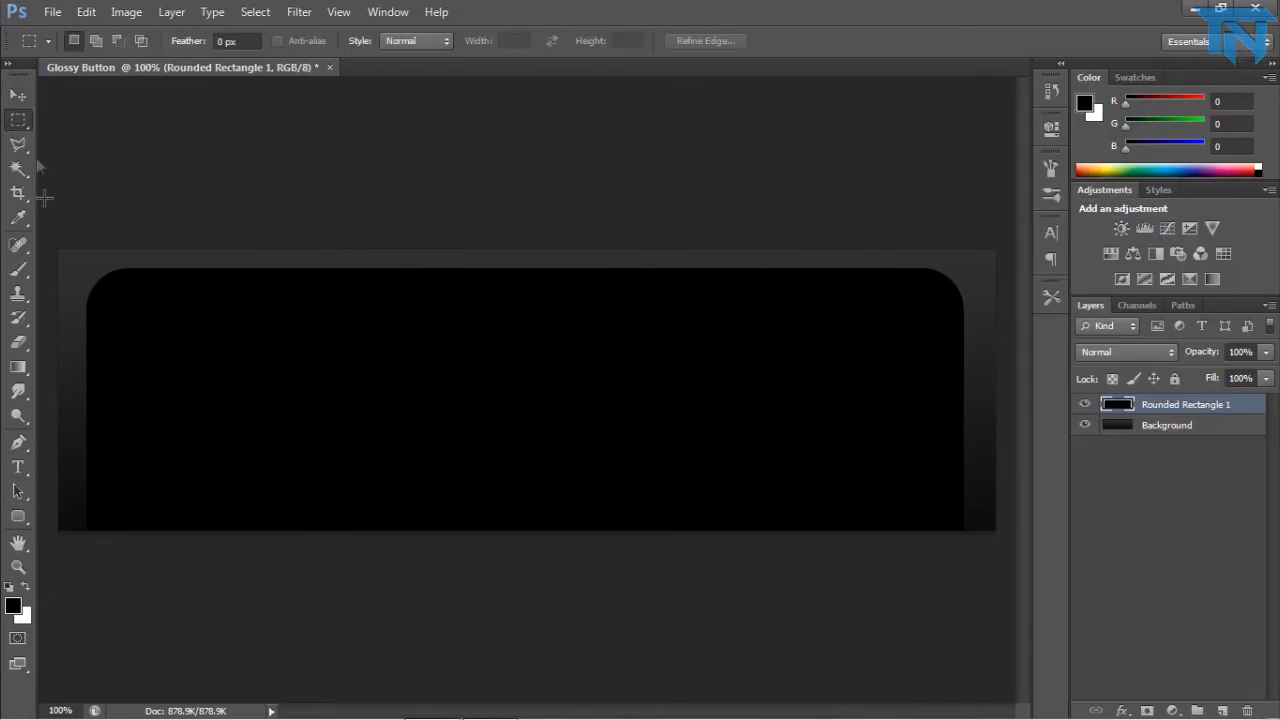
left_click_drag(78, 510, 1100, 715)
left_click(17, 100)
key("ctrl+d")
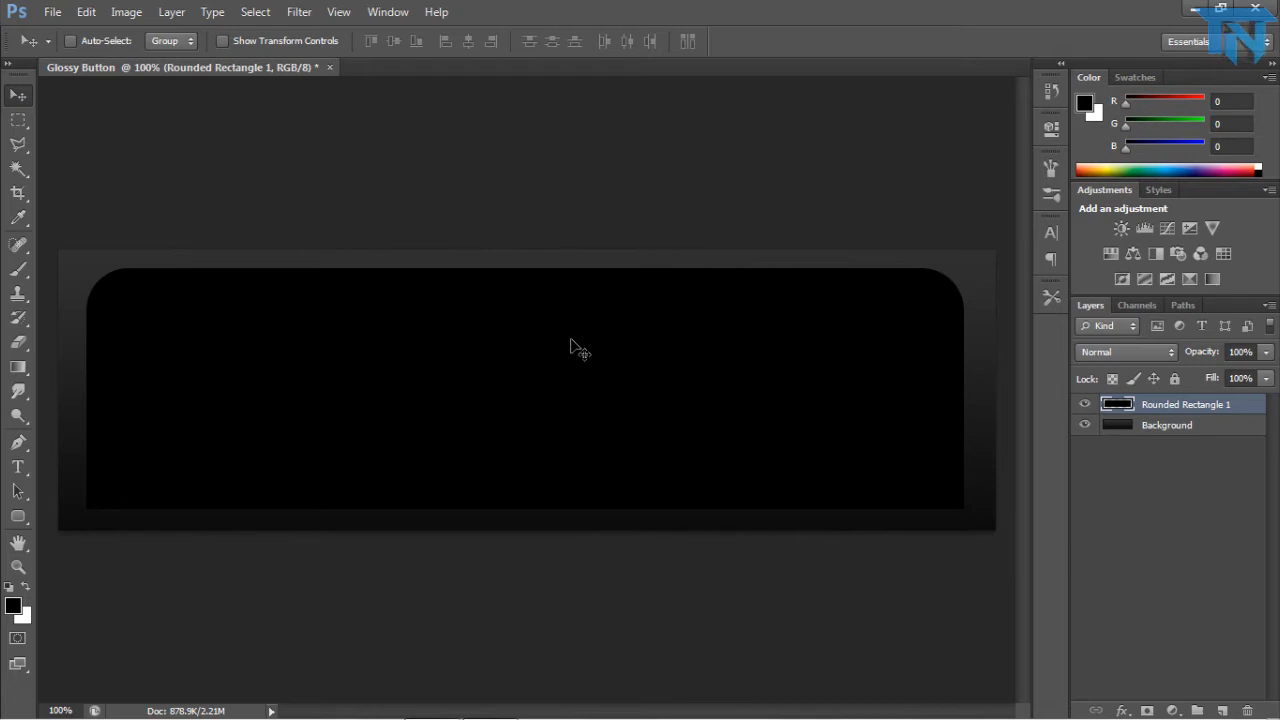
Add a Gradient Overlay to the rounded rectangle layer and replace the gradient's black start stop with a dark grey one at location 0%.
double_click(1242, 404)
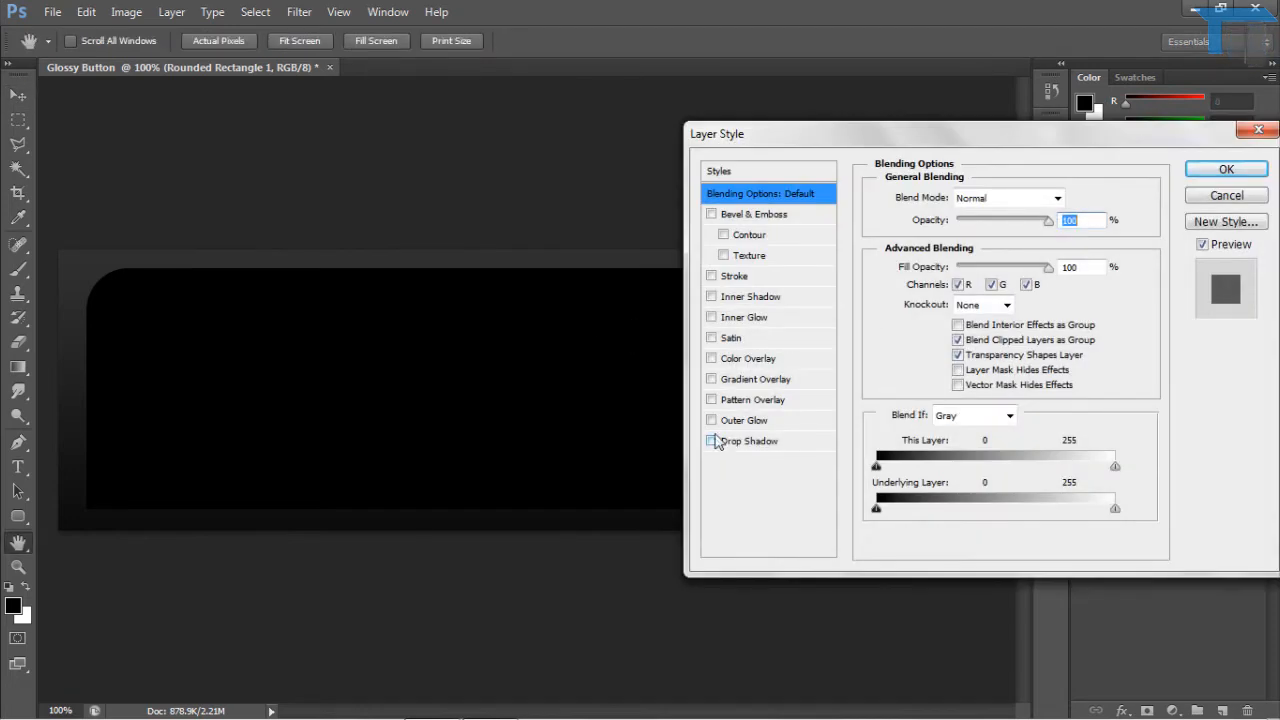
left_click(730, 379)
left_click(985, 243)
left_click_drag(651, 432, 658, 433)
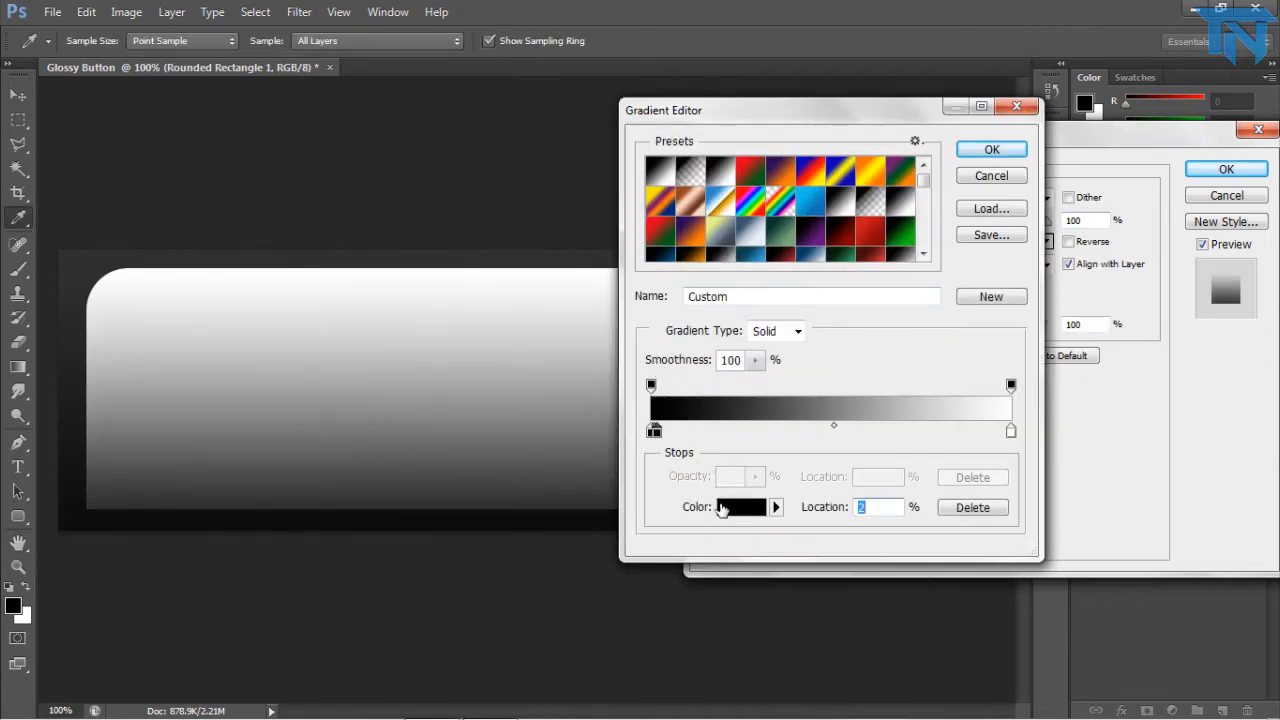
left_click(722, 508)
left_click_drag(745, 385, 631, 371)
key("Return")
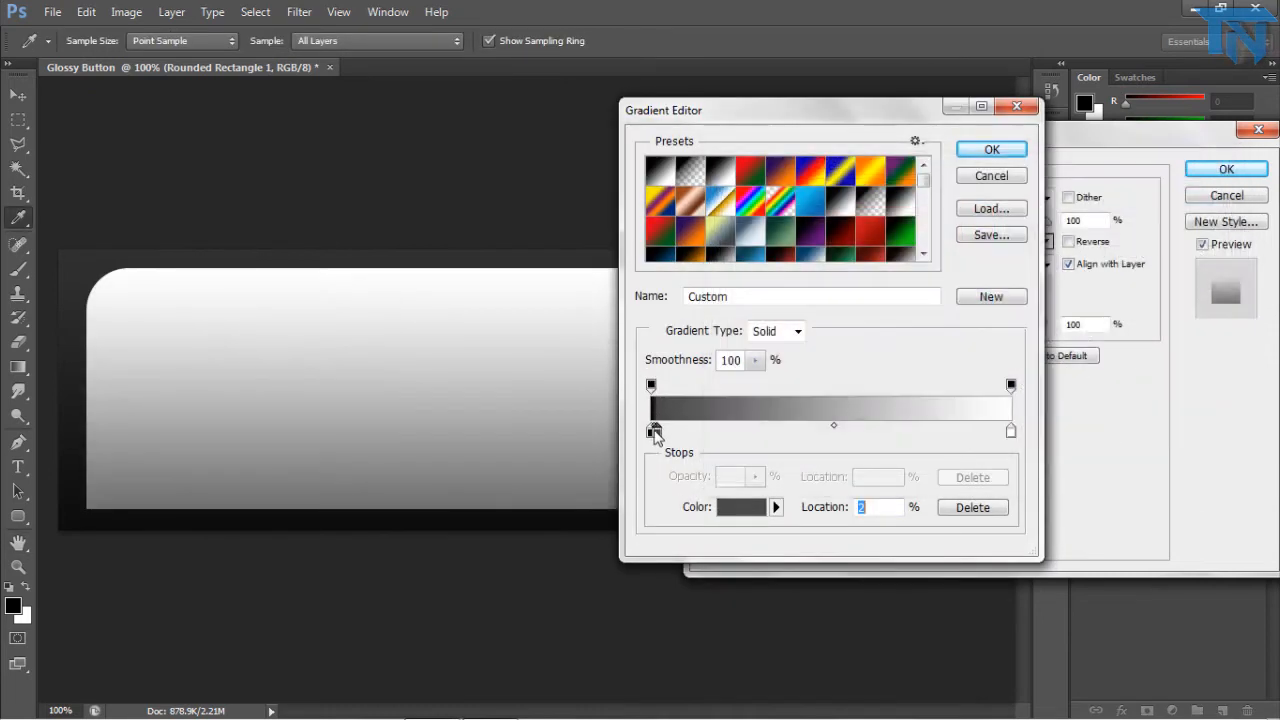
left_click_drag(652, 433, 680, 433)
left_click(943, 509)
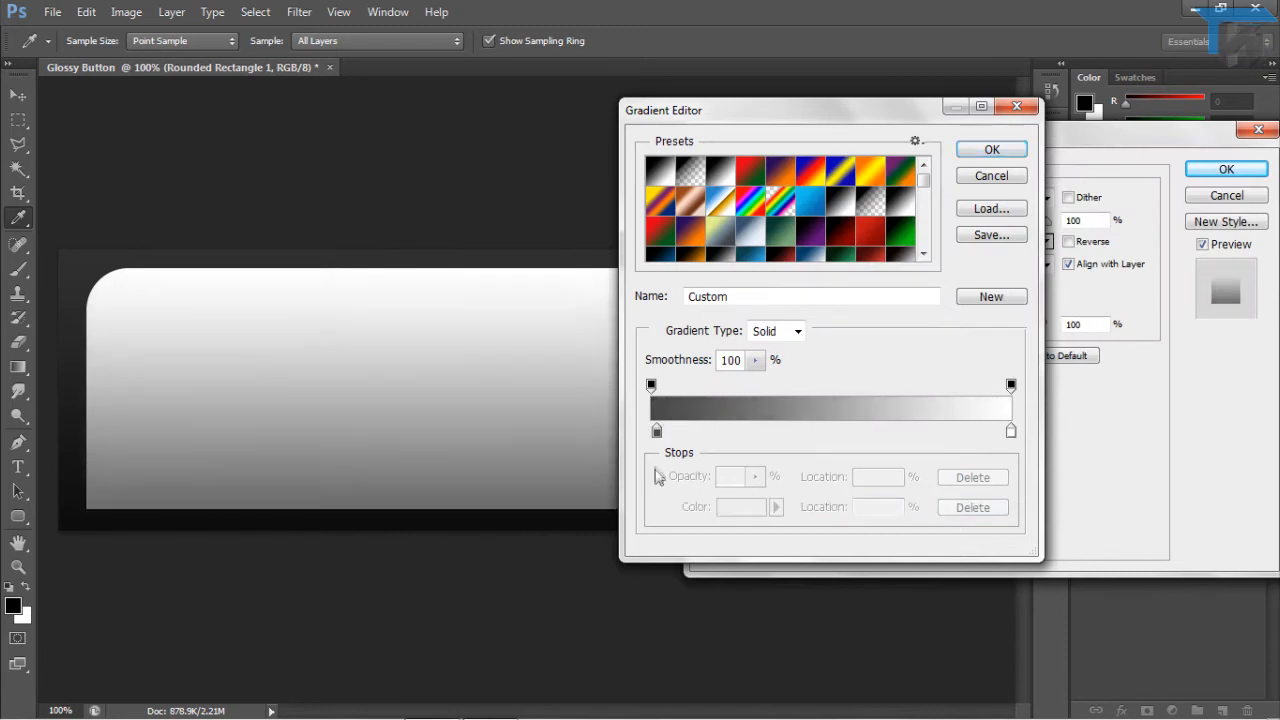
left_click_drag(658, 433, 651, 433)
Set the colour of the gradient's end stop at 100% to #5e5e5e.
left_click(1011, 431)
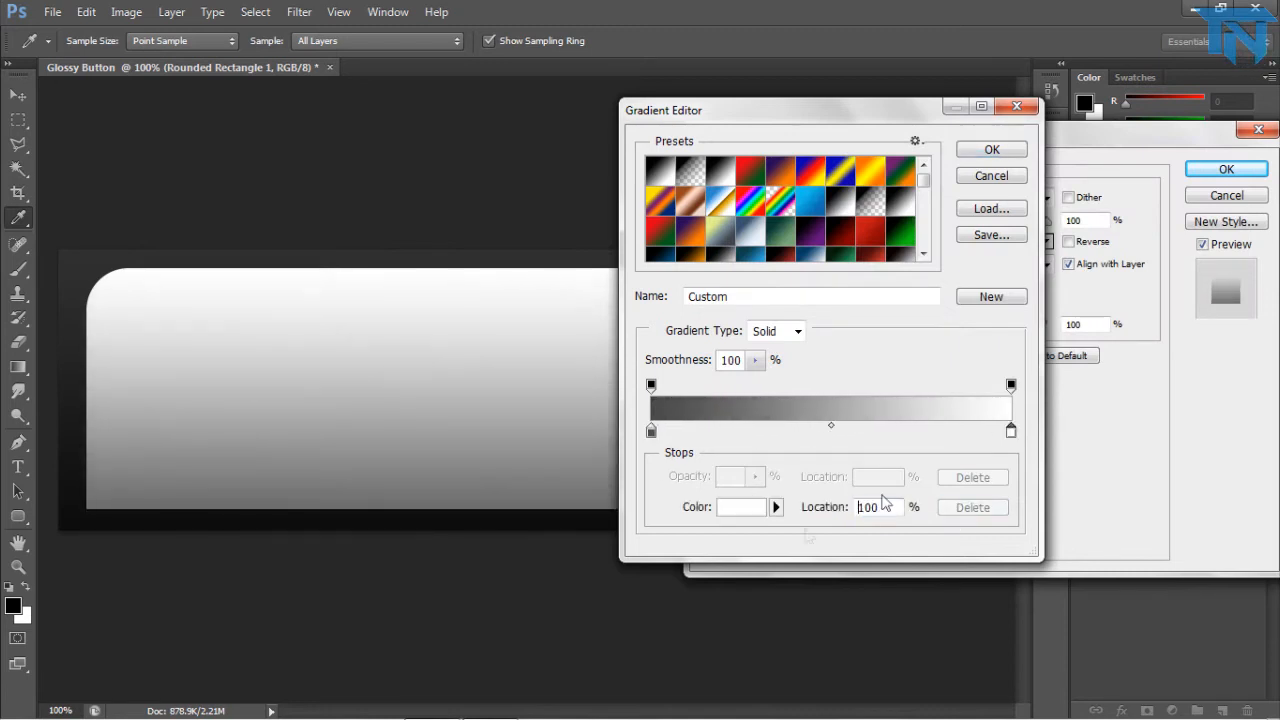
left_click(745, 507)
left_click(543, 326)
left_click(543, 346)
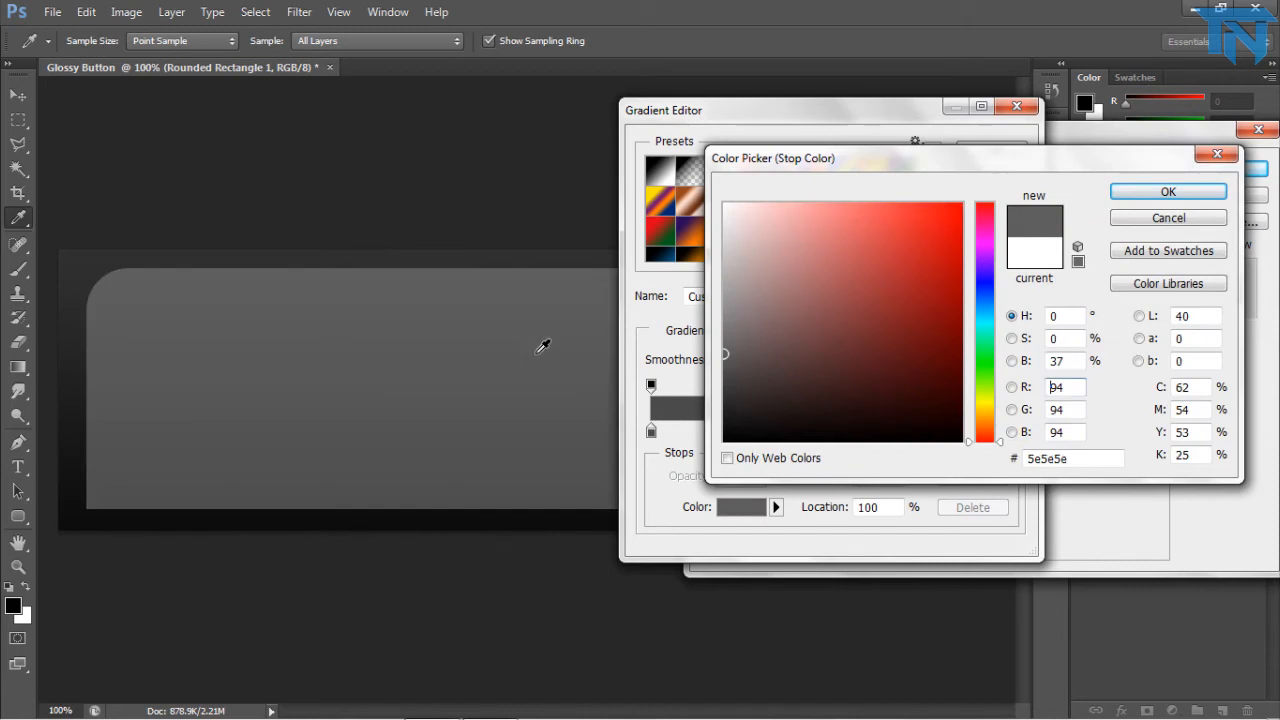
key("Return")
Set the colour of the gradient's start stop to #1b1b1b and accept the gradient.
left_click(651, 434)
left_click(754, 508)
left_click_drag(751, 420, 657, 426)
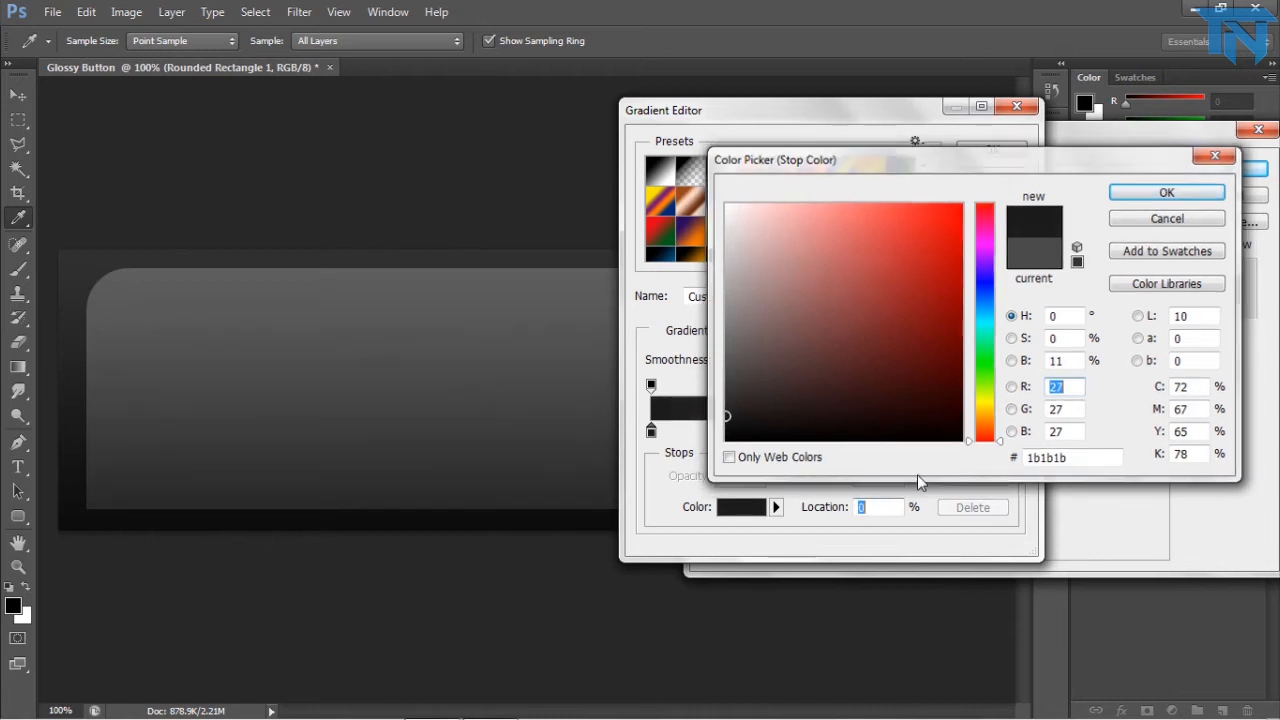
key("Return")
key("Return")
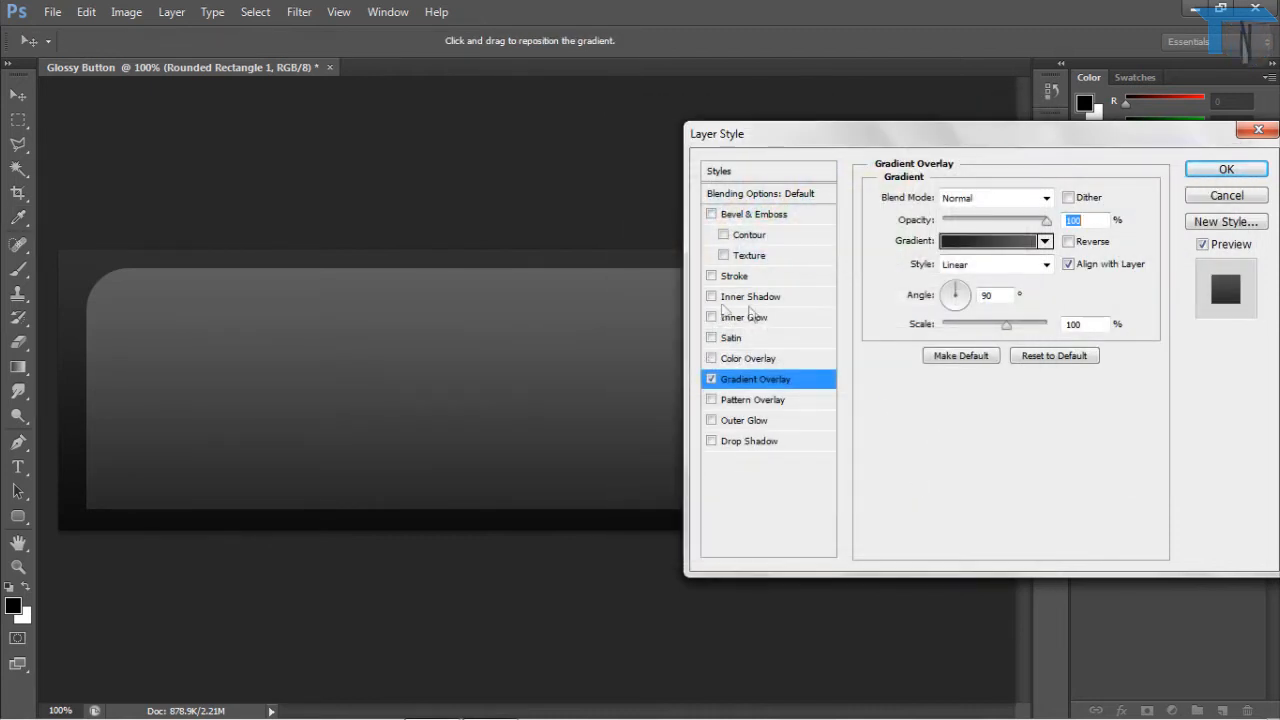
Add a black outside Stroke with a size of 2 px and 50% opacity.
left_click(712, 277)
double_click(1060, 195)
type("2")
double_click(1058, 265)
type("70")
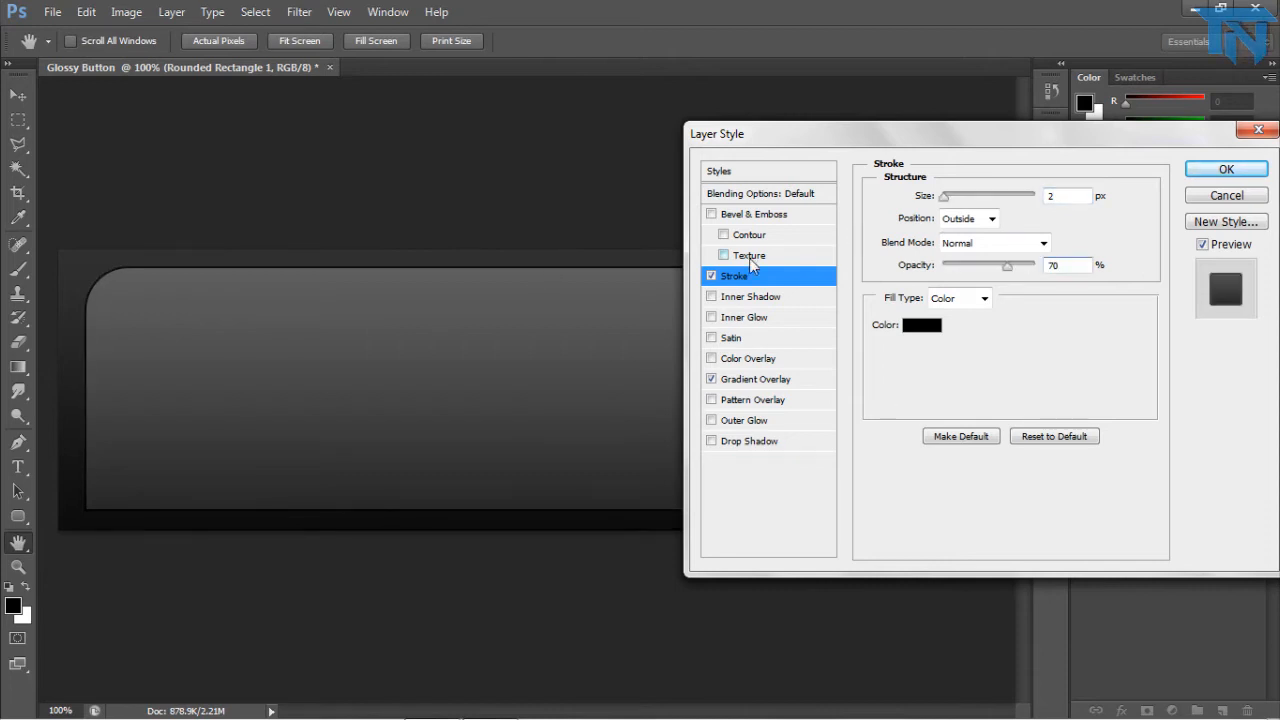
key("BackSpace")
key("BackSpace")
type("50")
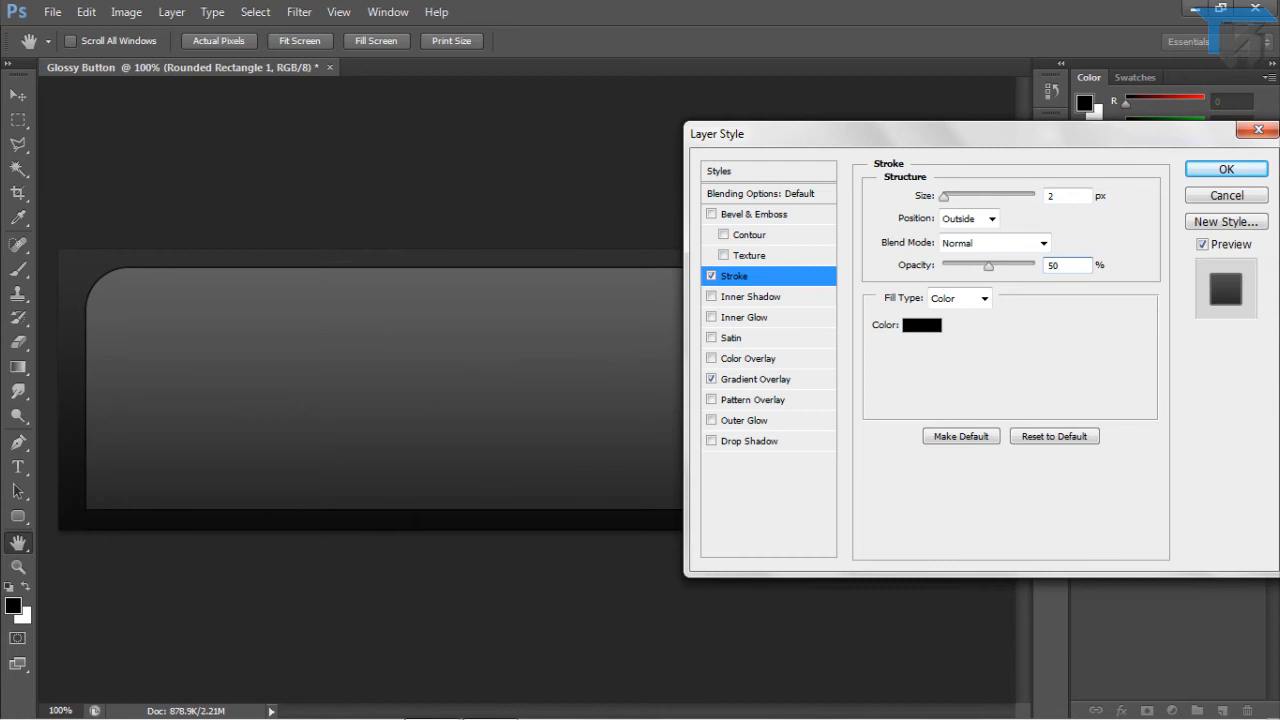
double_click(1065, 196)
type("1")
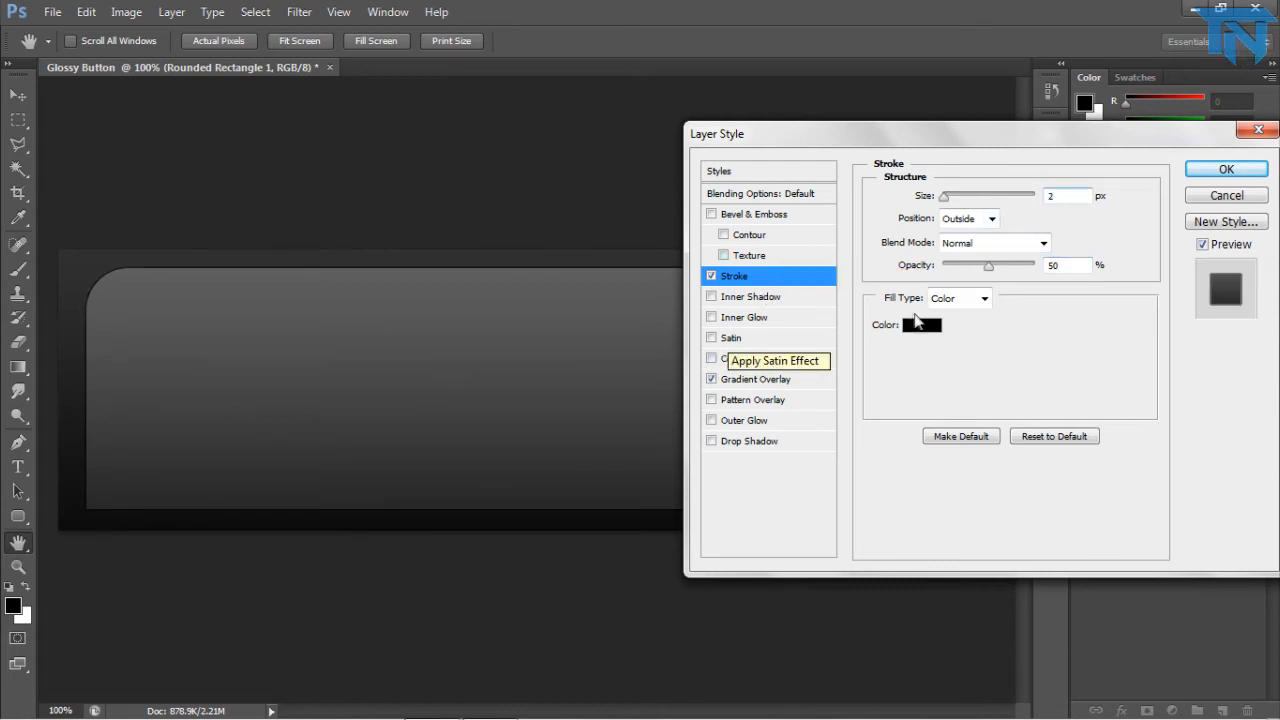
left_click(922, 325)
key("Return")
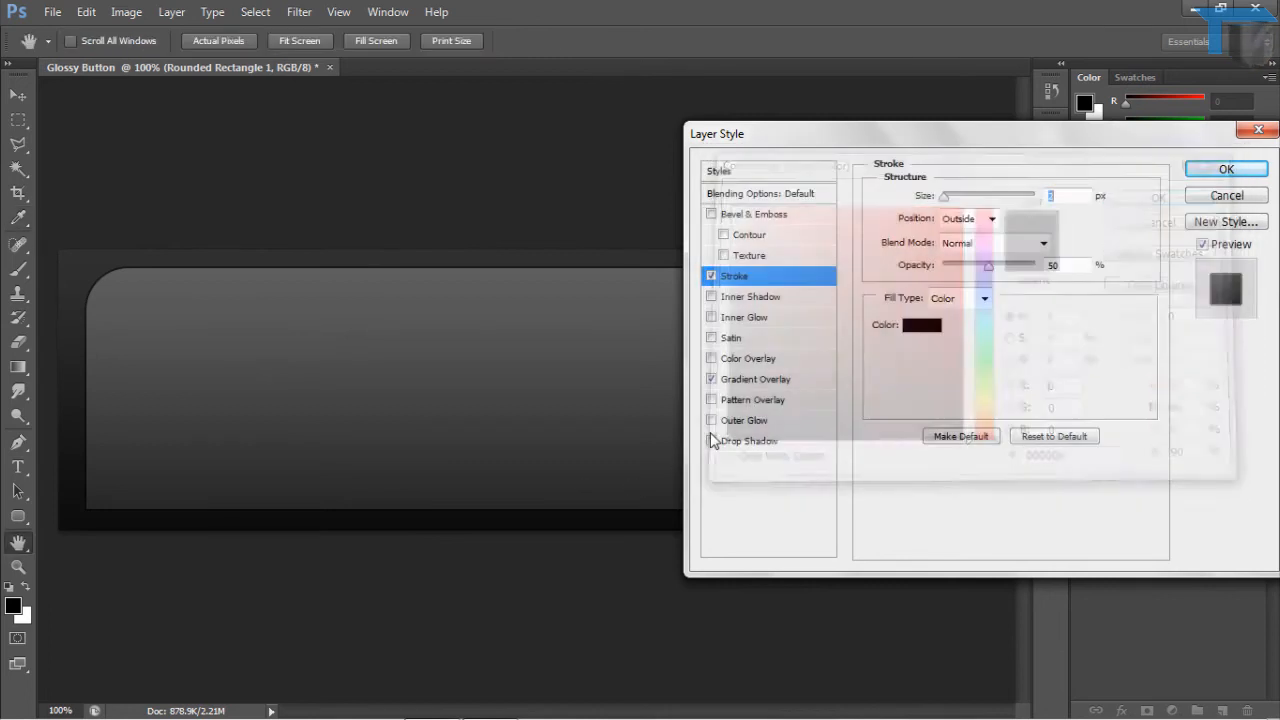
Add a white Inner Glow with Normal blend mode and 100% opacity.
left_click(711, 297)
left_click(711, 297)
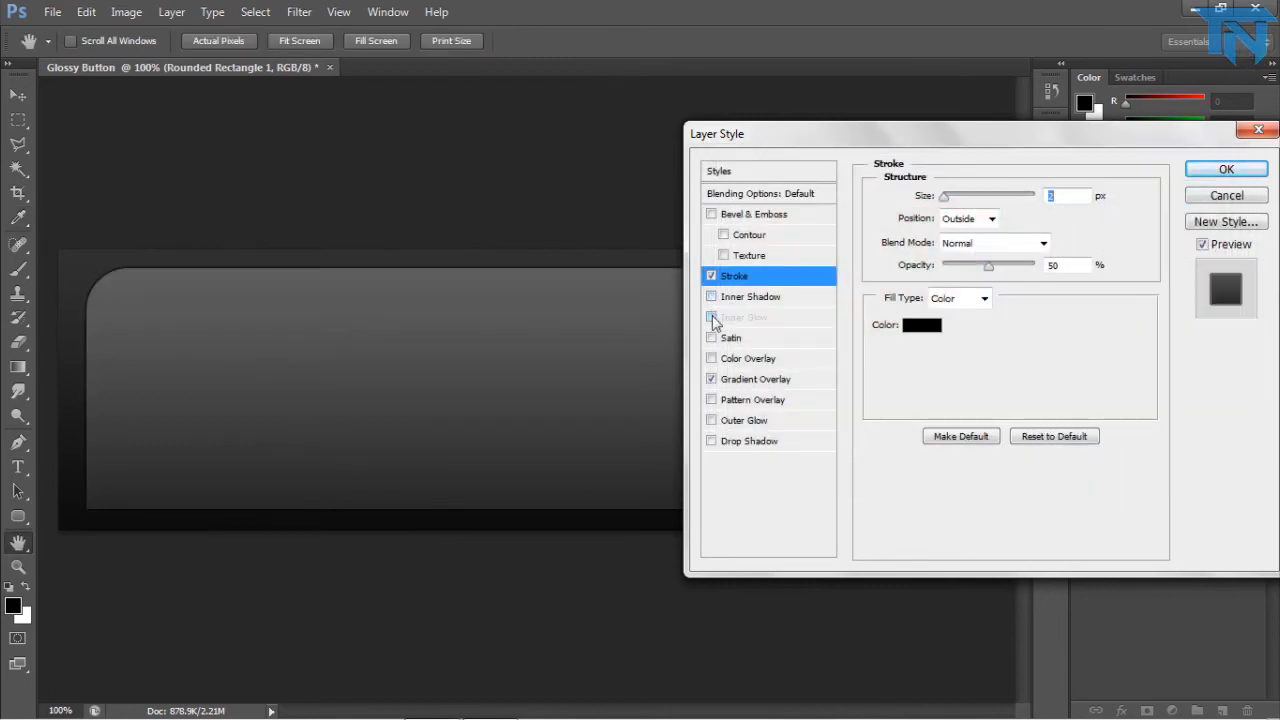
left_click(711, 317)
left_click(928, 266)
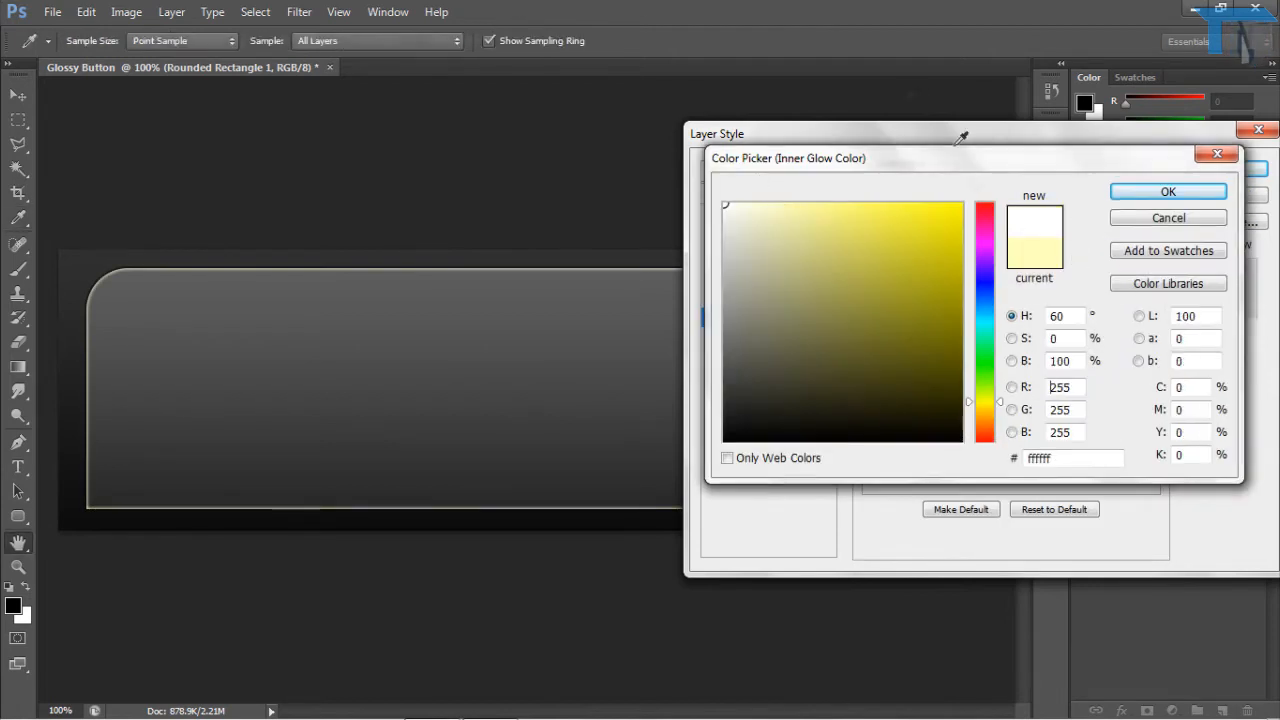
key("Return")
left_click(971, 198)
left_click(960, 197)
left_click_drag(1012, 219, 1036, 219)
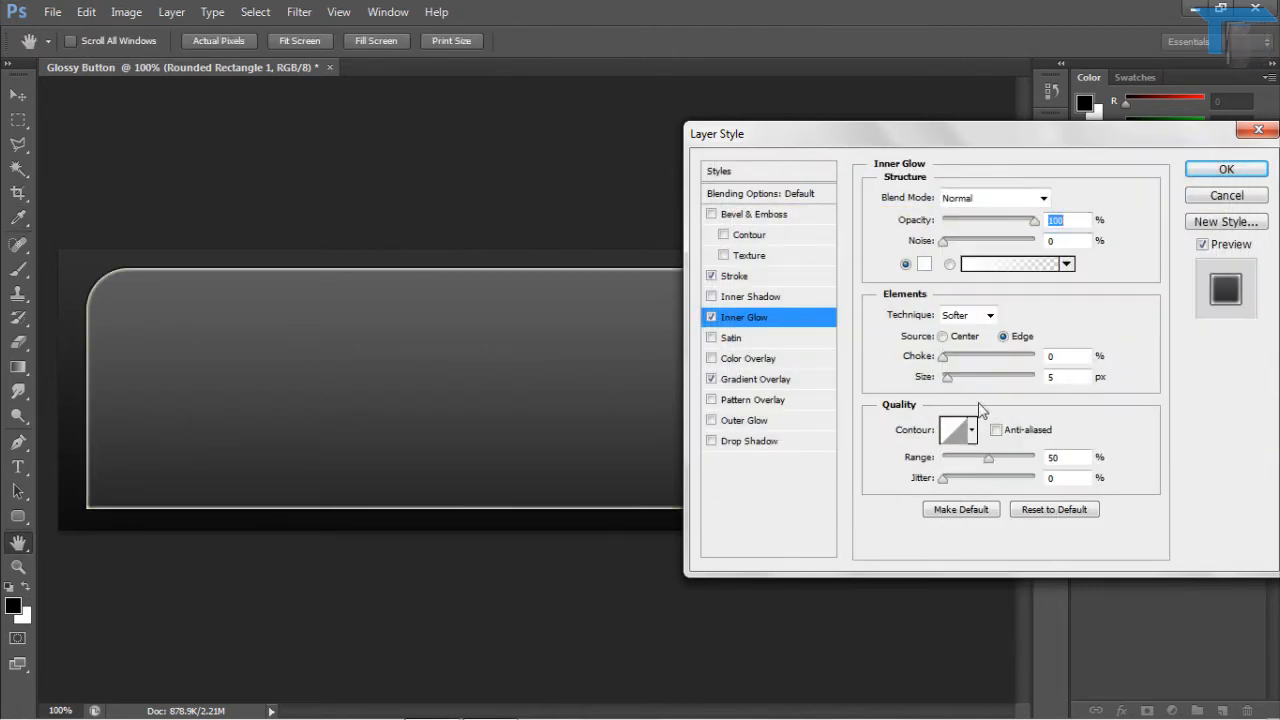
Set the Inner Glow's size to 15 px and its opacity to 50%, and apply the layer styles.
left_click_drag(948, 379, 953, 383)
left_click_drag(1078, 220, 466, 206)
key("BackSpace")
type("75")
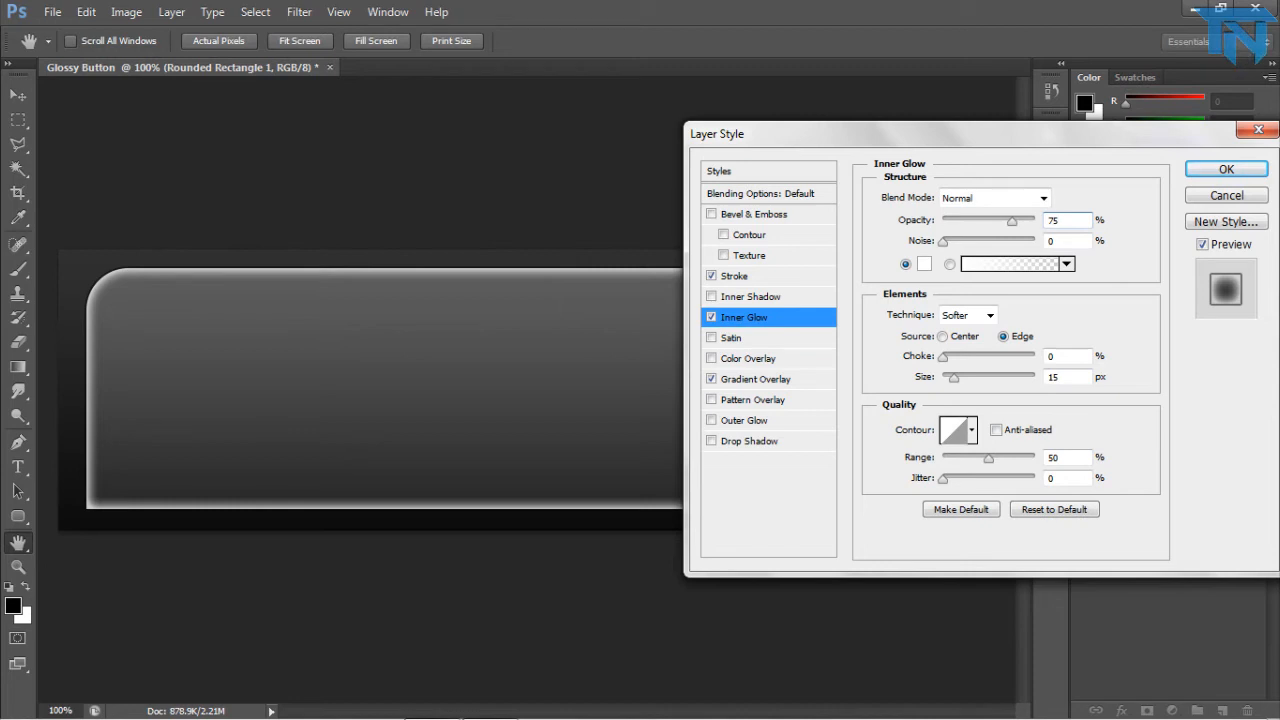
key("BackSpace")
key("BackSpace")
type("50")
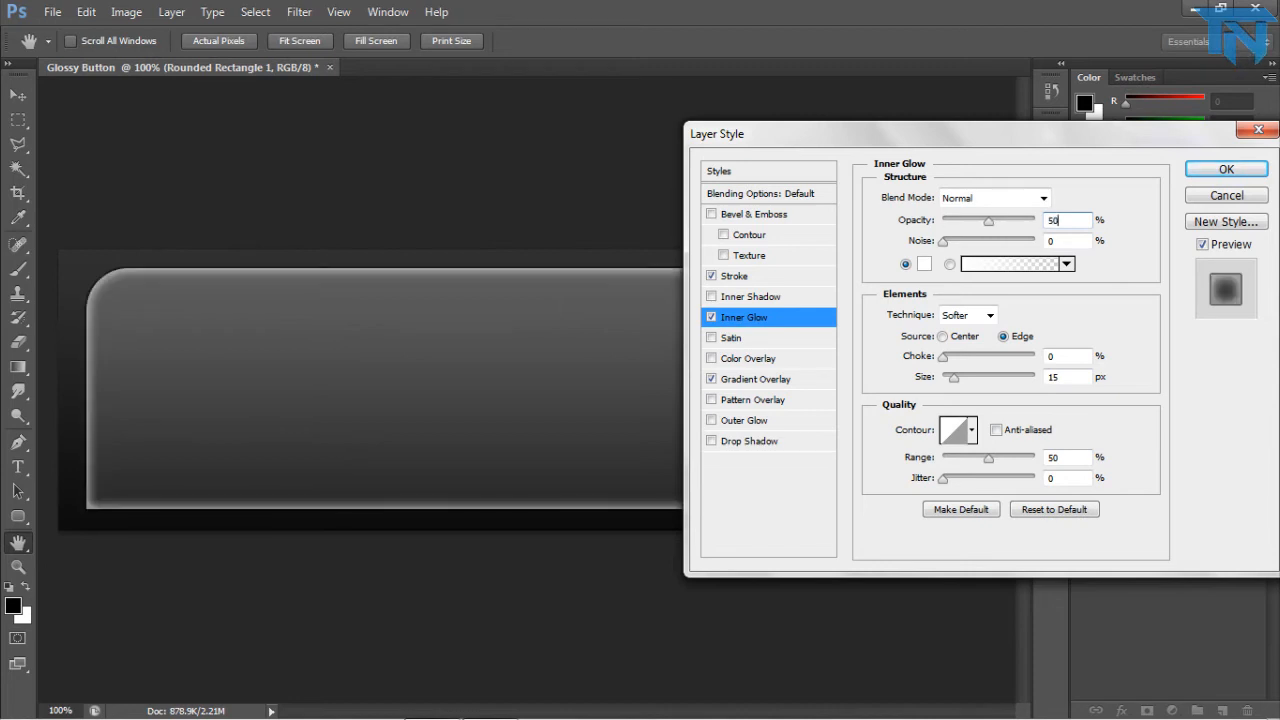
key("Return")
left_click(1261, 404)
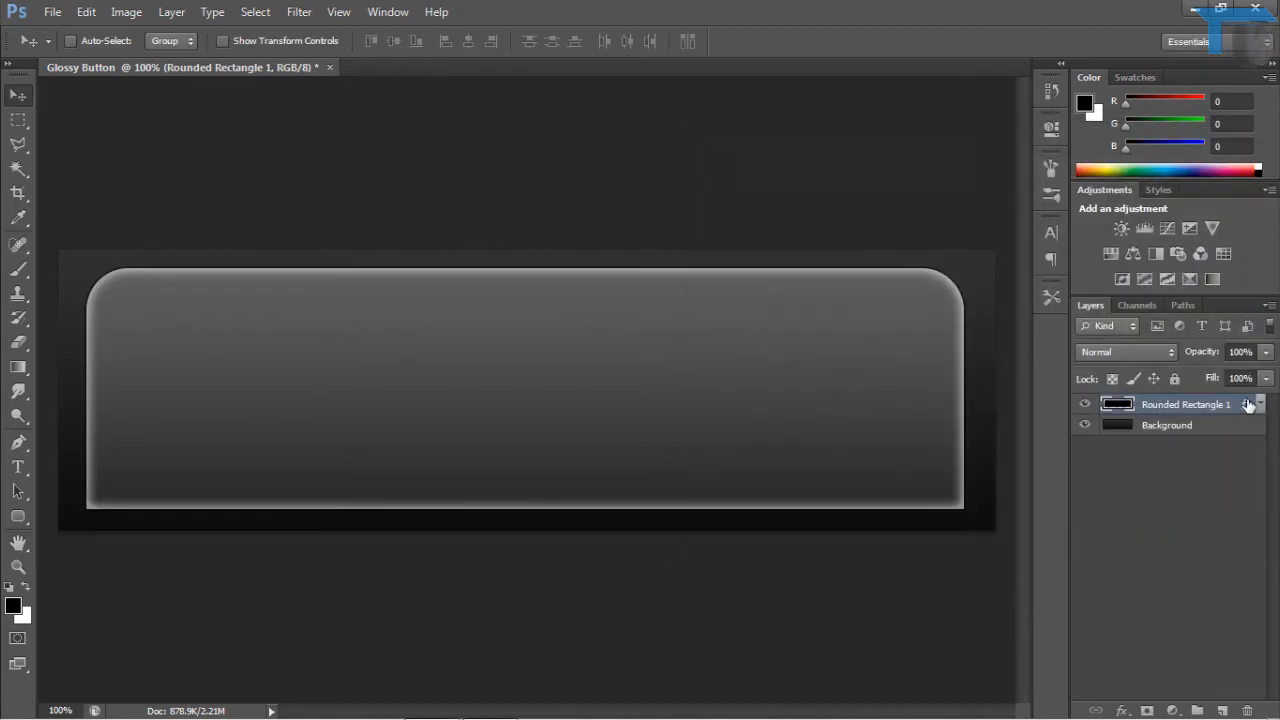
Add a Drop Shadow to the rounded rectangle layer with a distance of 3 px and an angle of 90°.
double_click(1248, 408)
left_click(713, 443)
left_click(714, 444)
left_click(715, 445)
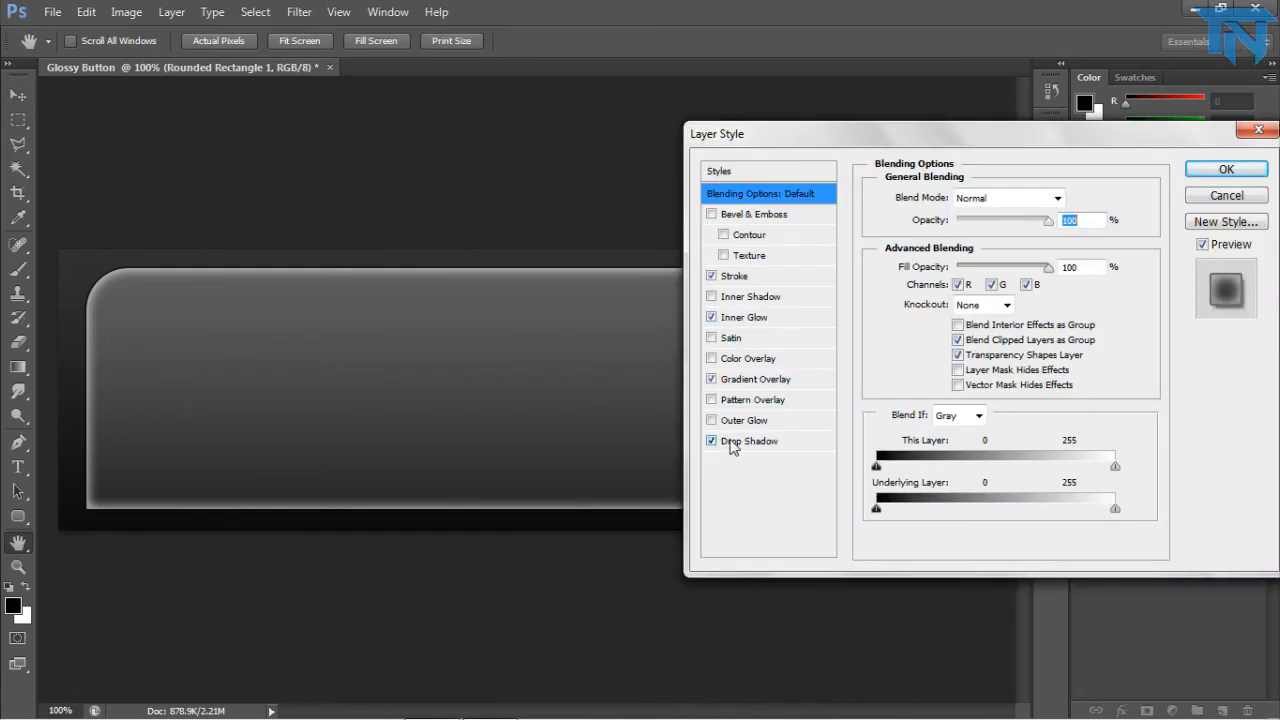
left_click(728, 443)
double_click(1074, 280)
type("3")
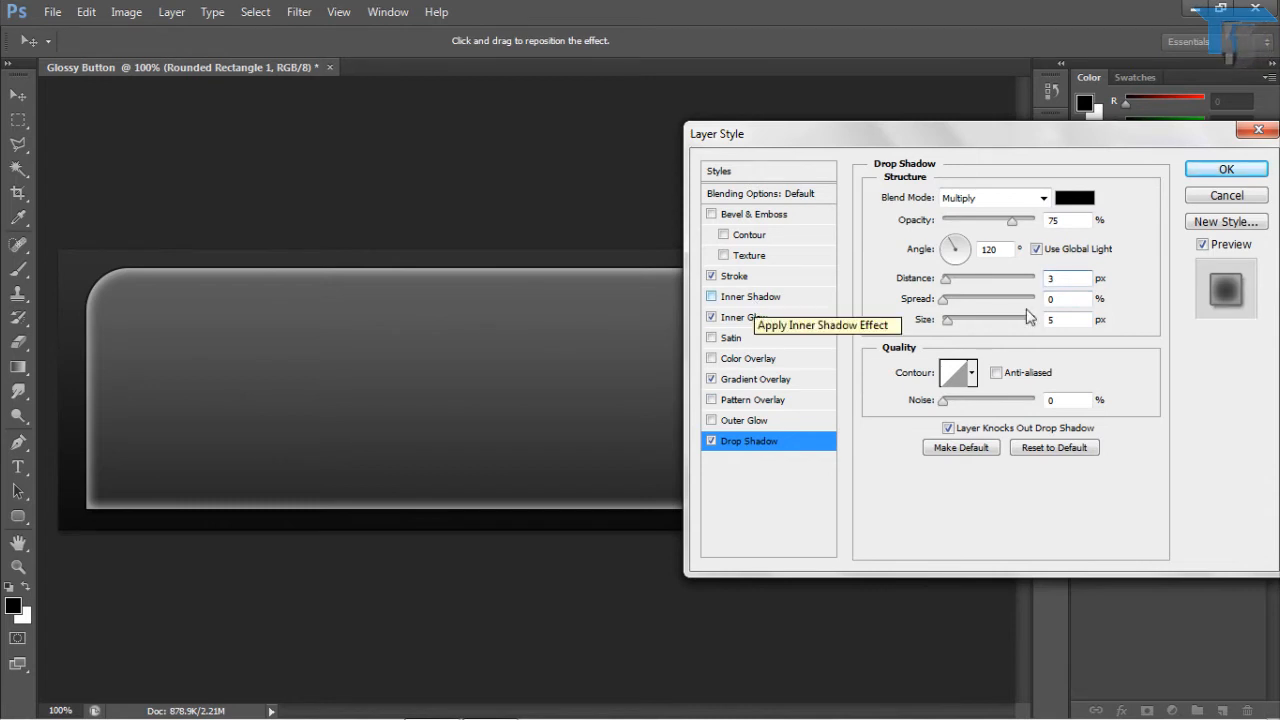
double_click(990, 249)
type("90")
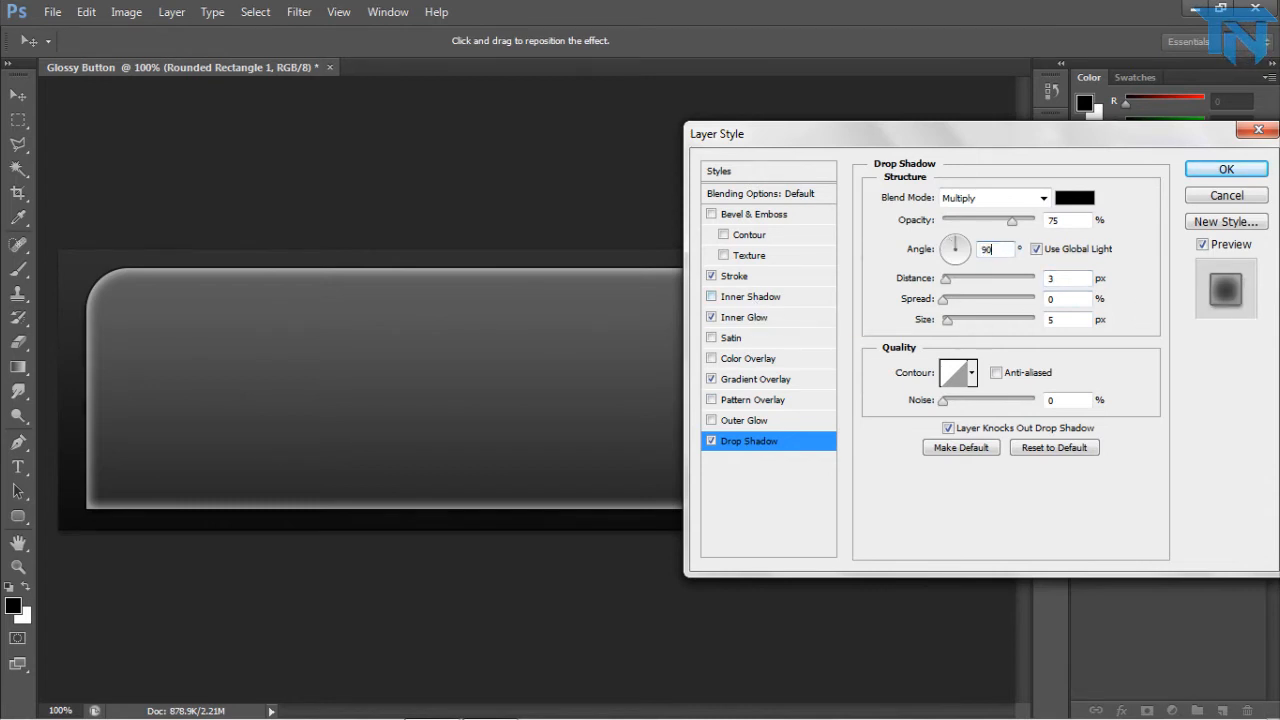
Set the Drop Shadow's angle to 90° and its opacity to 50%, and apply the layer styles.
type("90")
double_click(1056, 220)
type("5")
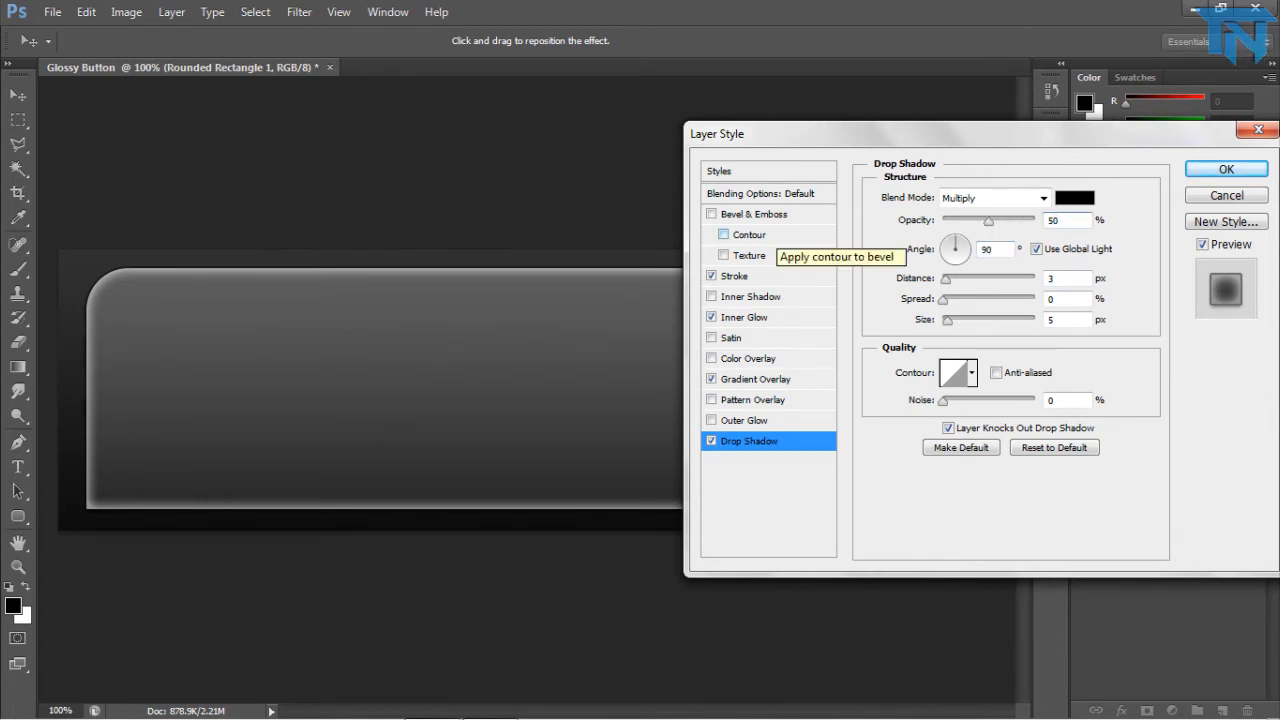
left_click(711, 381)
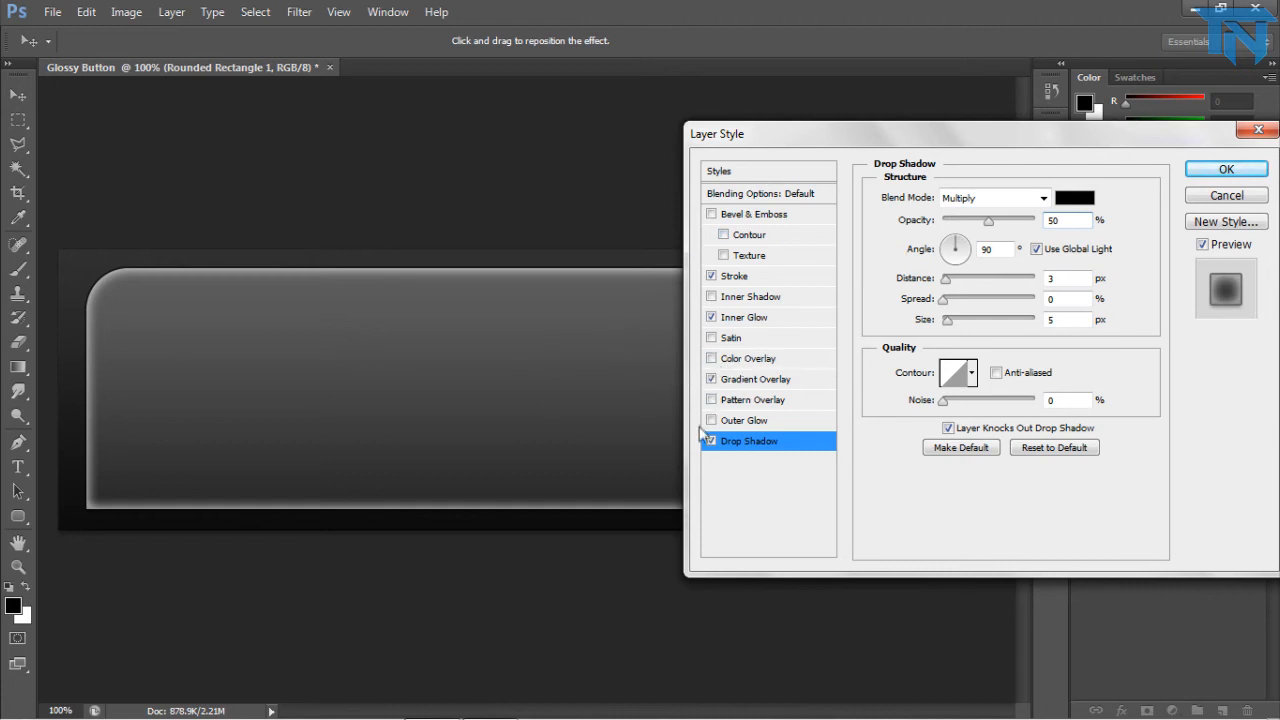
key("Return")
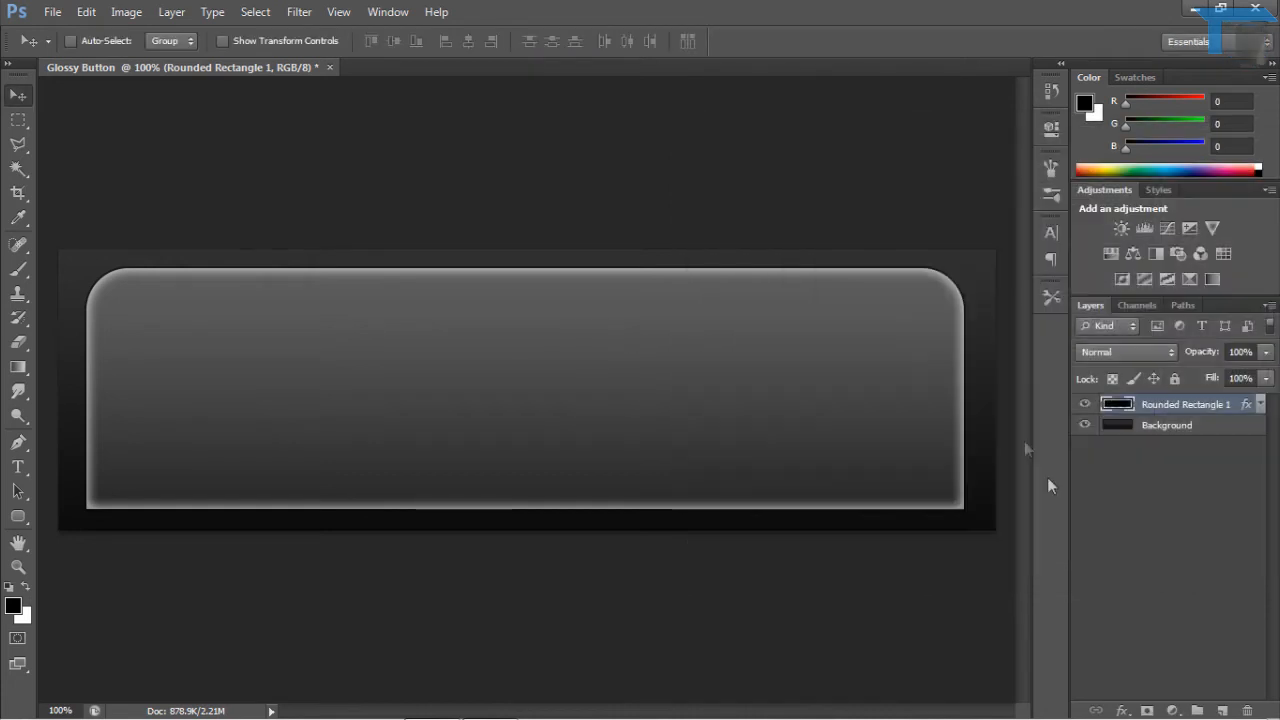
Add a new layer above the rounded rectangle, rename the rectangle layer "Button", and select the new layer.
left_click(1220, 706)
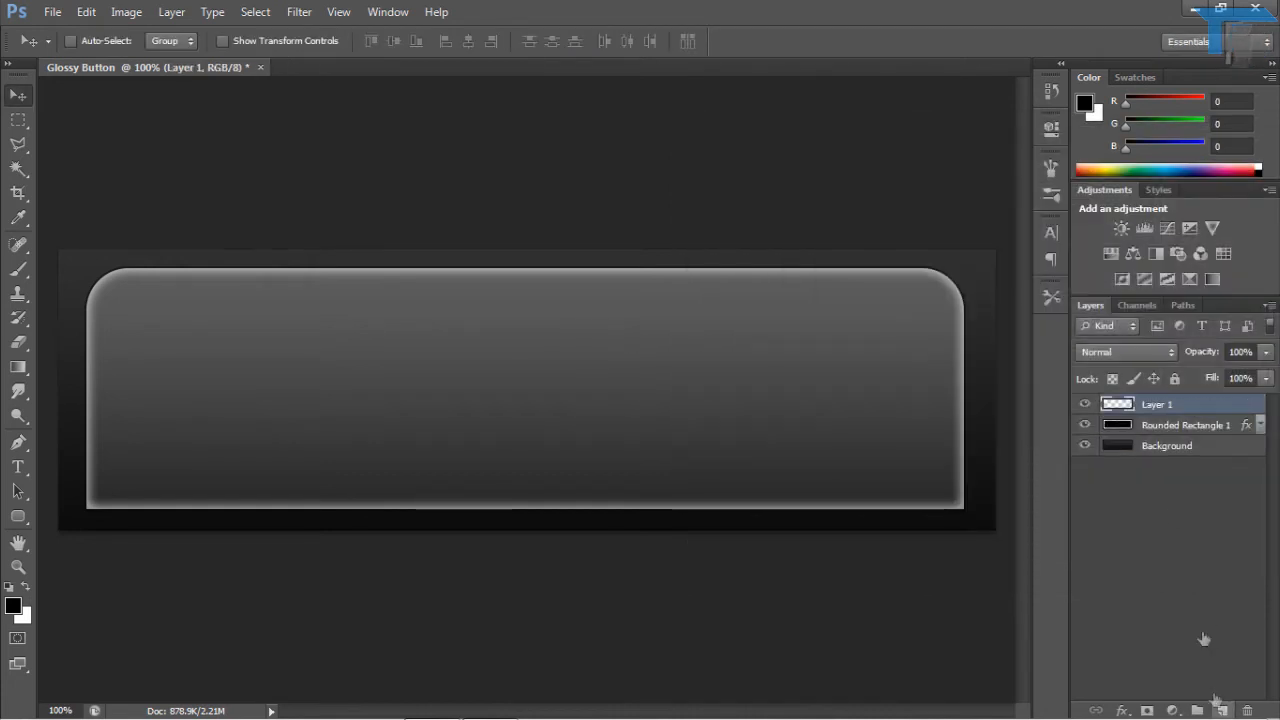
double_click(1184, 426)
type("Button")
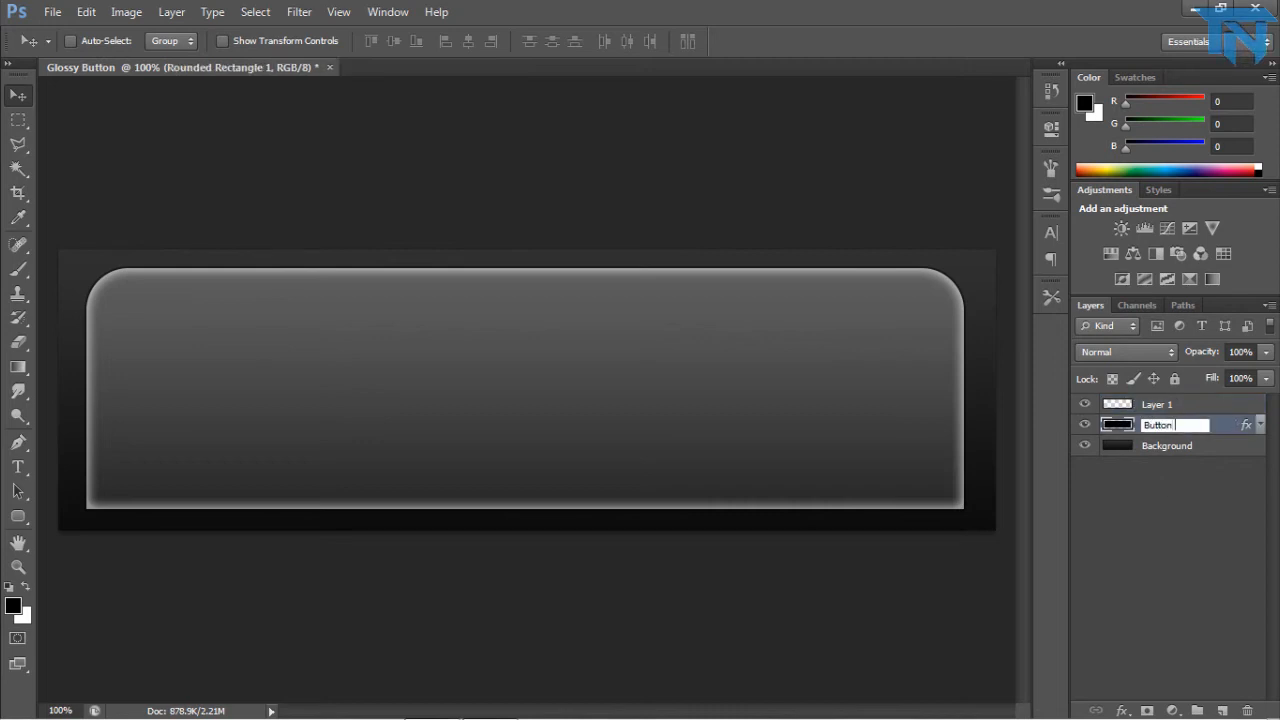
key("Return")
left_click(1178, 410)
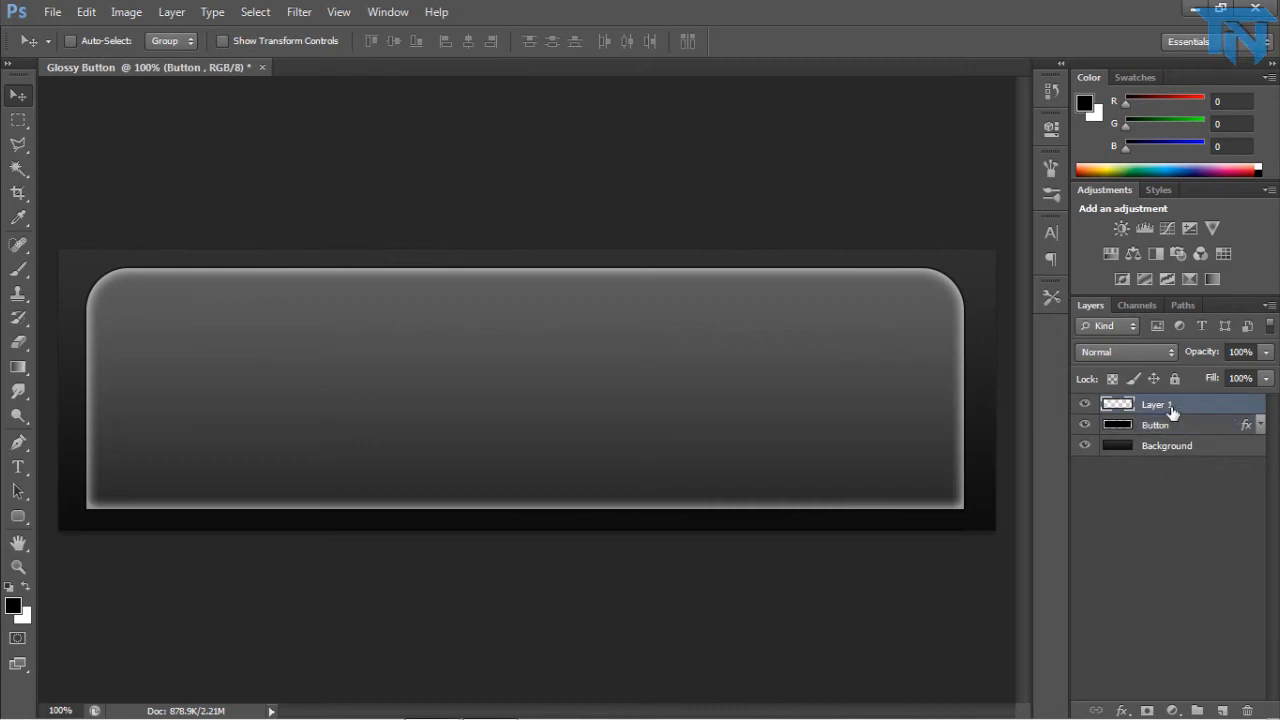
Start a text line on the button in the Pincoyablack font reading "twistnetwork".
left_click(19, 469)
left_click(115, 400)
left_click(128, 40)
type("Pincoyablack")
key("Return")
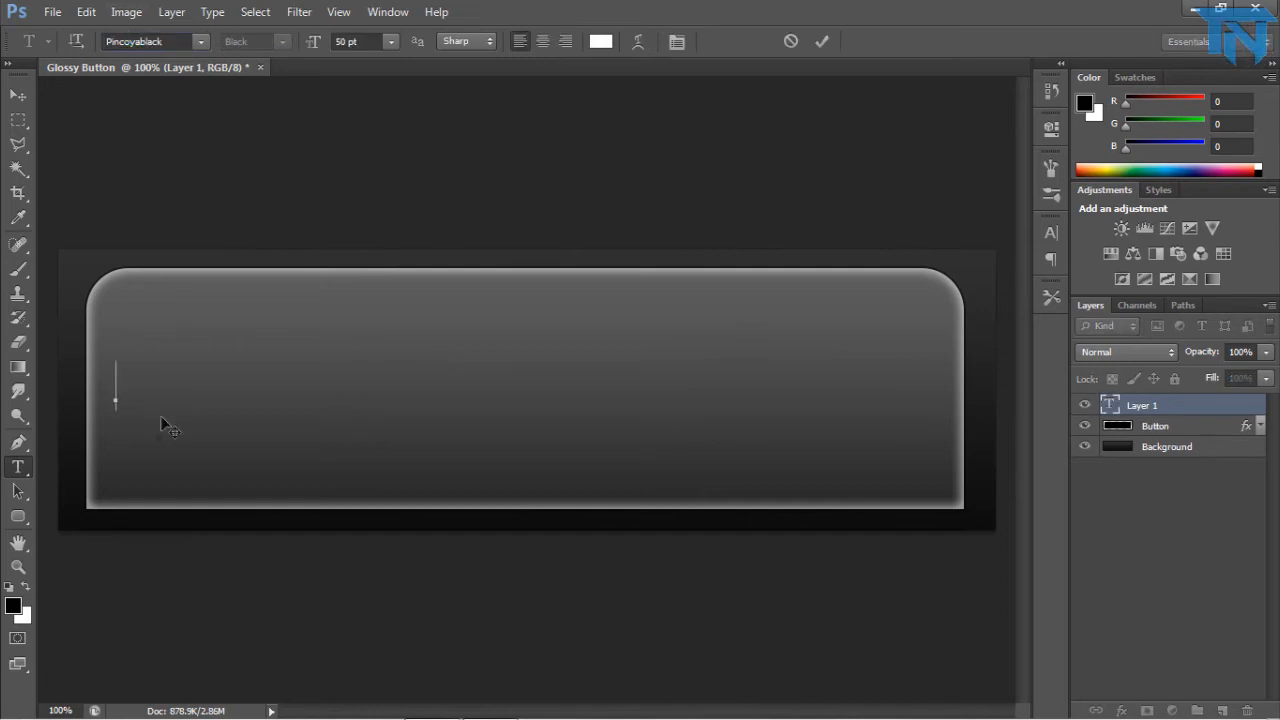
type("twistnetwork")
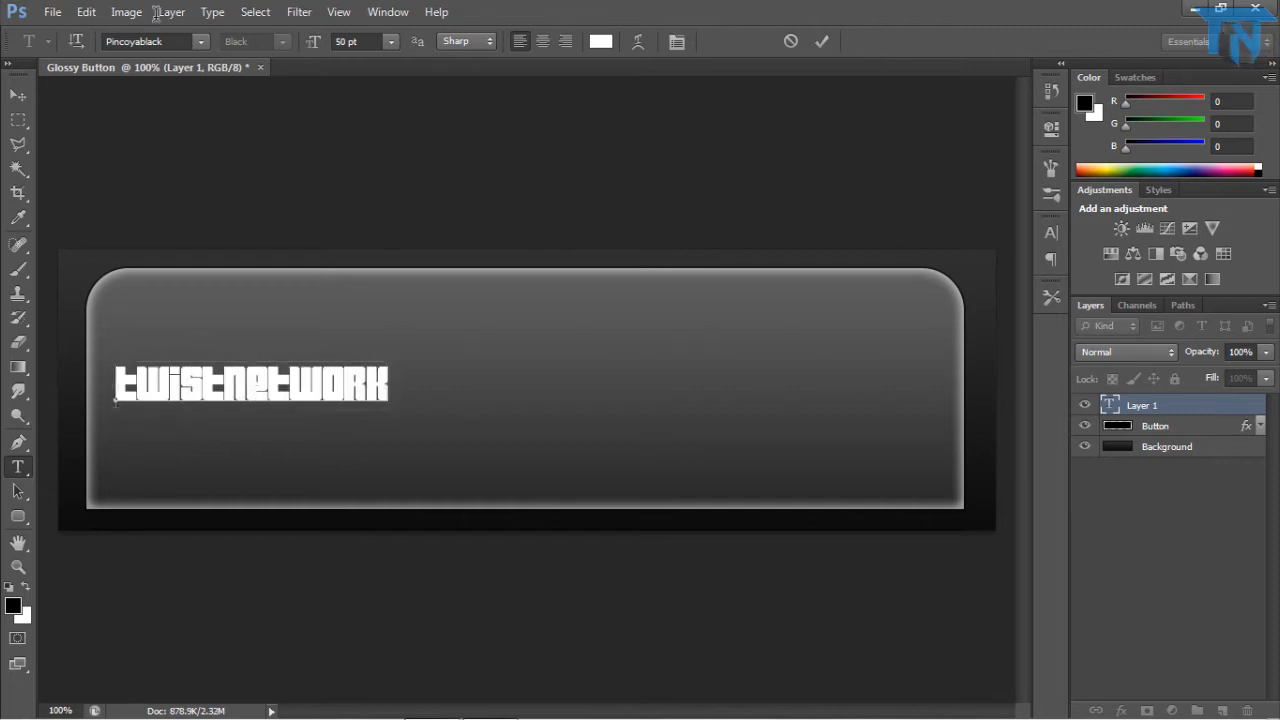
Keep the Pincoyablack font and replace the whole text by entering "TWISTNETWORK" again.
key("ctrl+a")
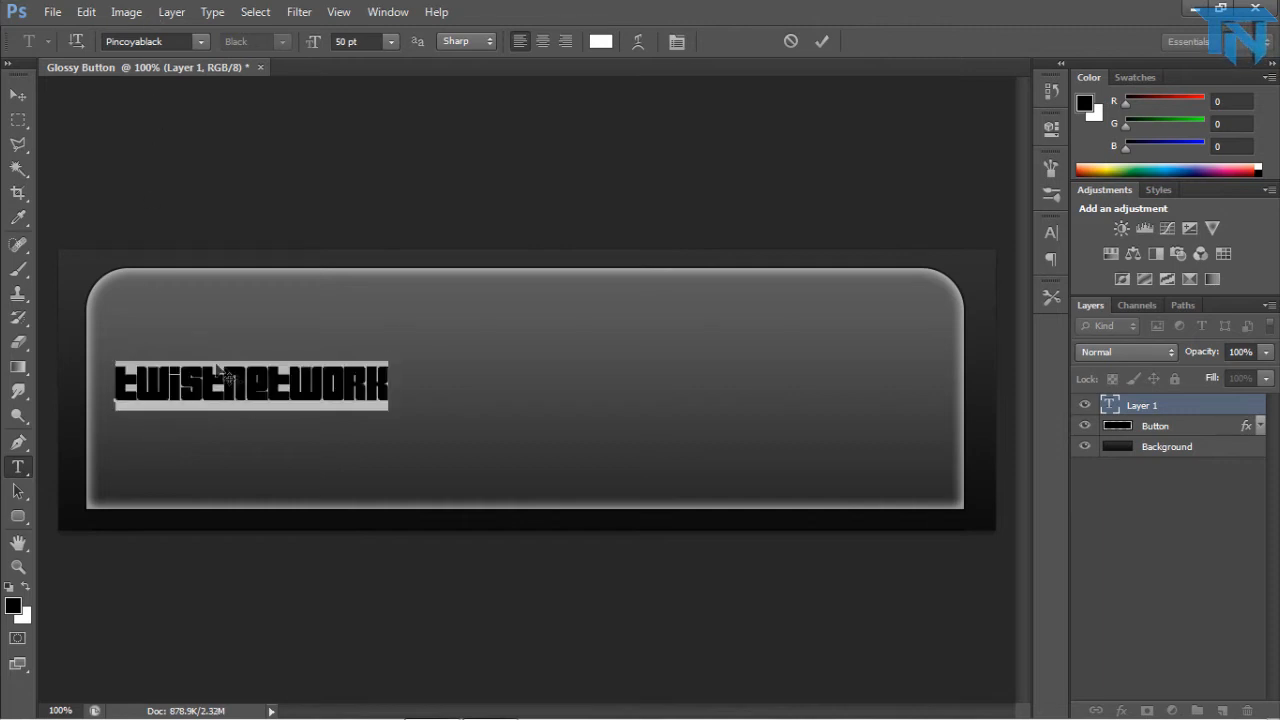
left_click(200, 41)
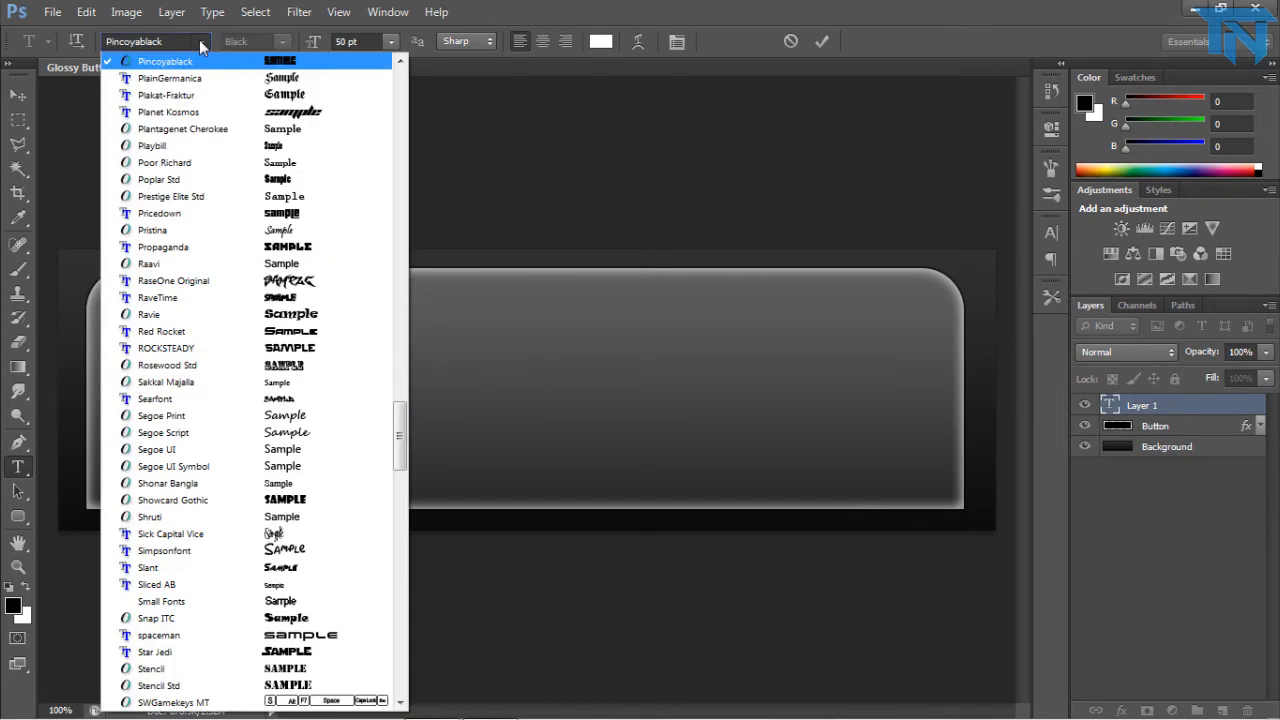
scroll(193, 128, "up", 1)
left_click(192, 113)
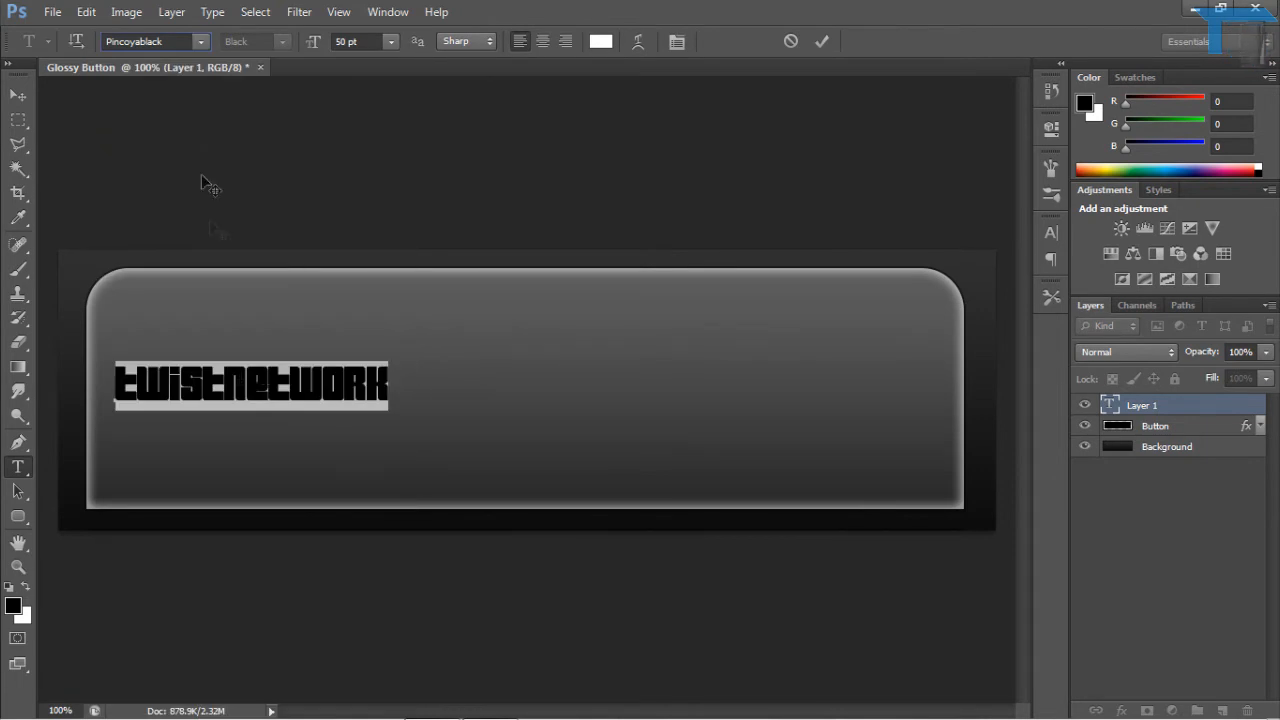
key("BackSpace")
type("T")
key("BackSpace")
type("twistnetwork")
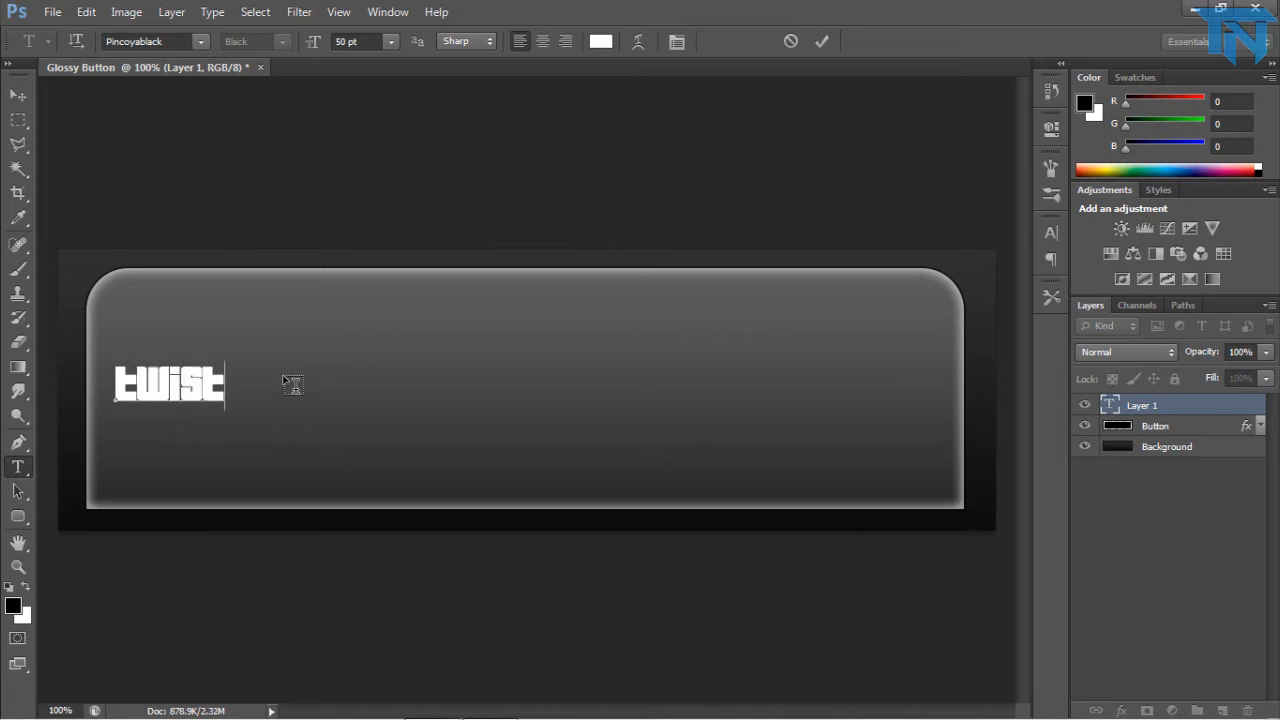
Apply faux bold to all of the text and set its font size to 110 pt.
key("ctrl+a")
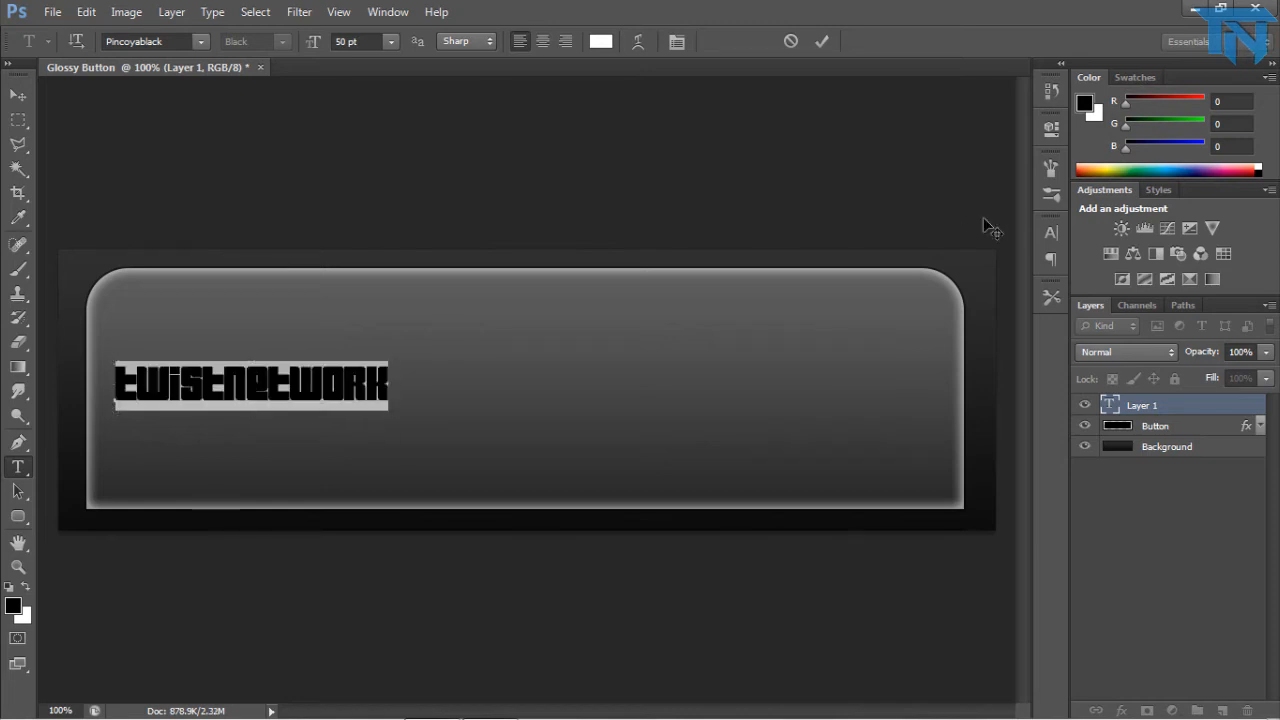
left_click(1052, 232)
left_click(853, 369)
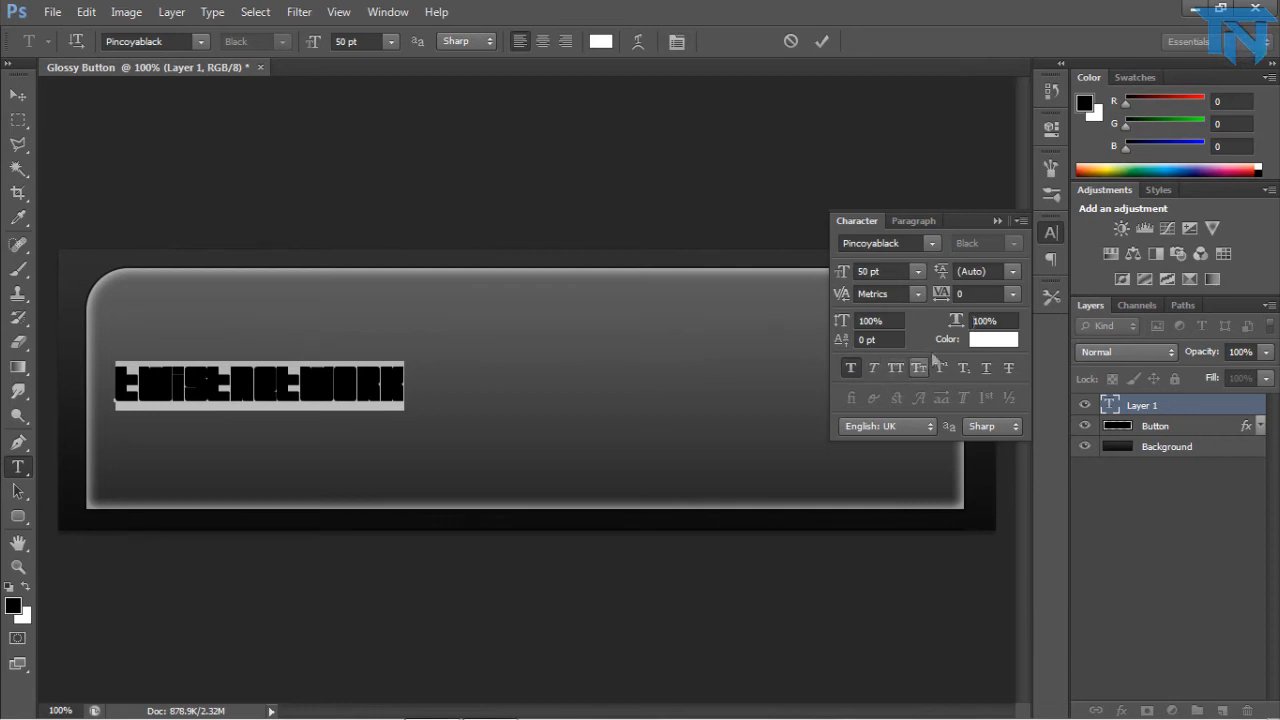
left_click(997, 221)
left_click_drag(310, 43, 369, 51)
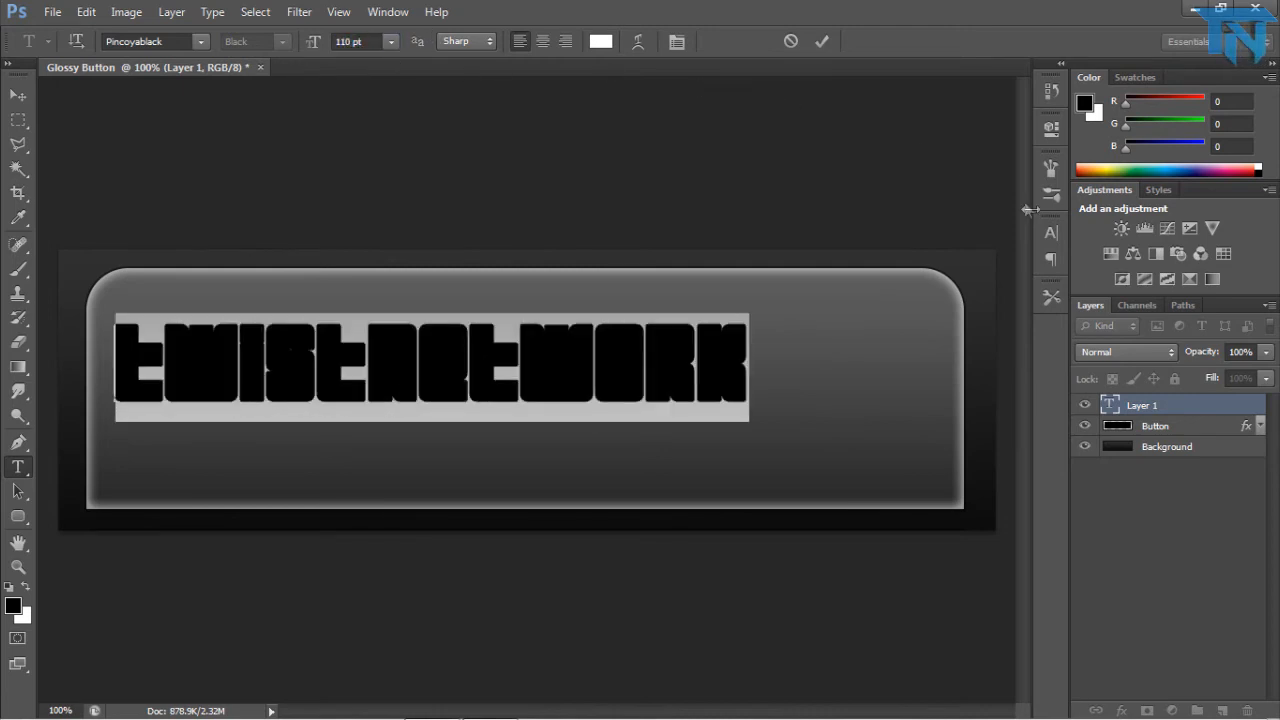
Set the tracking of the selected text to 10.
left_click(1050, 232)
left_click(976, 294)
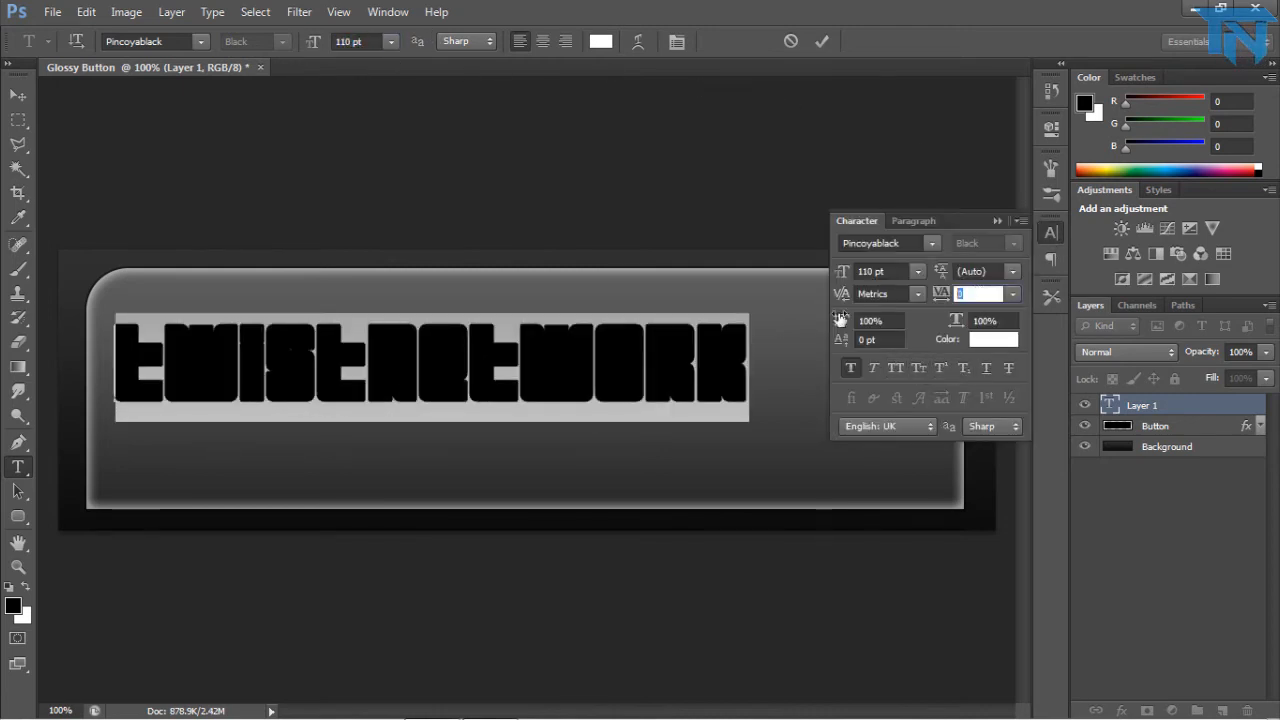
type("10")
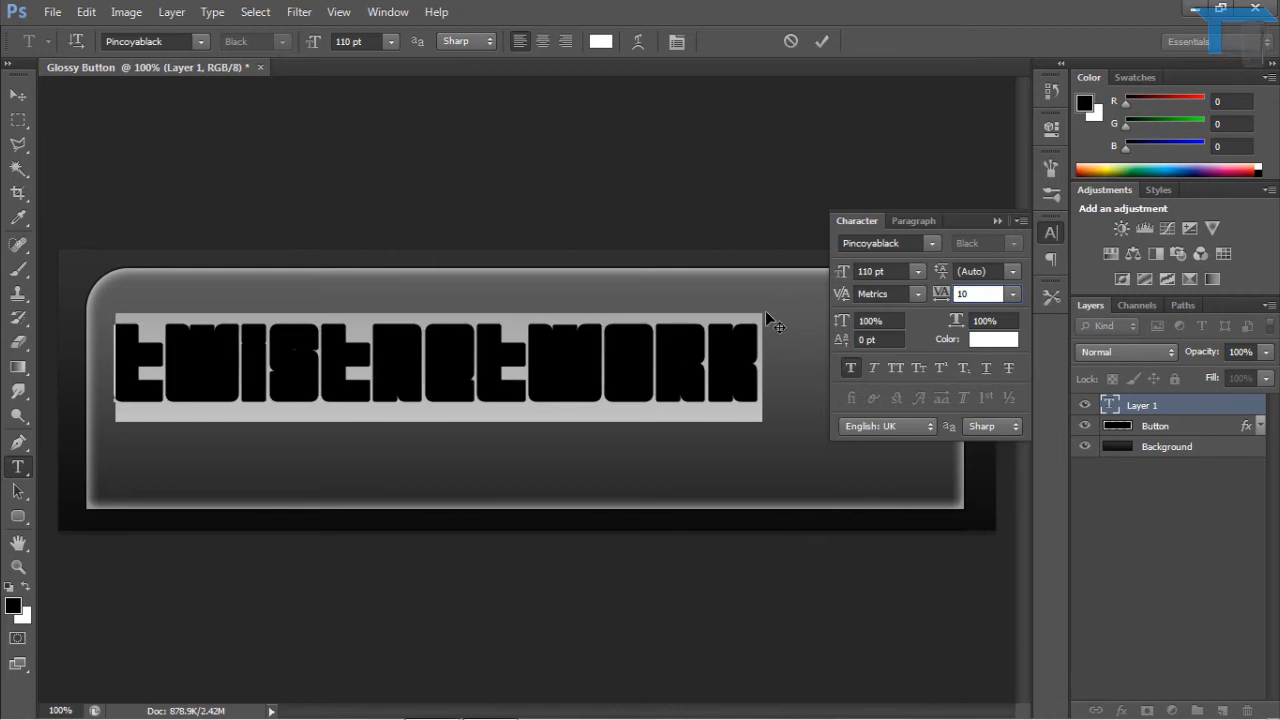
key("Return")
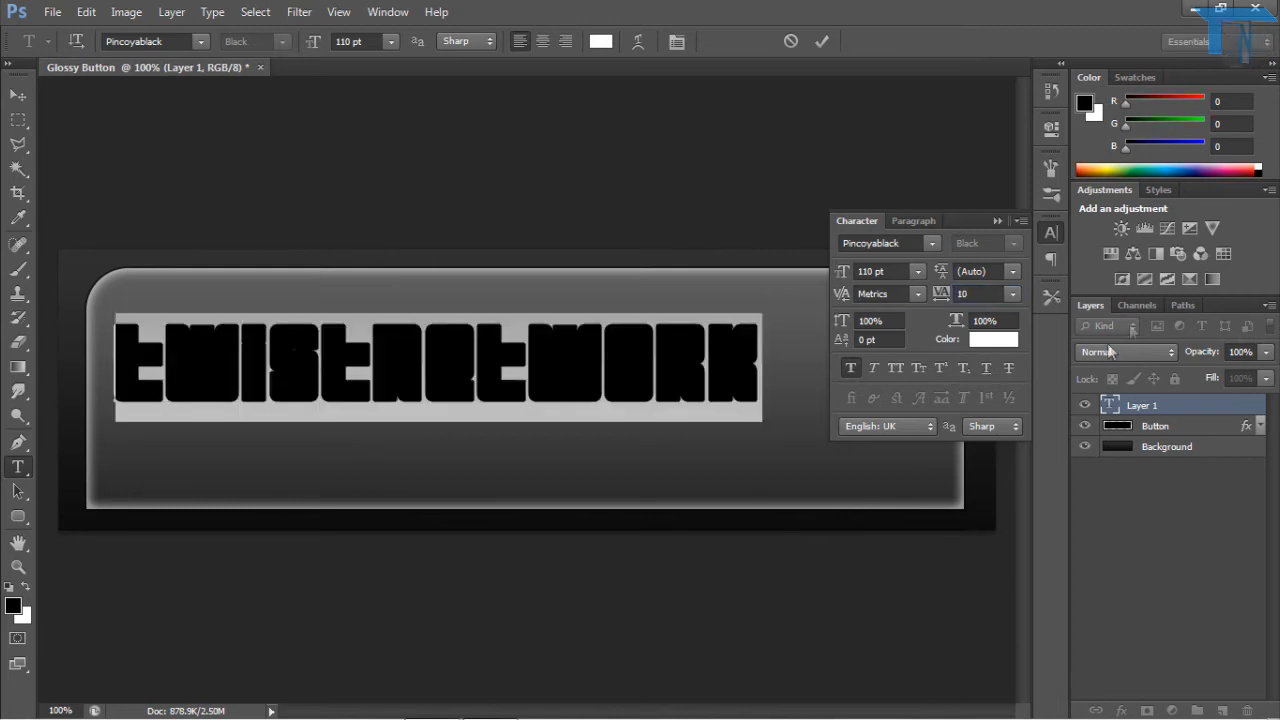
Turn off faux bold for the text and set its tracking to 5.
left_click(850, 367)
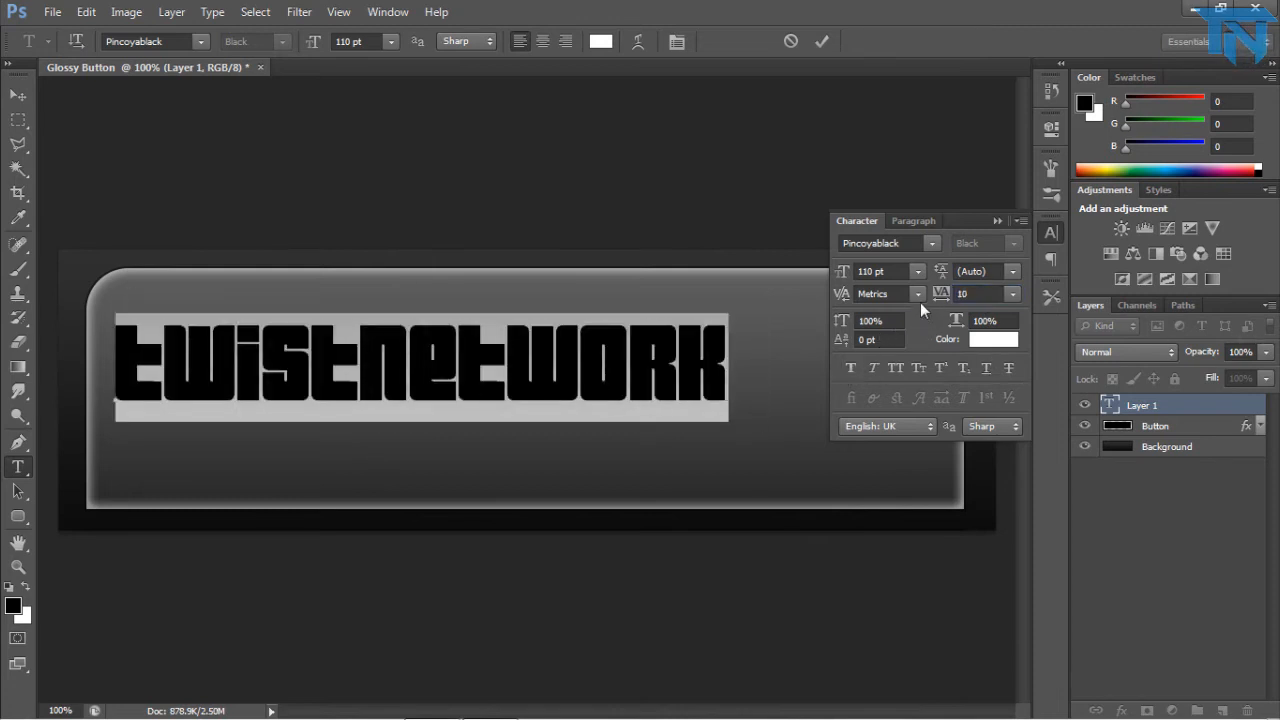
left_click(985, 294)
type("5")
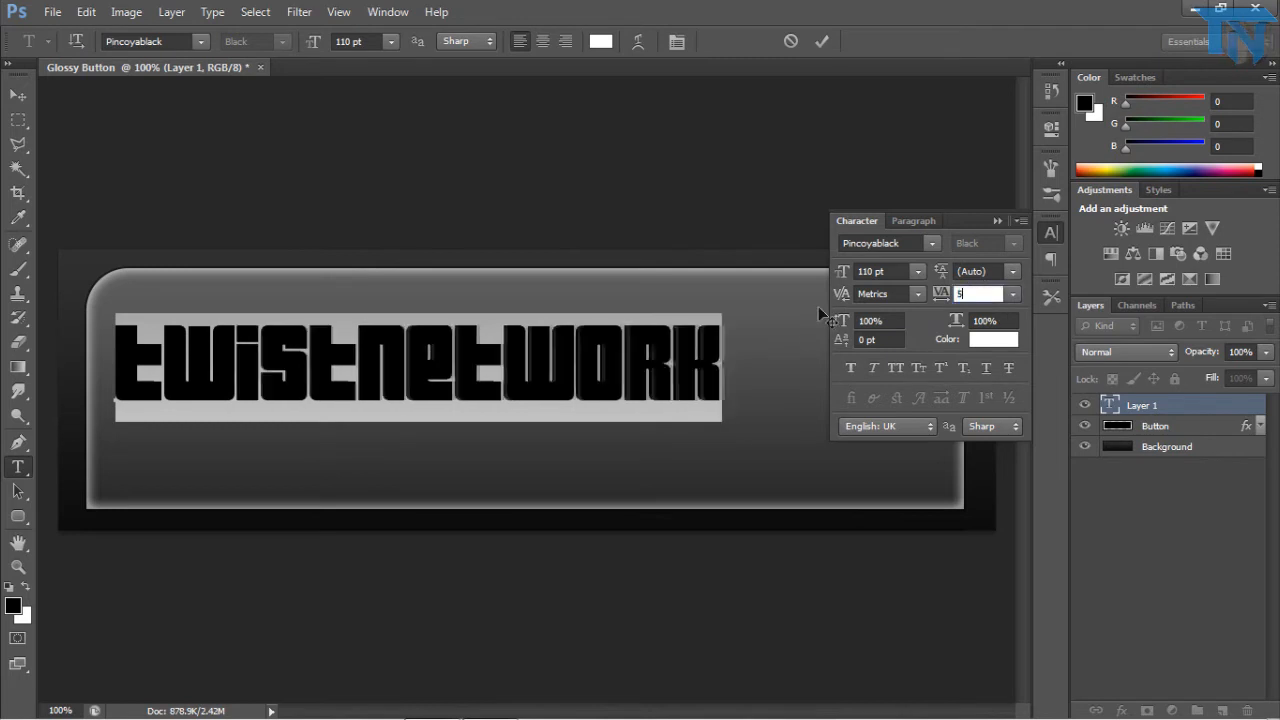
key("Return")
left_click(997, 220)
Enlarge the TWISTNETWORK text and position it in the middle of the button.
left_click(18, 94)
left_click_drag(348, 378, 364, 421)
key("Left")
key("Down")
key("Left")
key("Right")
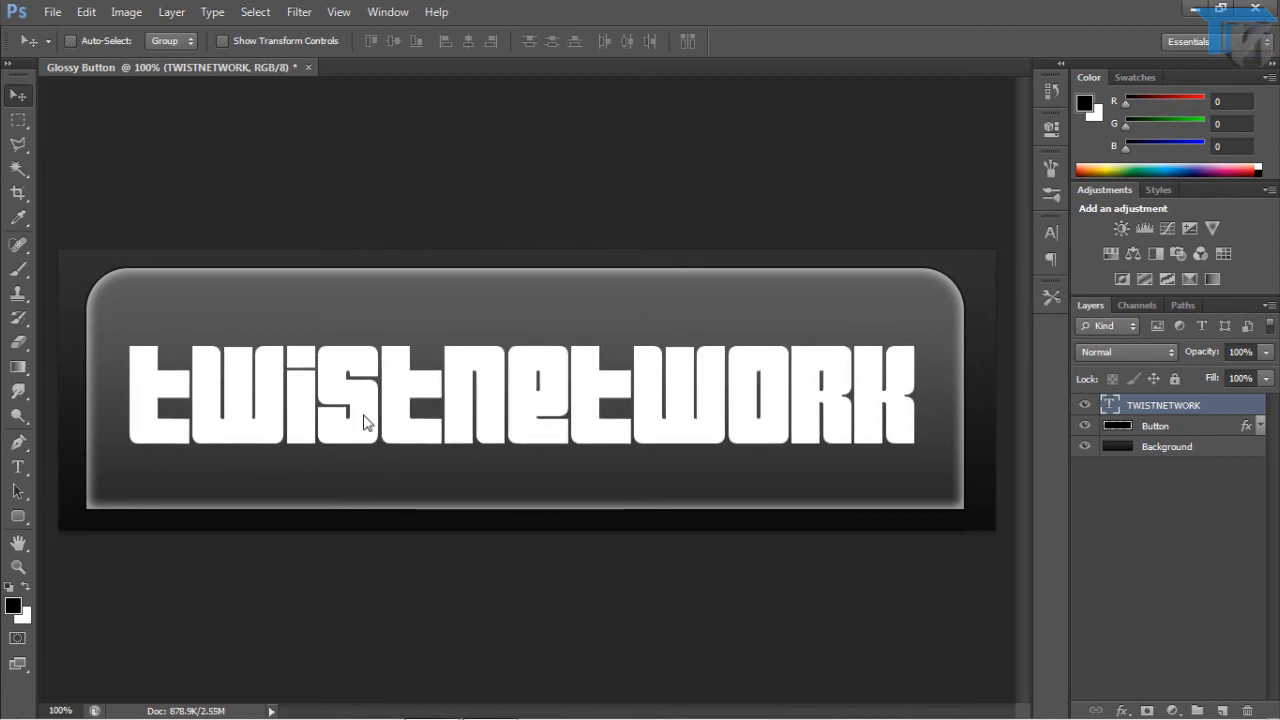
Add a Drop Shadow to the text layer with a distance of 3 px and a size of 0 px.
double_click(1229, 416)
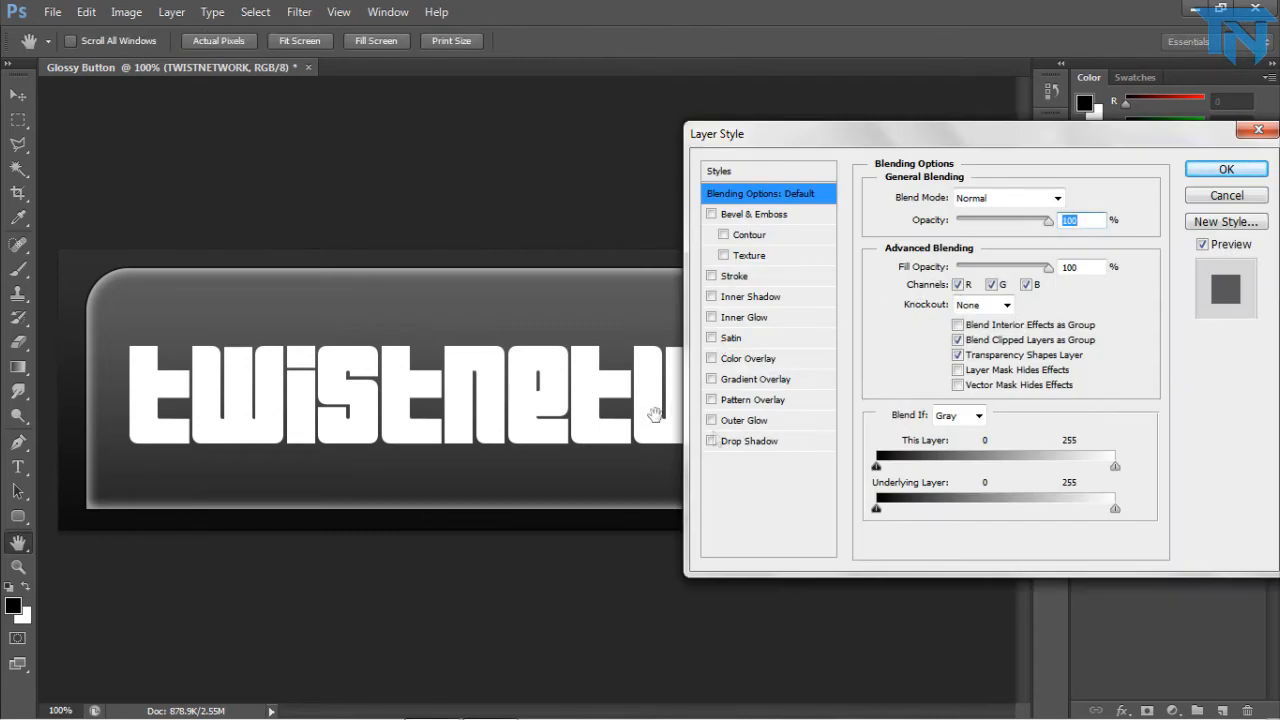
left_click(711, 441)
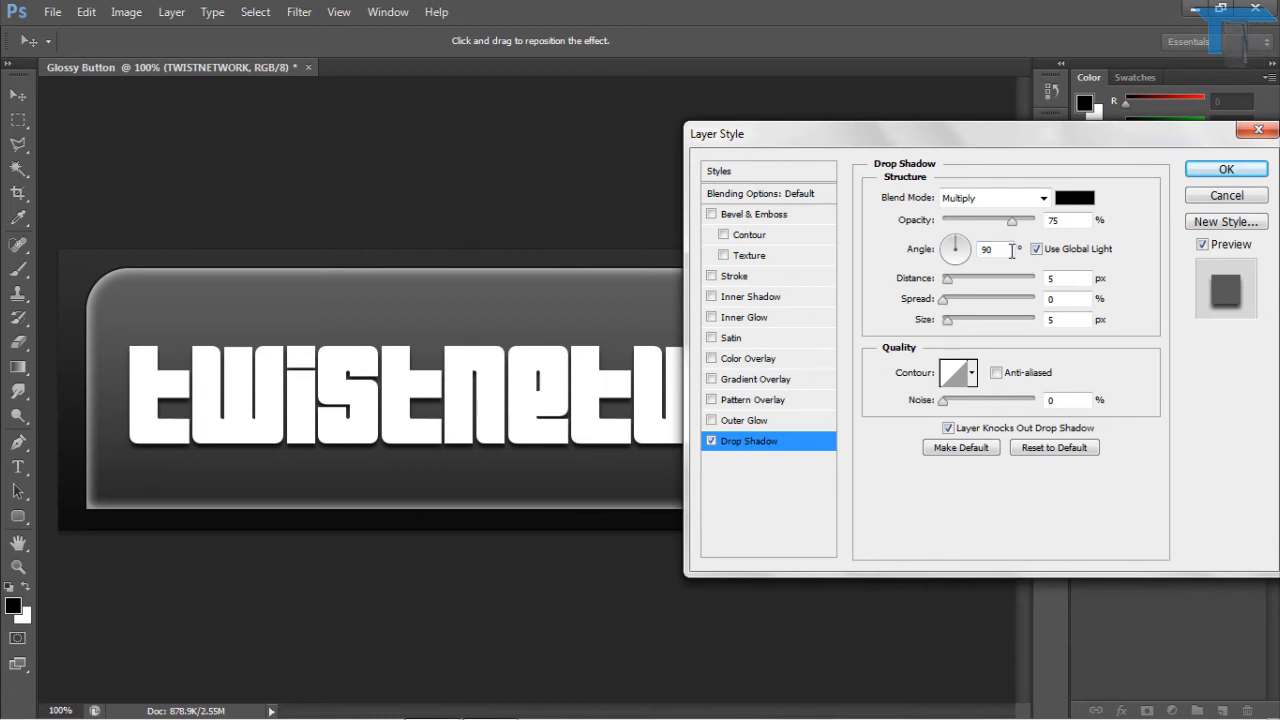
left_click_drag(1076, 280, 872, 300)
type("3")
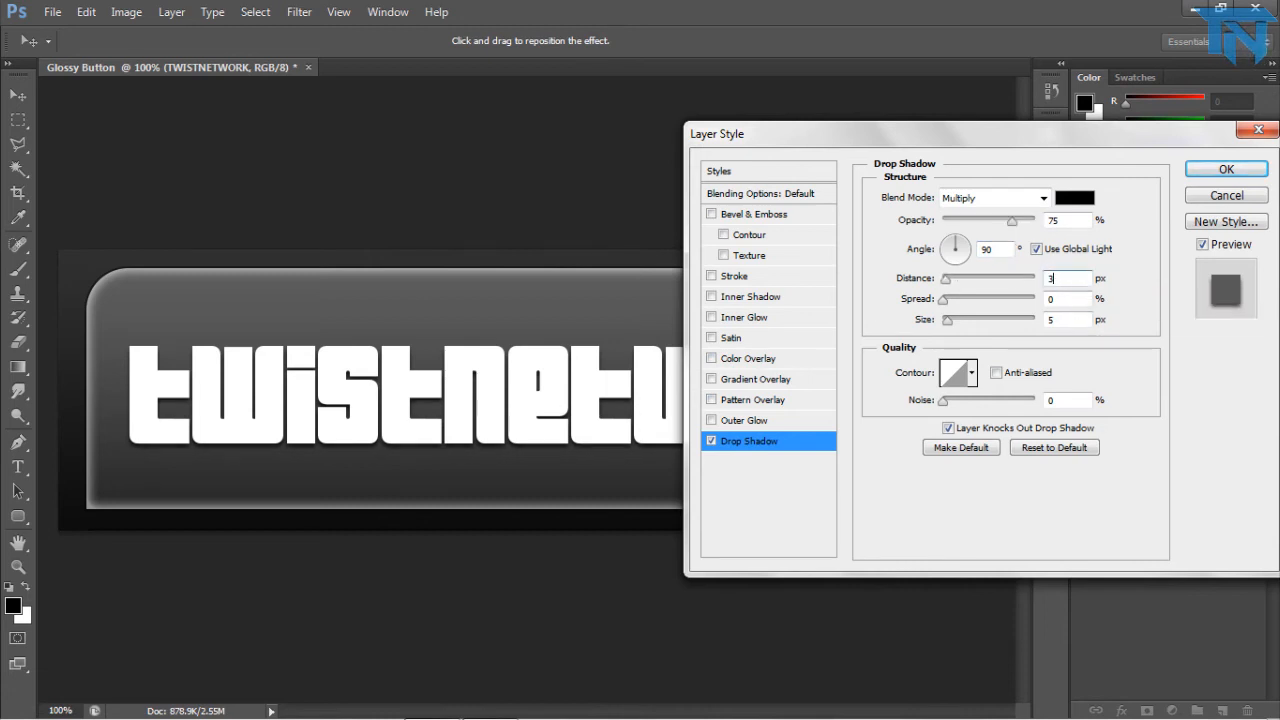
left_click_drag(1058, 320, 882, 298)
type("0")
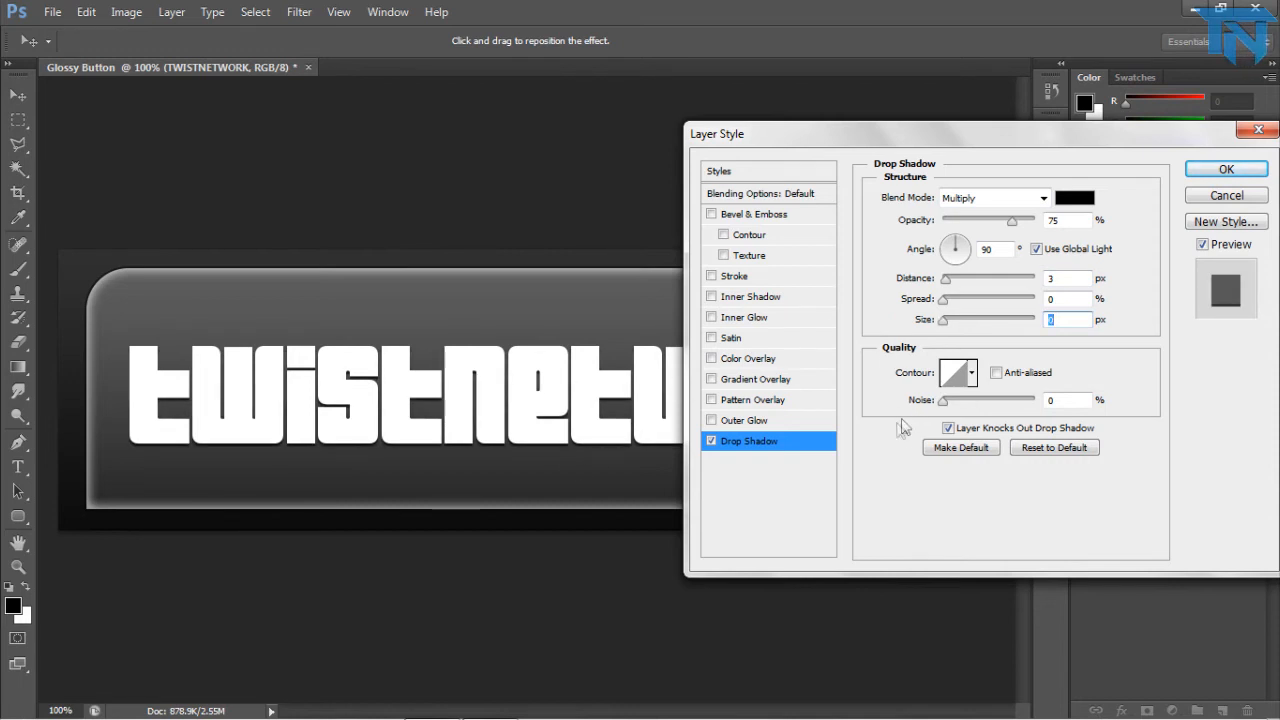
Set the text Drop Shadow's opacity to 100% and its size to 2 px.
double_click(1053, 220)
type("100")
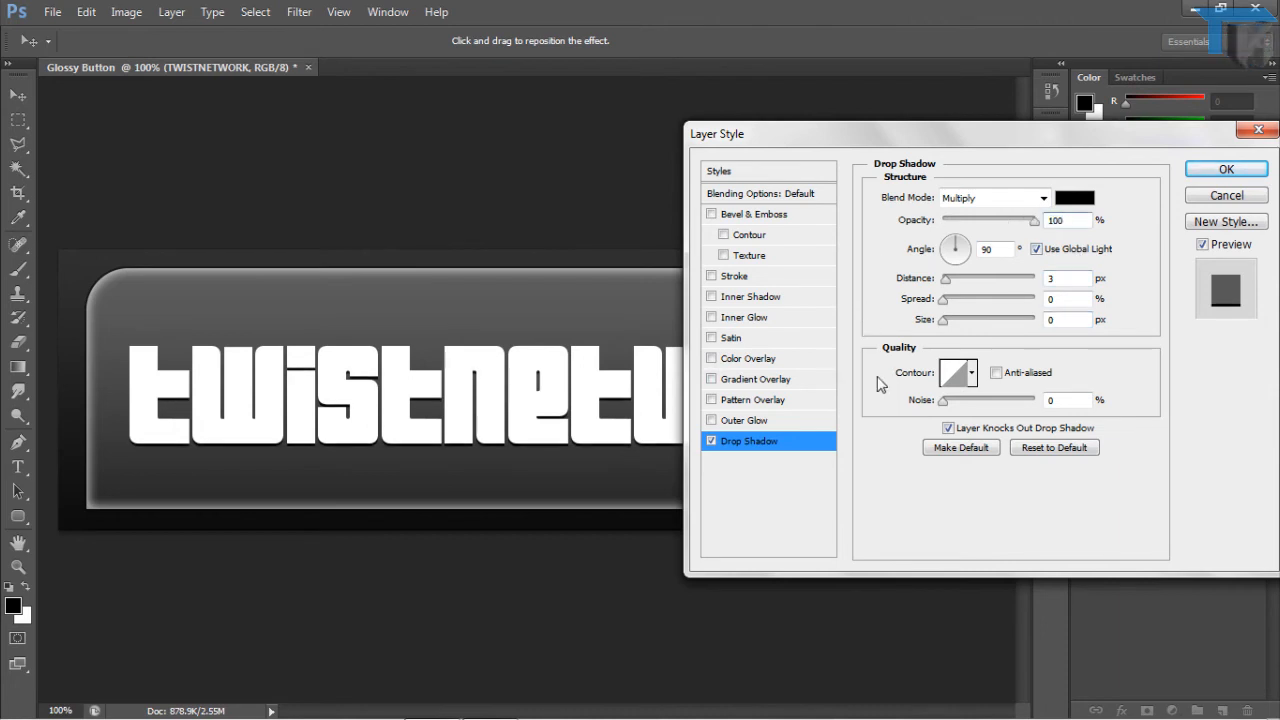
left_click(1055, 320)
type("2")
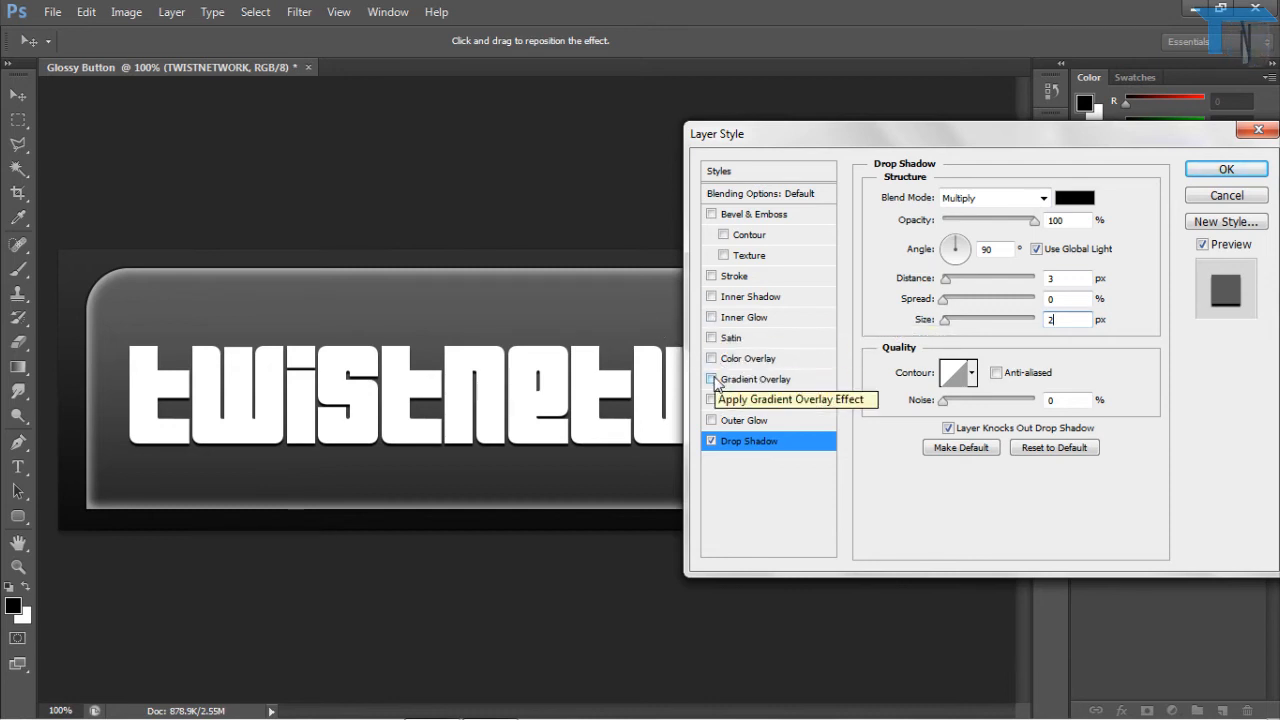
left_click(713, 299)
left_click(712, 299)
left_click(711, 317)
left_click(748, 317)
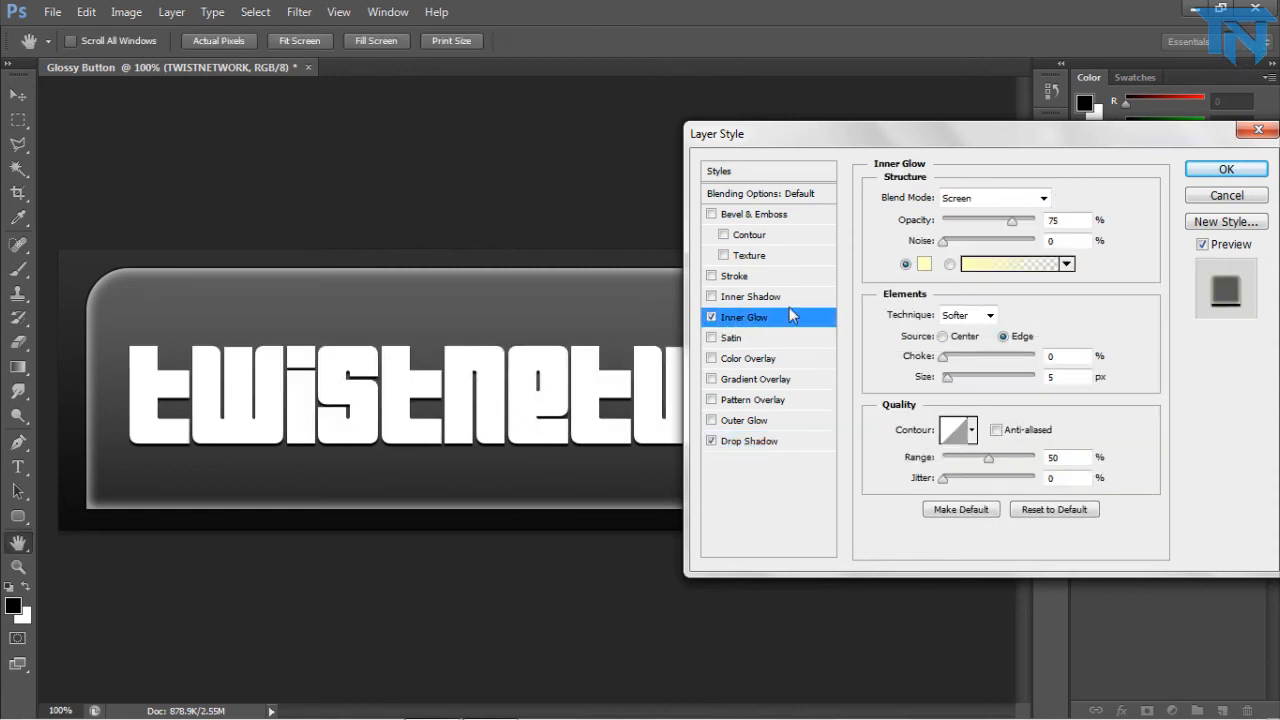
left_click(711, 317)
Add a white Outer Glow to the text layer with the Overlay blend mode.
left_click(711, 420)
left_click(744, 420)
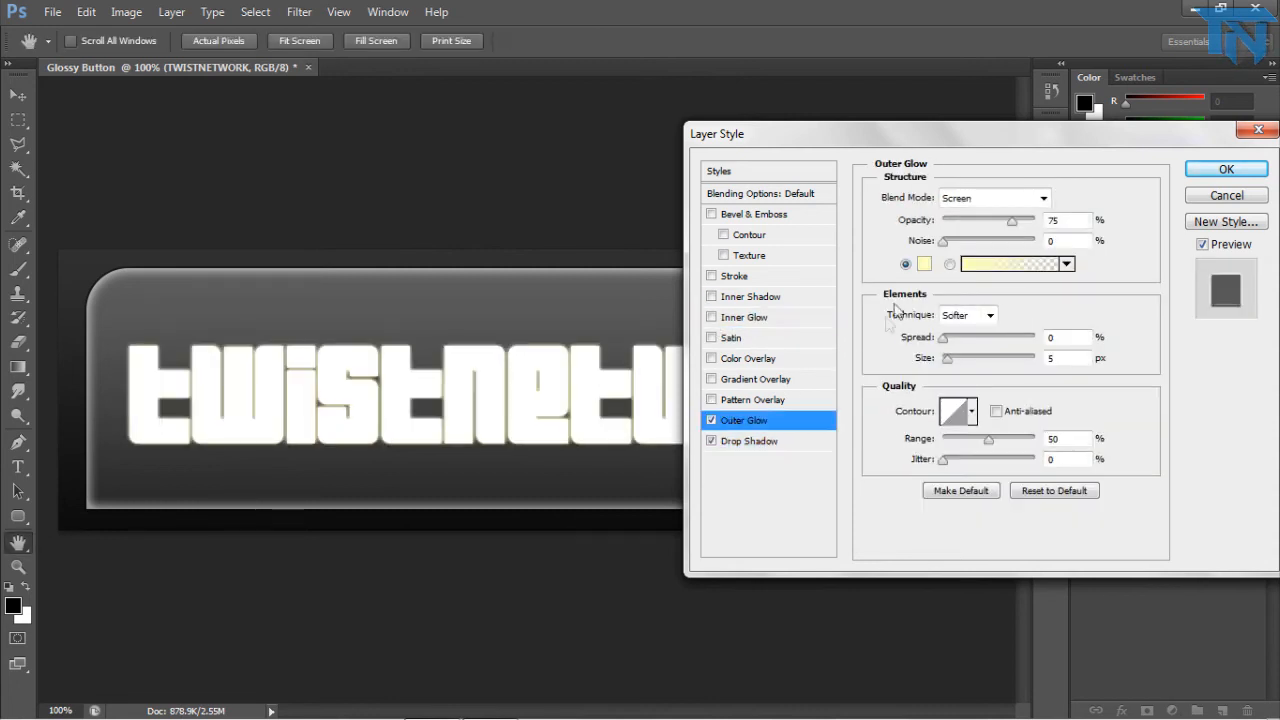
left_click(924, 265)
left_click_drag(770, 222, 663, 143)
left_click(1166, 192)
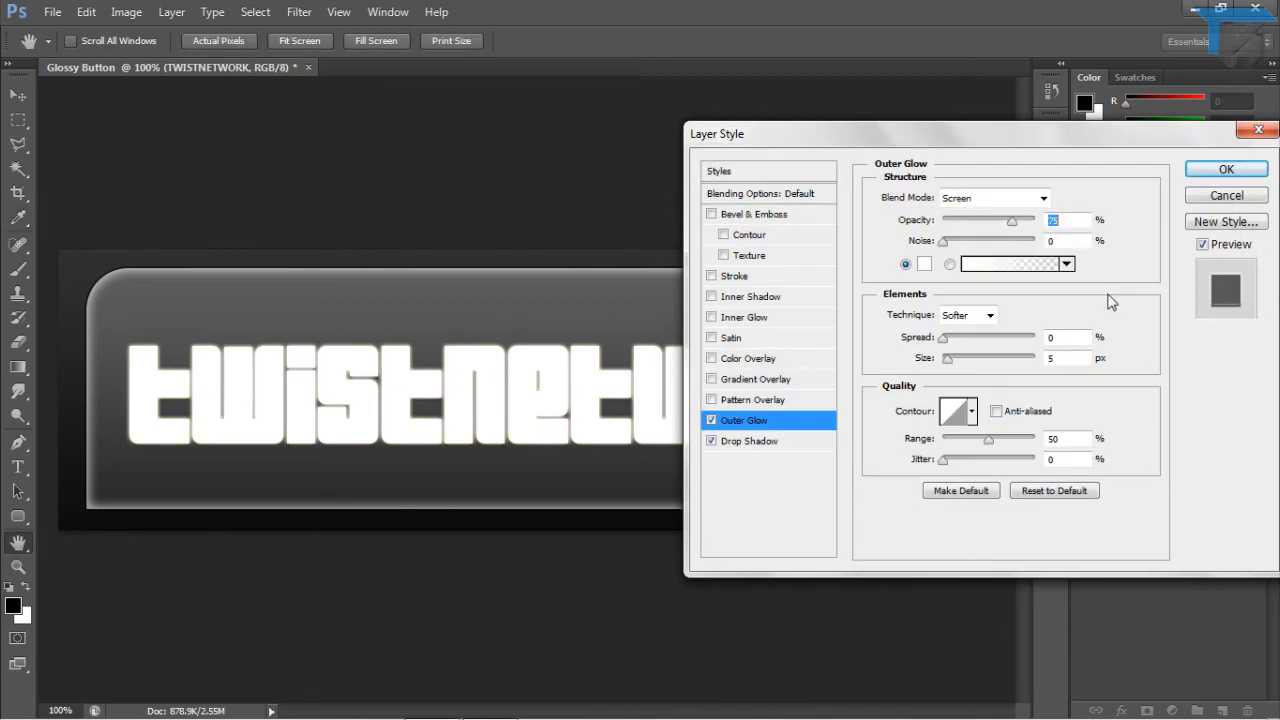
left_click(1020, 200)
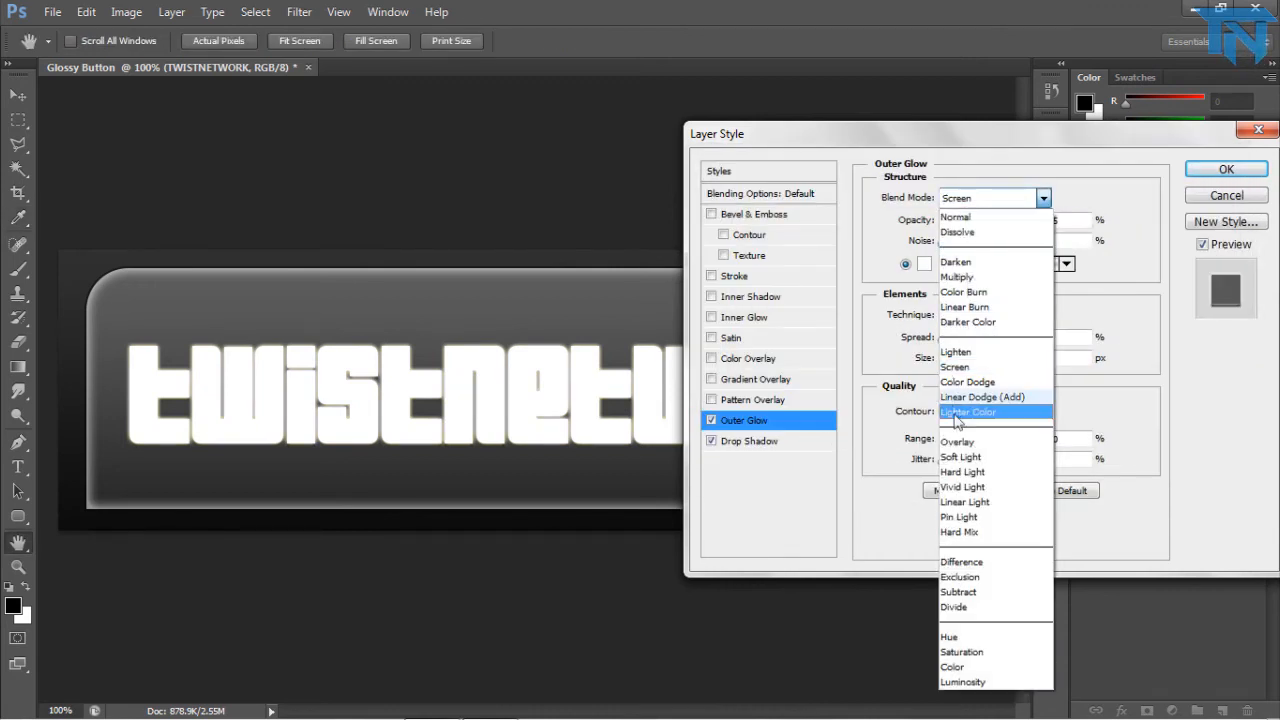
left_click(962, 448)
Set the Outer Glow's opacity to 60% and its size to 4 px, comparing the text with and without the glow.
double_click(1055, 358)
type("2")
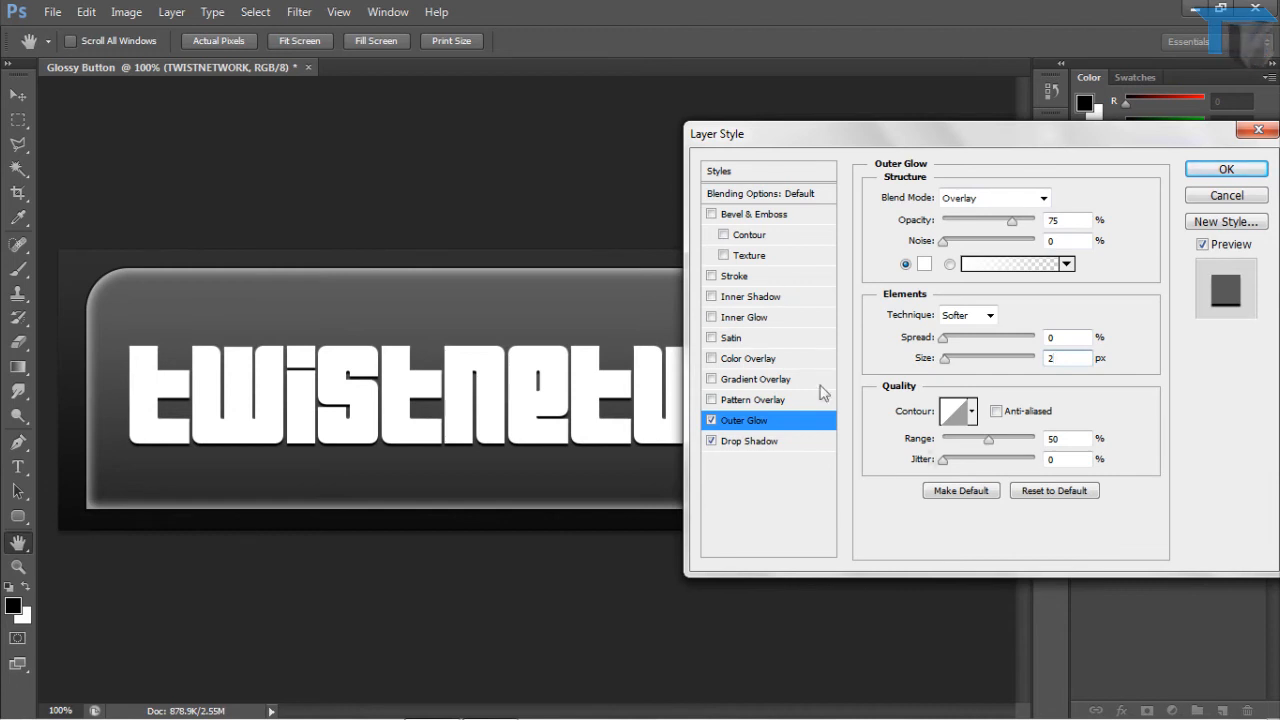
double_click(1055, 220)
type("60")
left_click(711, 421)
left_click(711, 421)
double_click(1040, 358)
type("4")
left_click(712, 420)
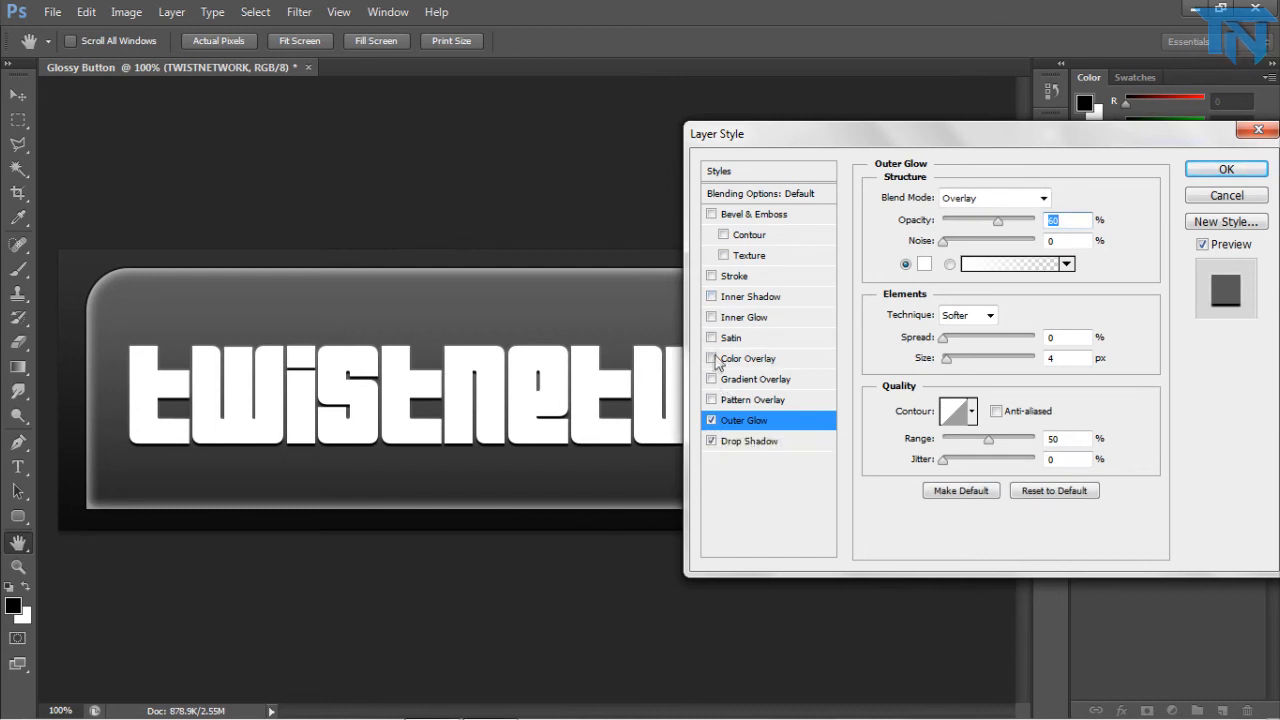
Add a Gradient Overlay to the text layer using the White 2 - Gloss gradient preset.
left_click(711, 379)
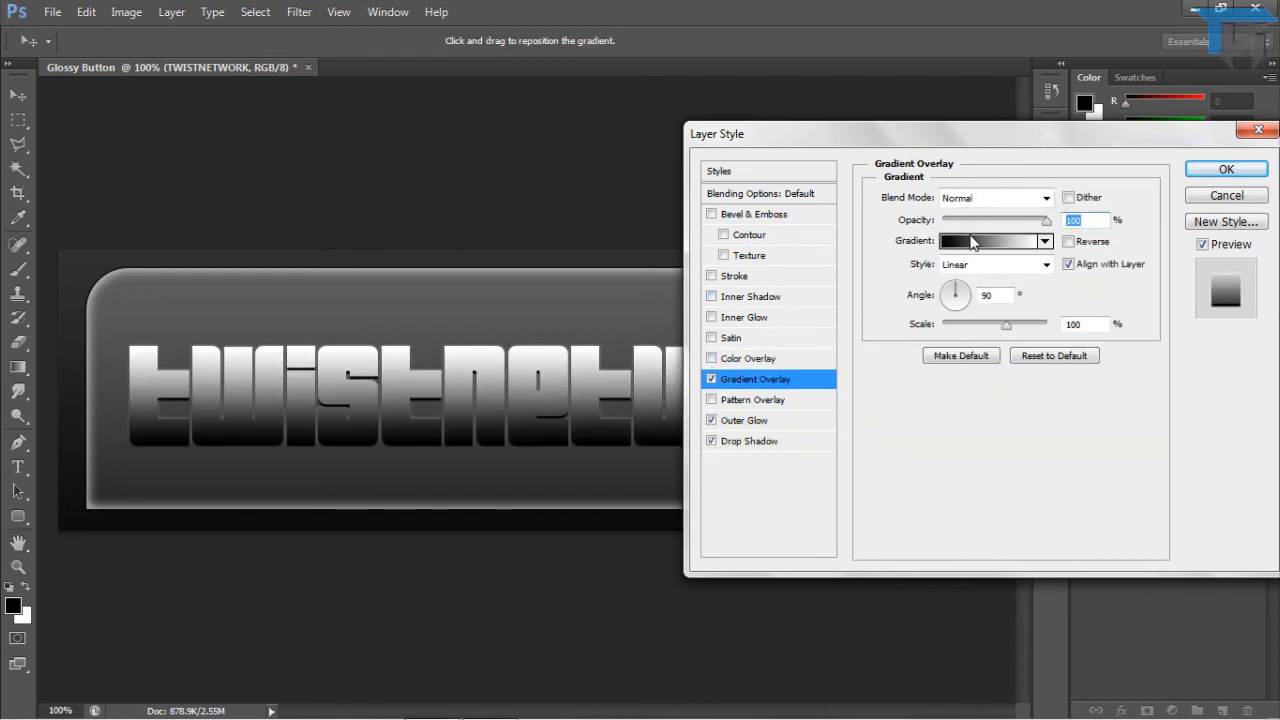
left_click(975, 240)
scroll(800, 200, "down", 3)
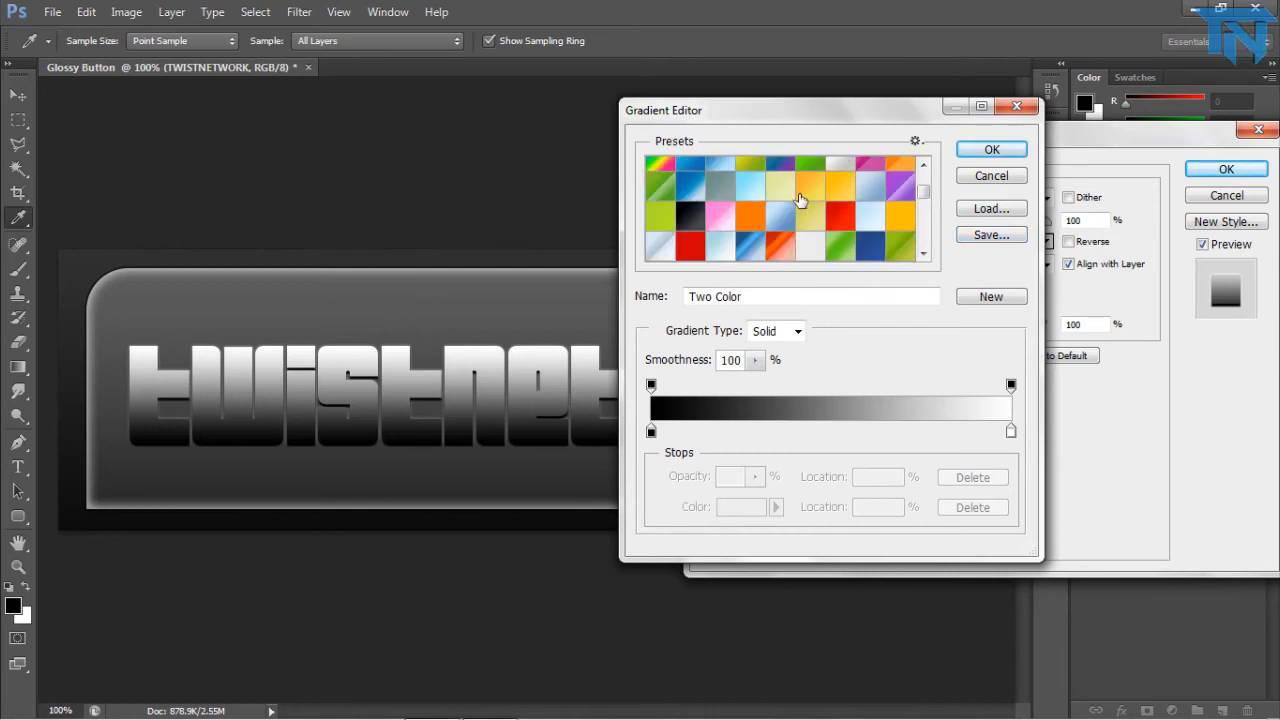
scroll(786, 218, "down", 8)
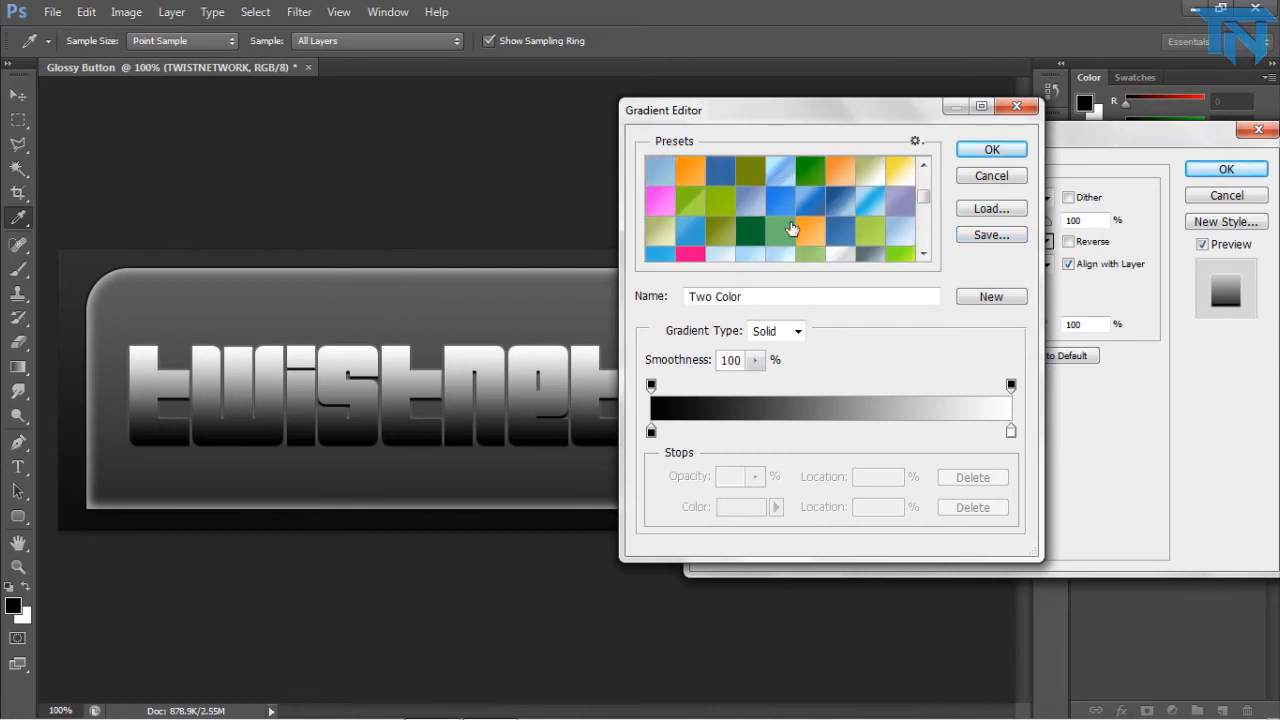
scroll(790, 228, "down", 1)
left_click(840, 198)
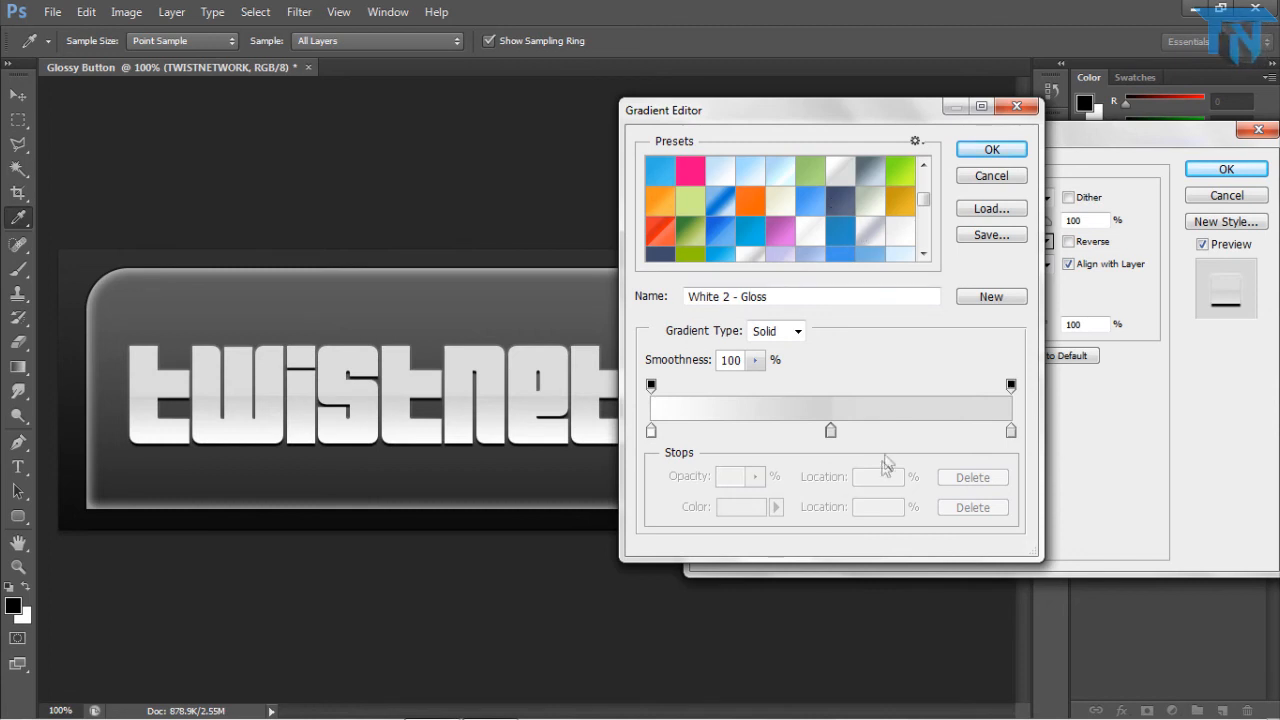
key("Return")
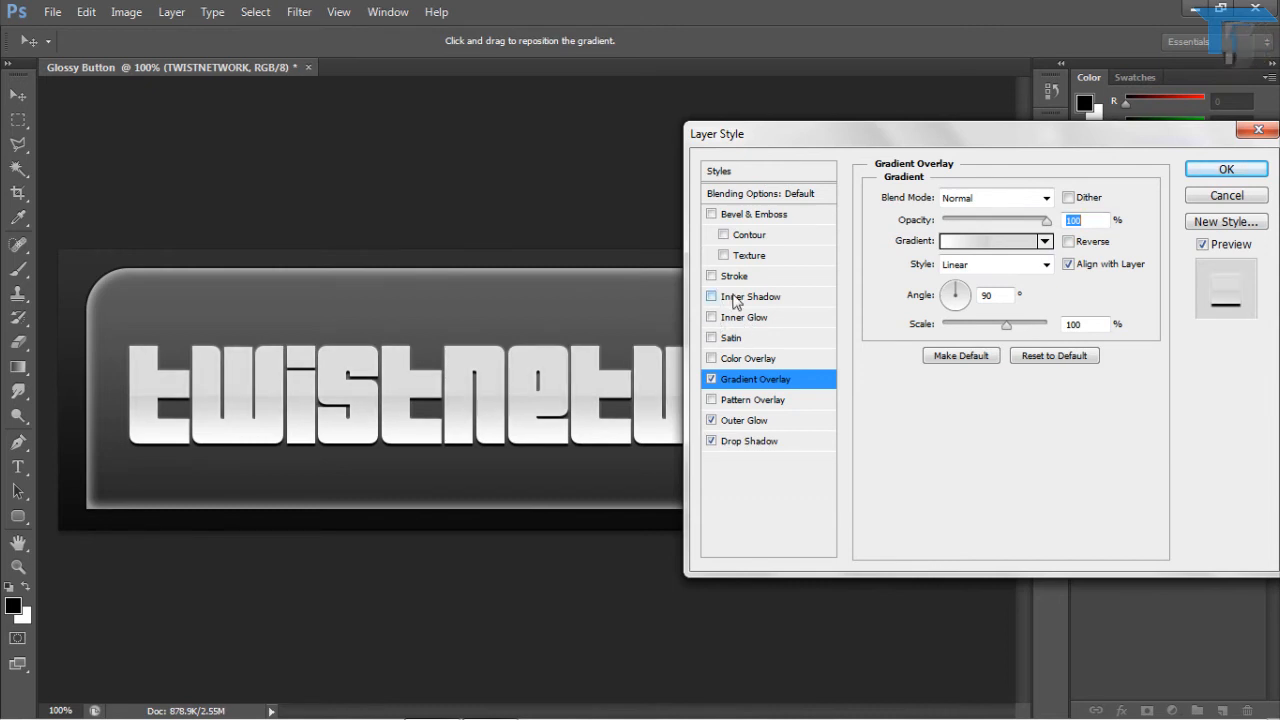
Add an Inner Shadow to the text layer with its angle set to 0° and apply the layer style.
left_click(720, 298)
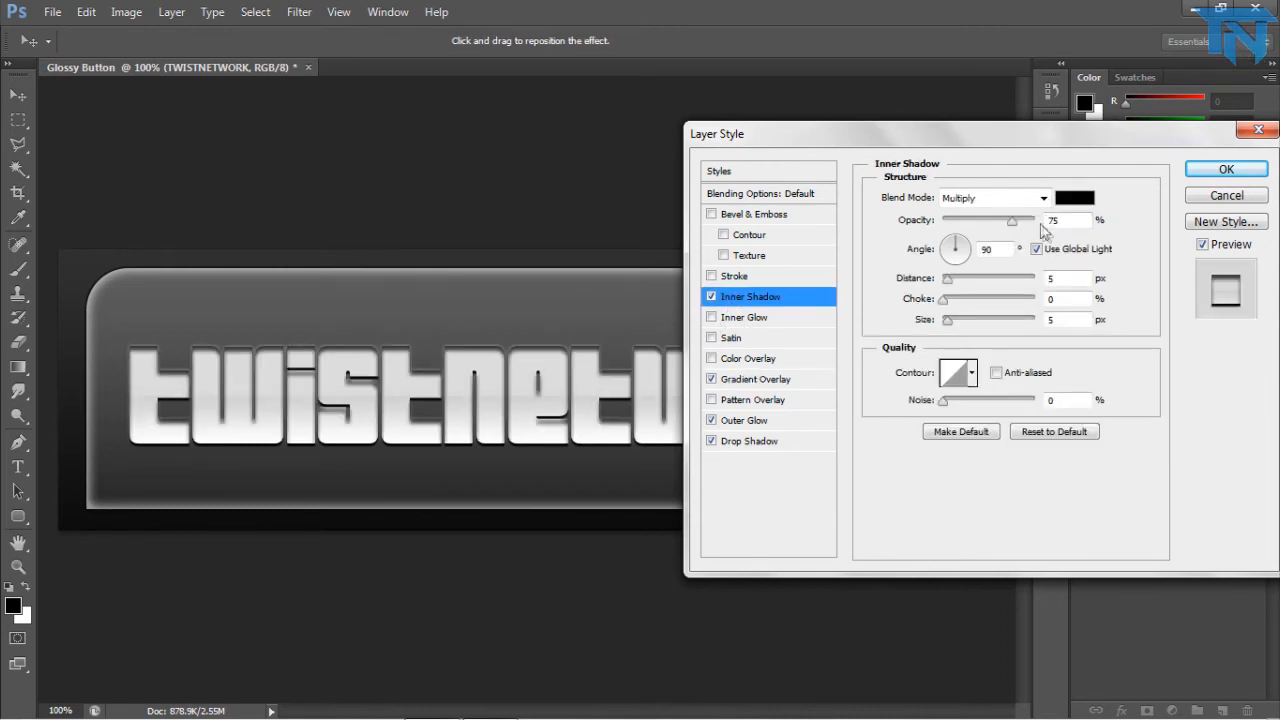
double_click(988, 249)
type("45")
key("BackSpace")
key("BackSpace")
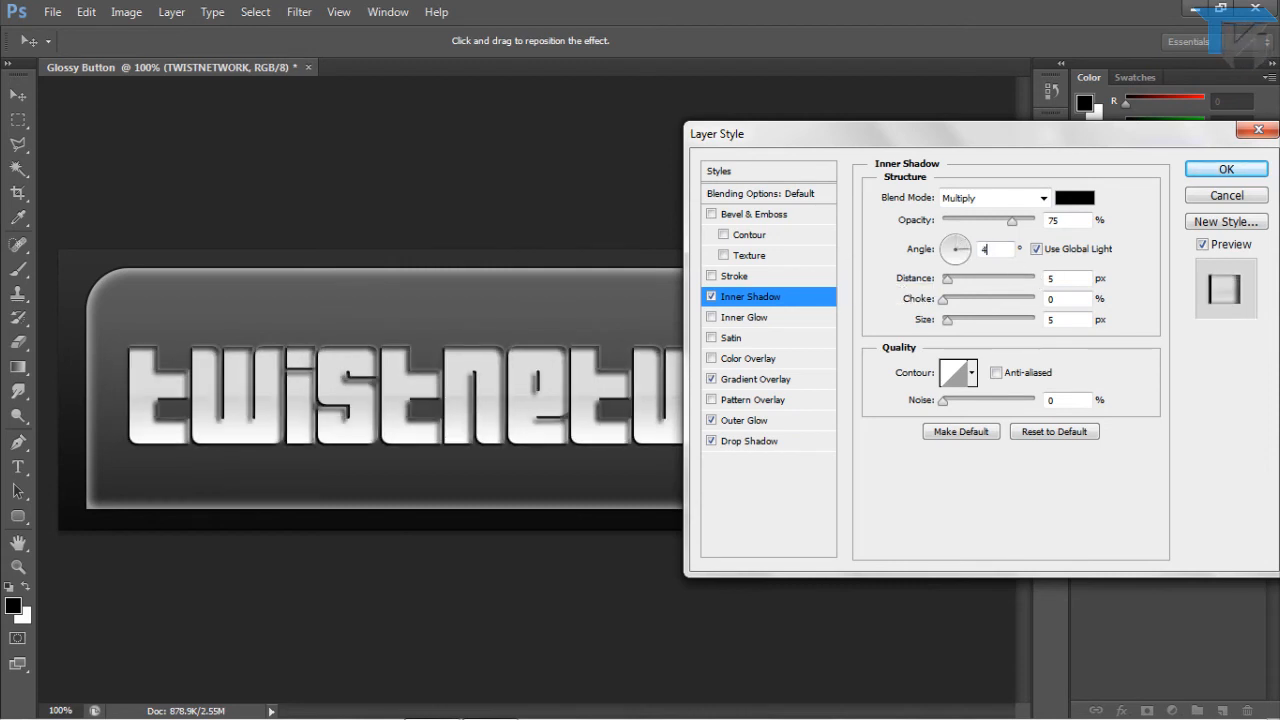
type("8")
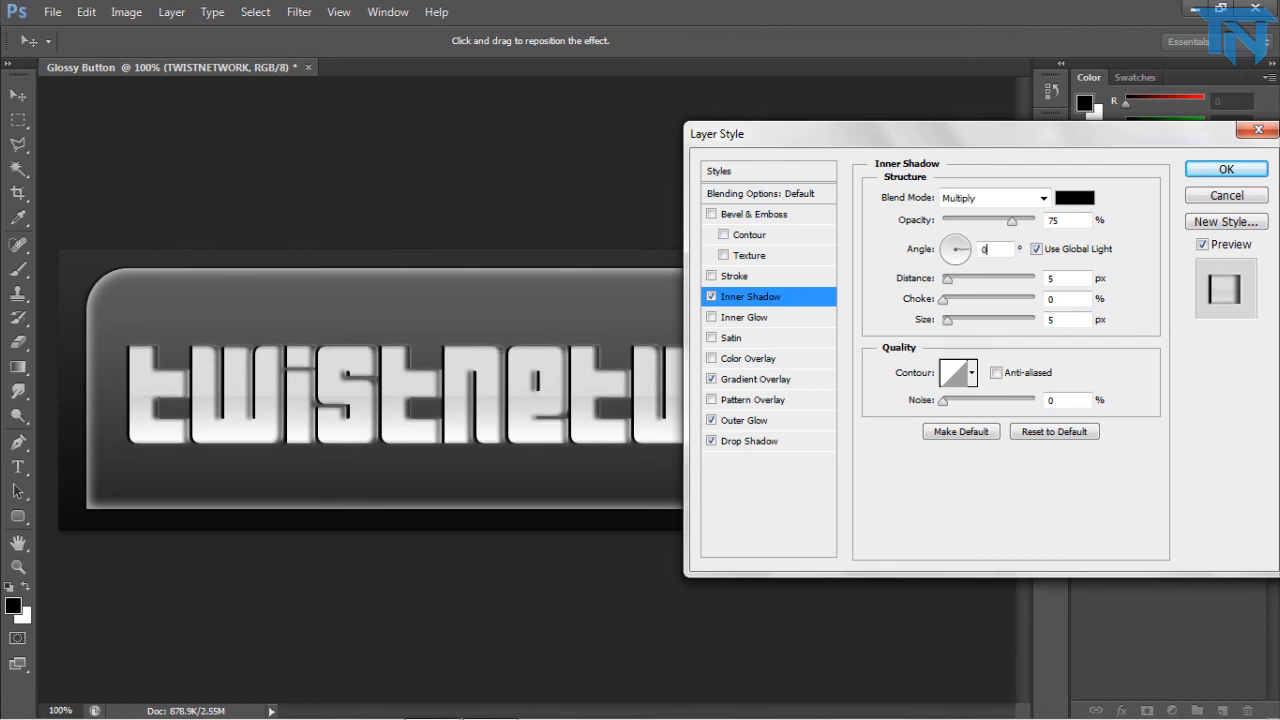
key("Return")
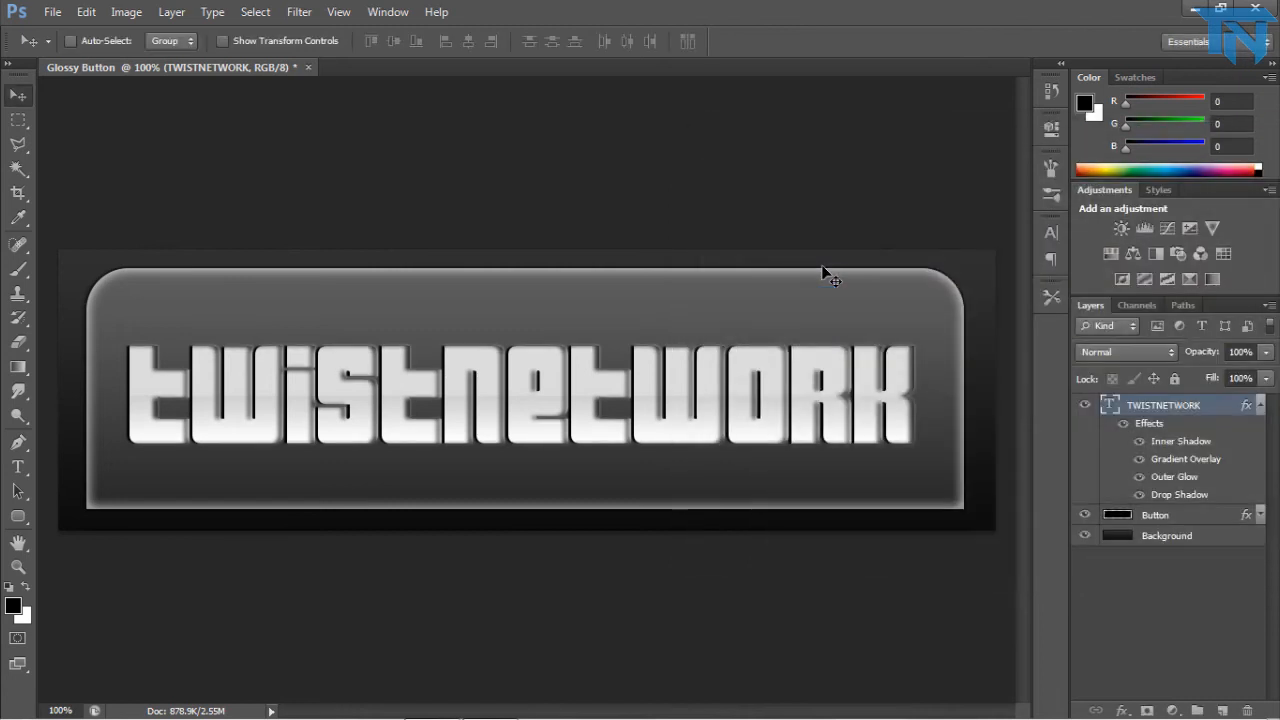
Set the text Inner Shadow's distance to 3 px and its size to 2 px.
double_click(1236, 410)
left_click(750, 296)
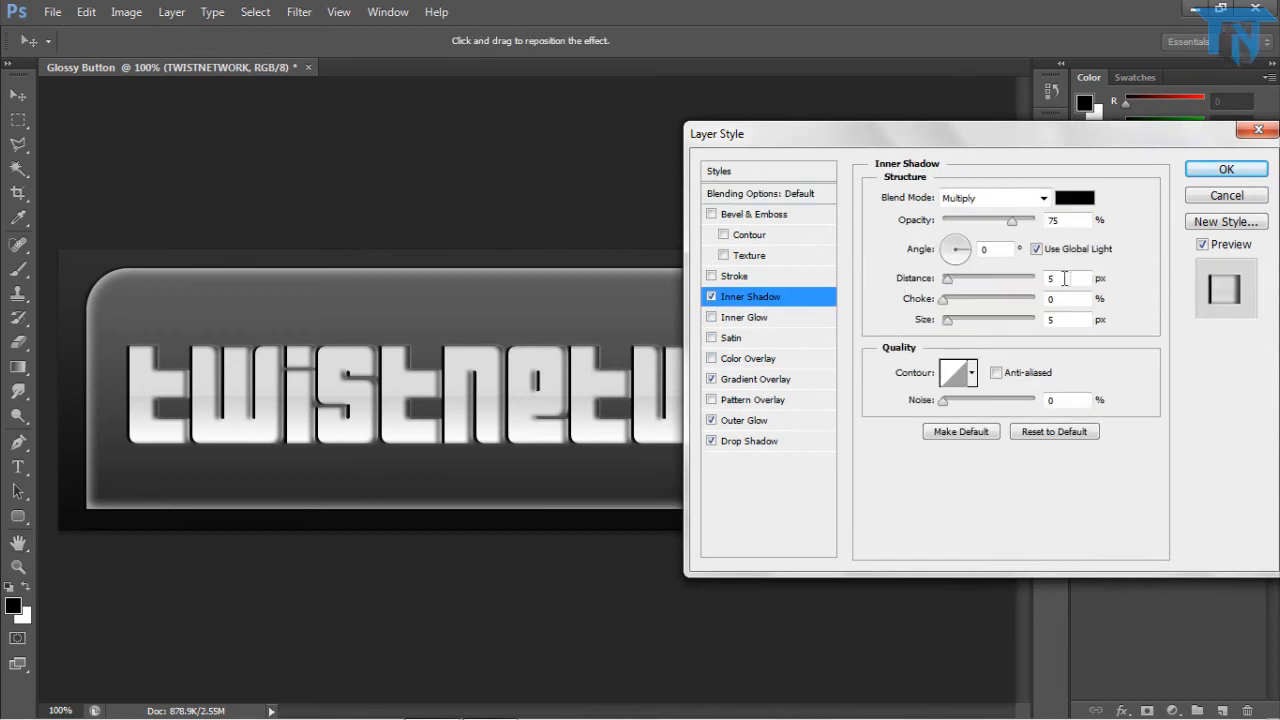
type("3")
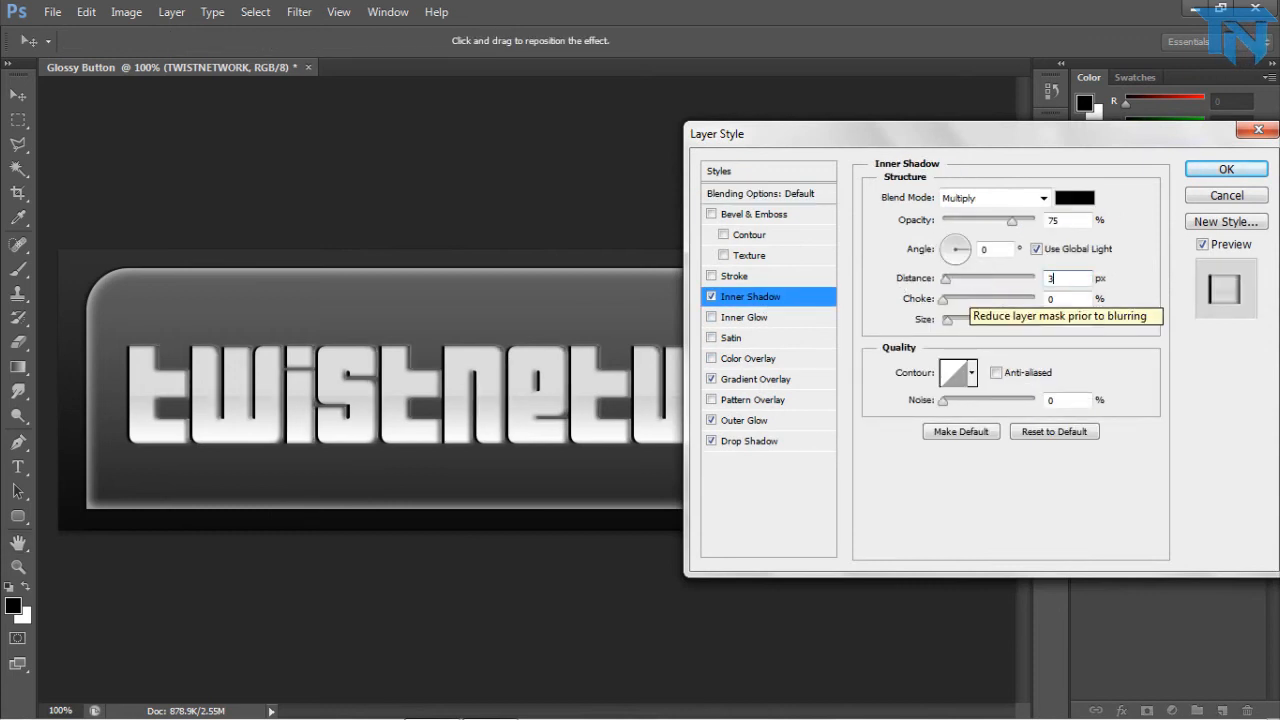
left_click(1050, 320)
type("2")
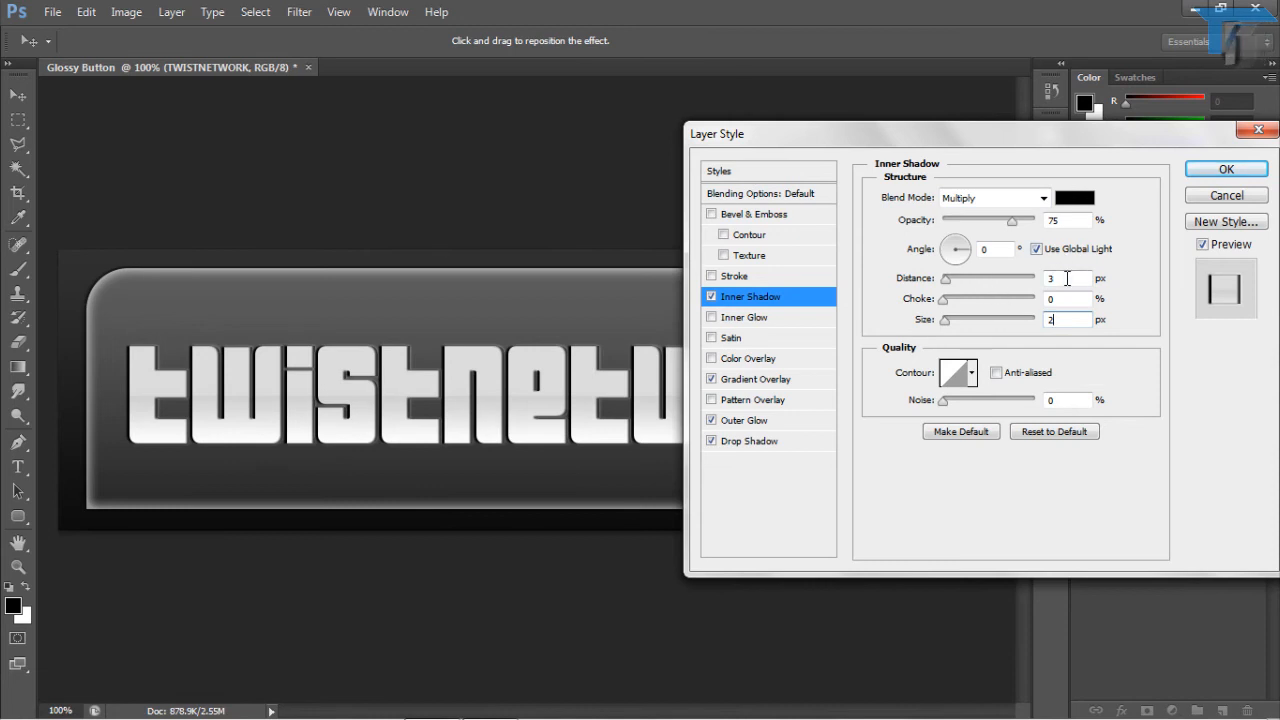
Try several angles for the text Inner Shadow, set the angle to -70° and apply the layer style.
type("90")
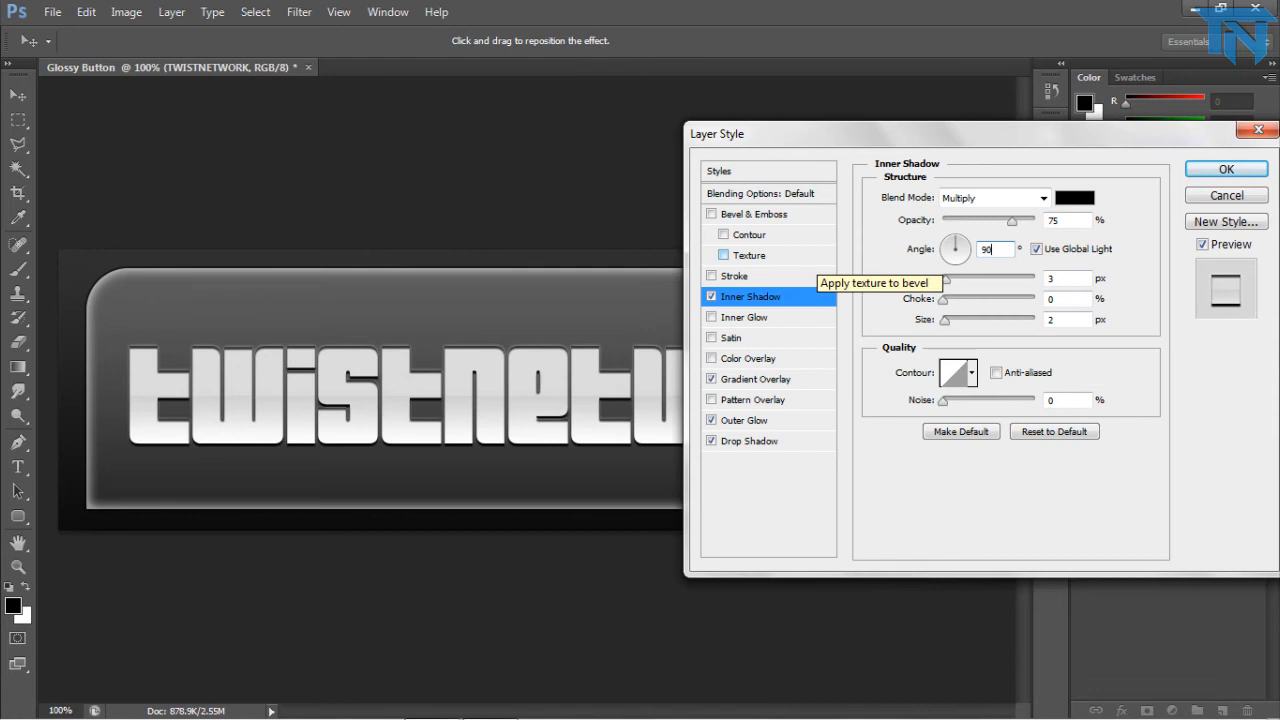
key("BackSpace")
key("BackSpace")
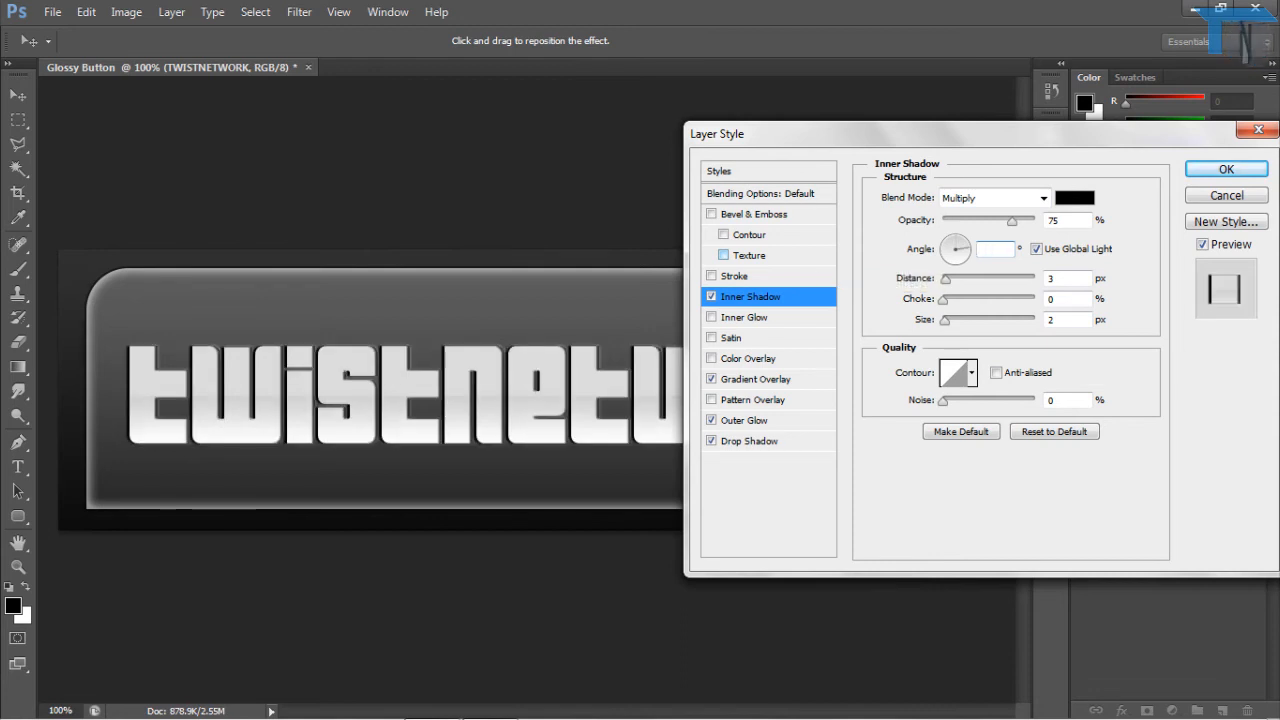
left_click(946, 247)
key("Return")
mouse_move(958, 256)
left_mouse_down()
mouse_move(982, 262)
mouse_move(963, 270)
left_mouse_up()
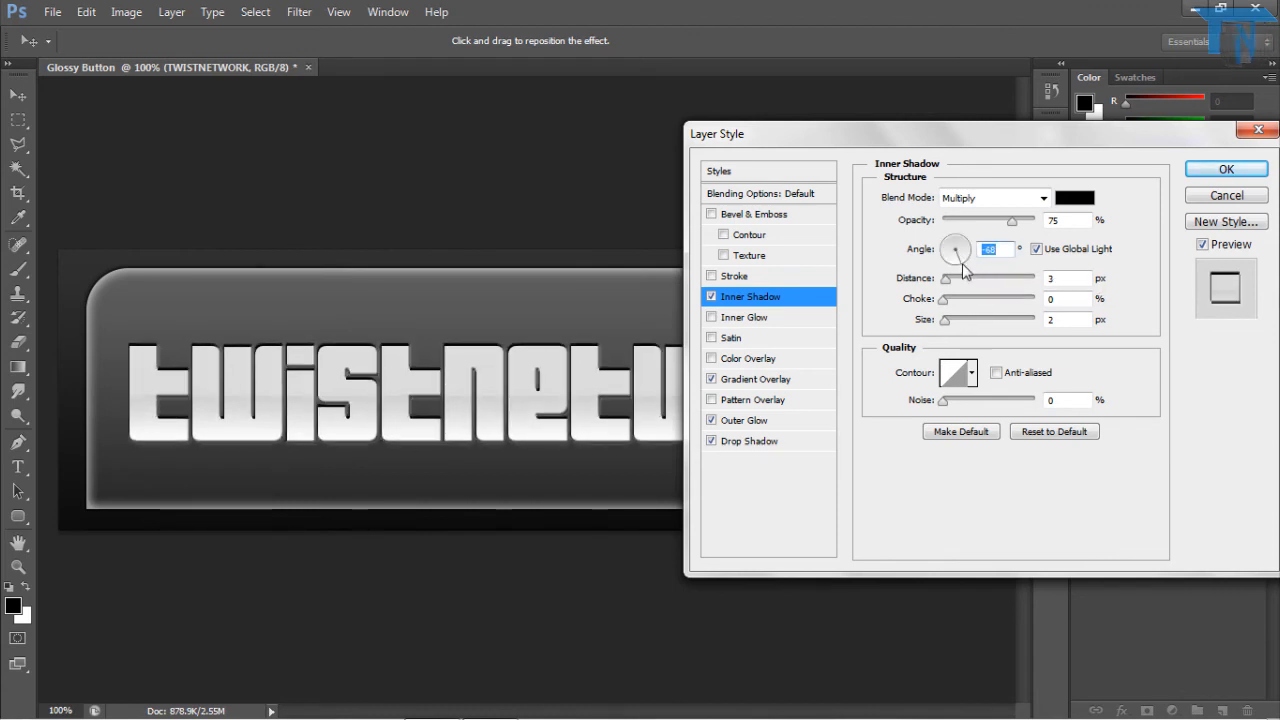
type("-70")
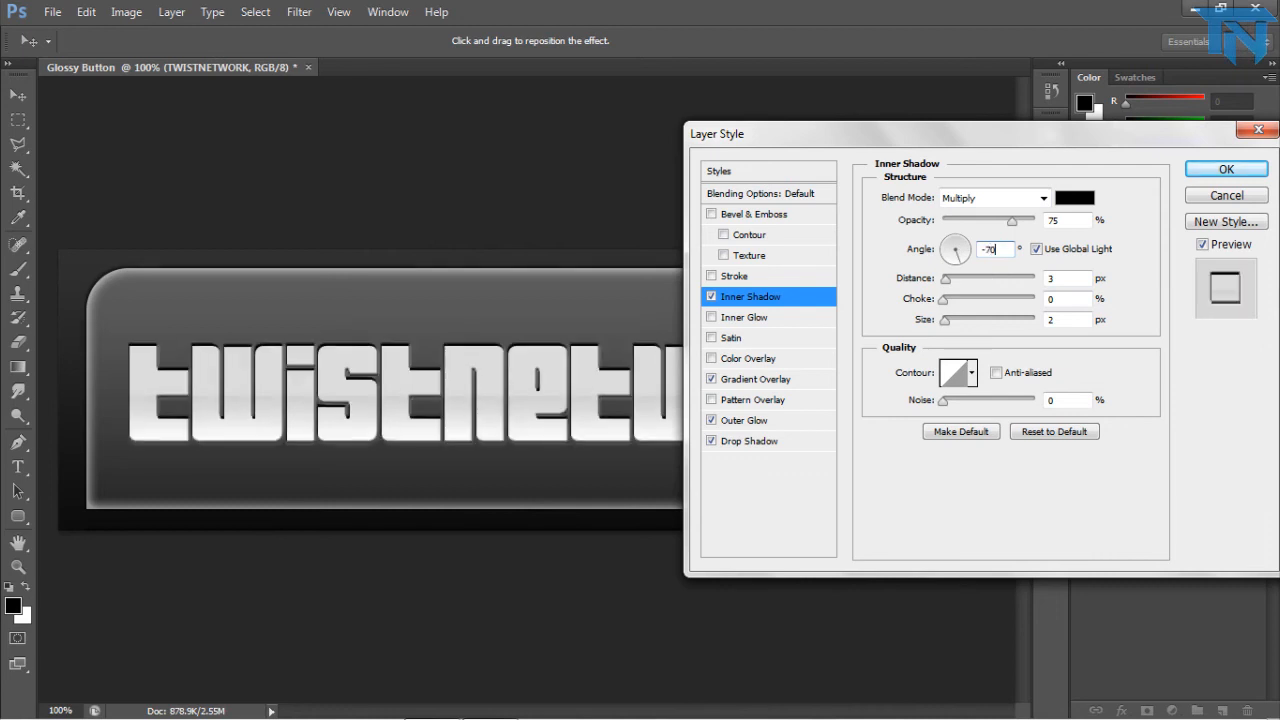
key("Return")
Collapse the TWISTNETWORK layer's effects list and nudge the text about 2 px to the right on the button.
left_click_drag(386, 402, 388, 407)
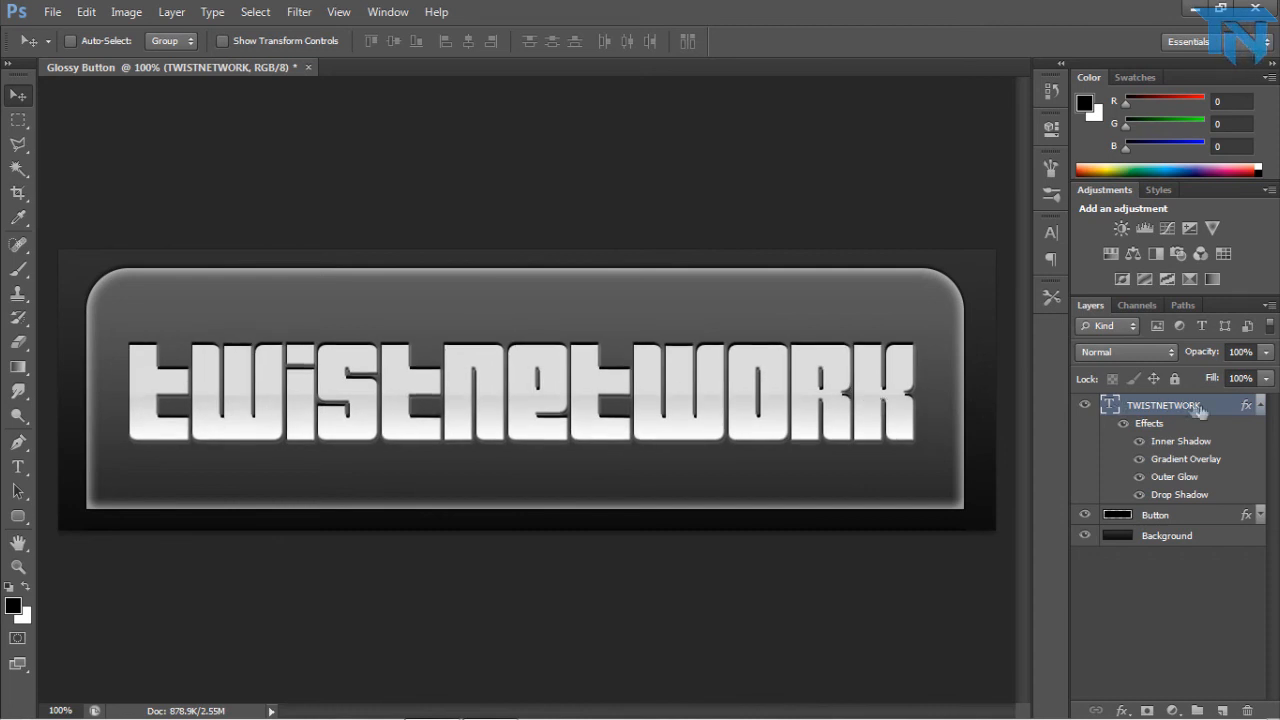
left_click(1259, 404)
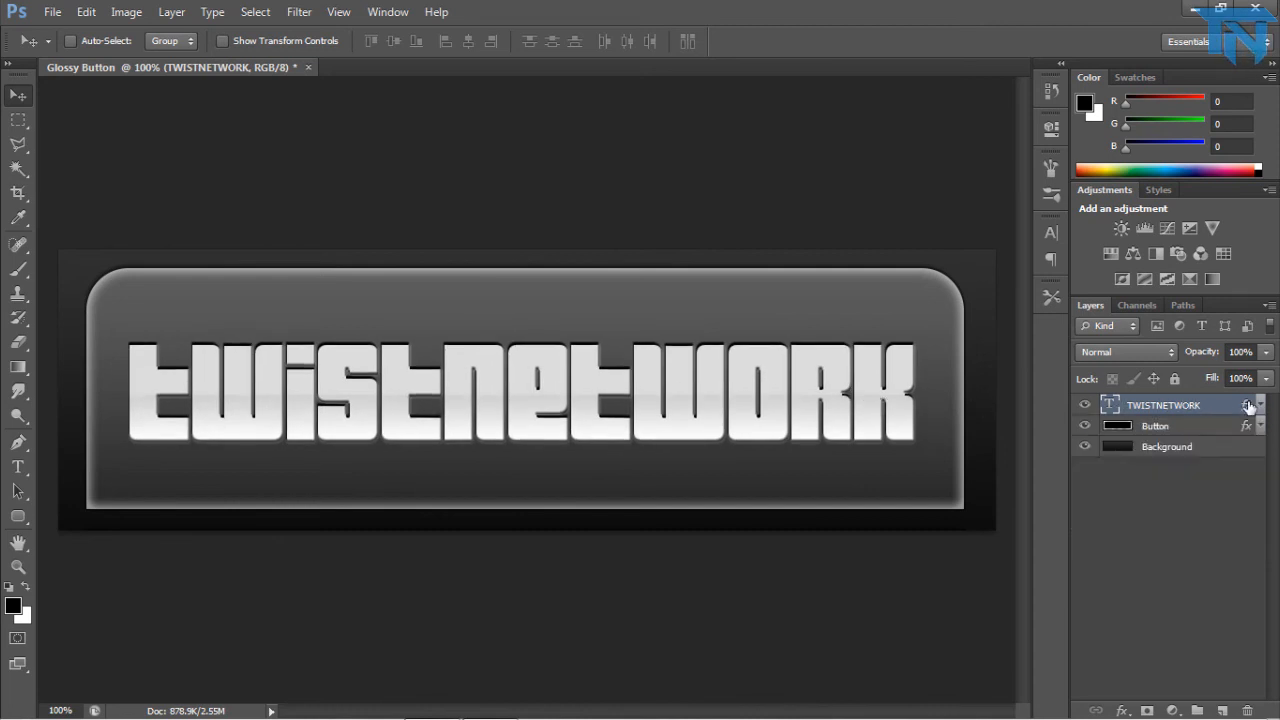
key("Right")
key("Right")
key("Down")
key("Down")
key("Down")
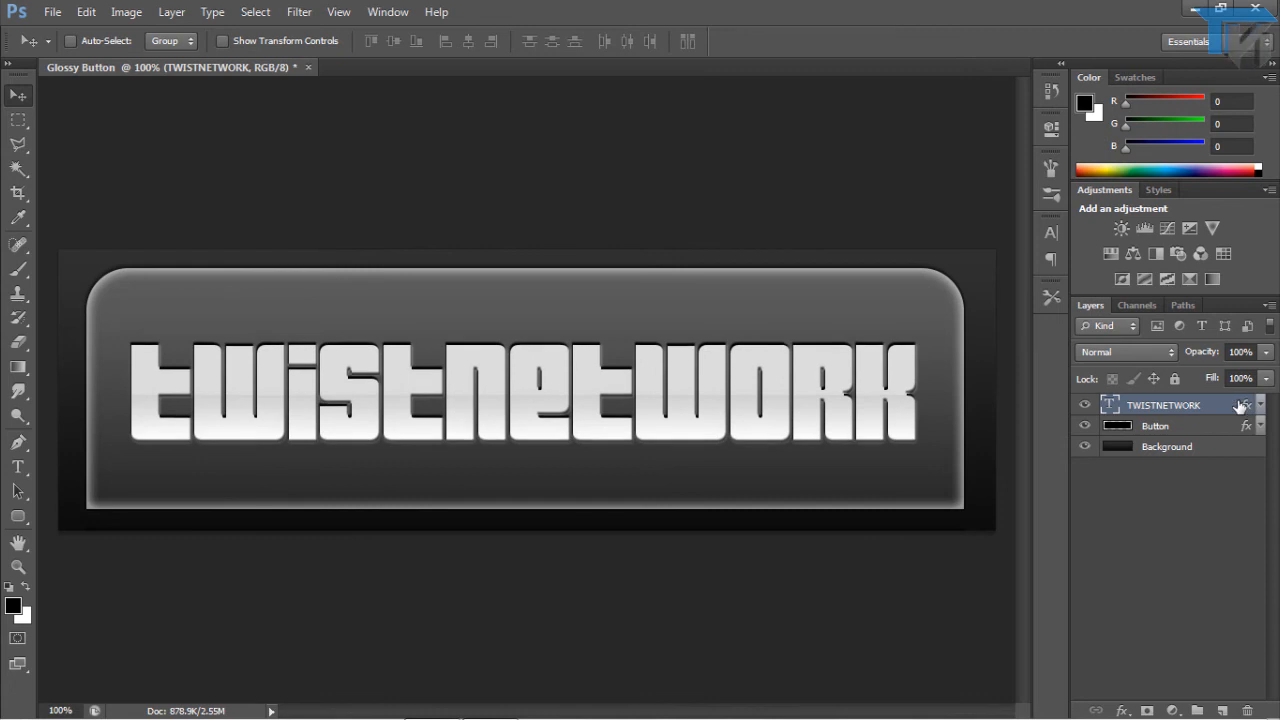
Add a Stroke to the text layer with a size of 1 px and the Outside position.
double_click(1240, 405)
left_click(711, 275)
left_click(806, 271)
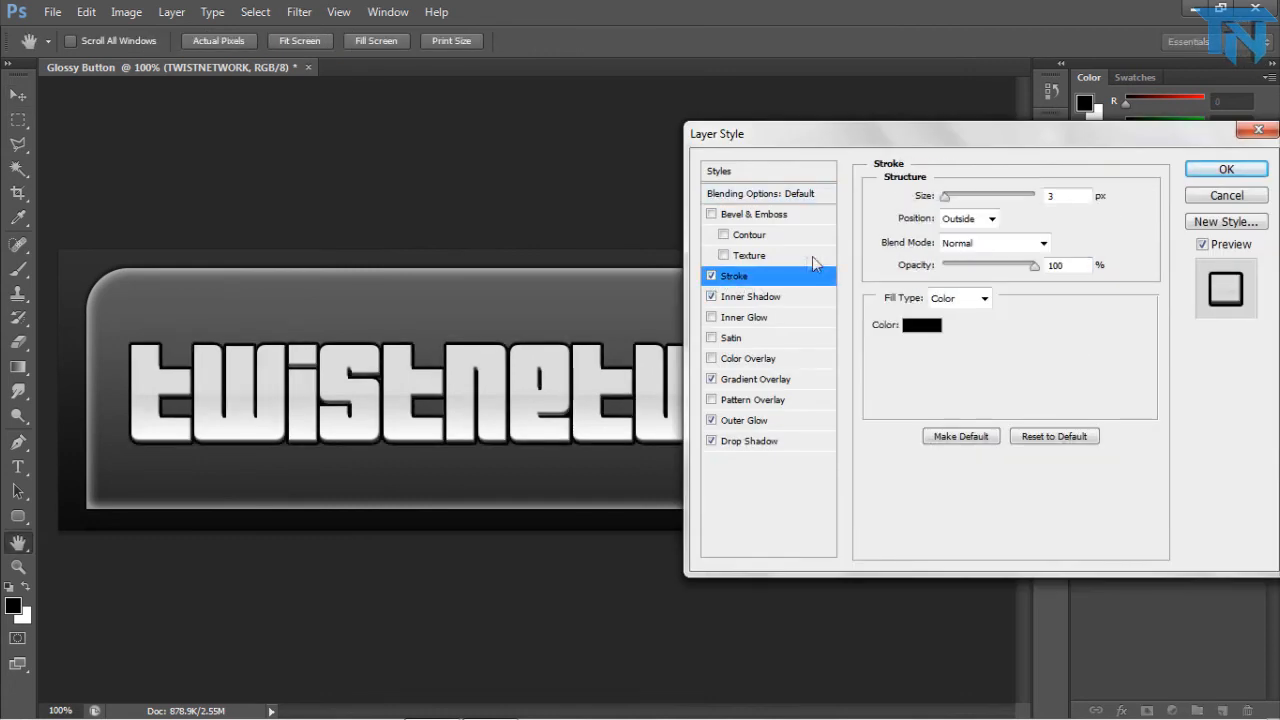
double_click(1062, 196)
type("2")
type("1")
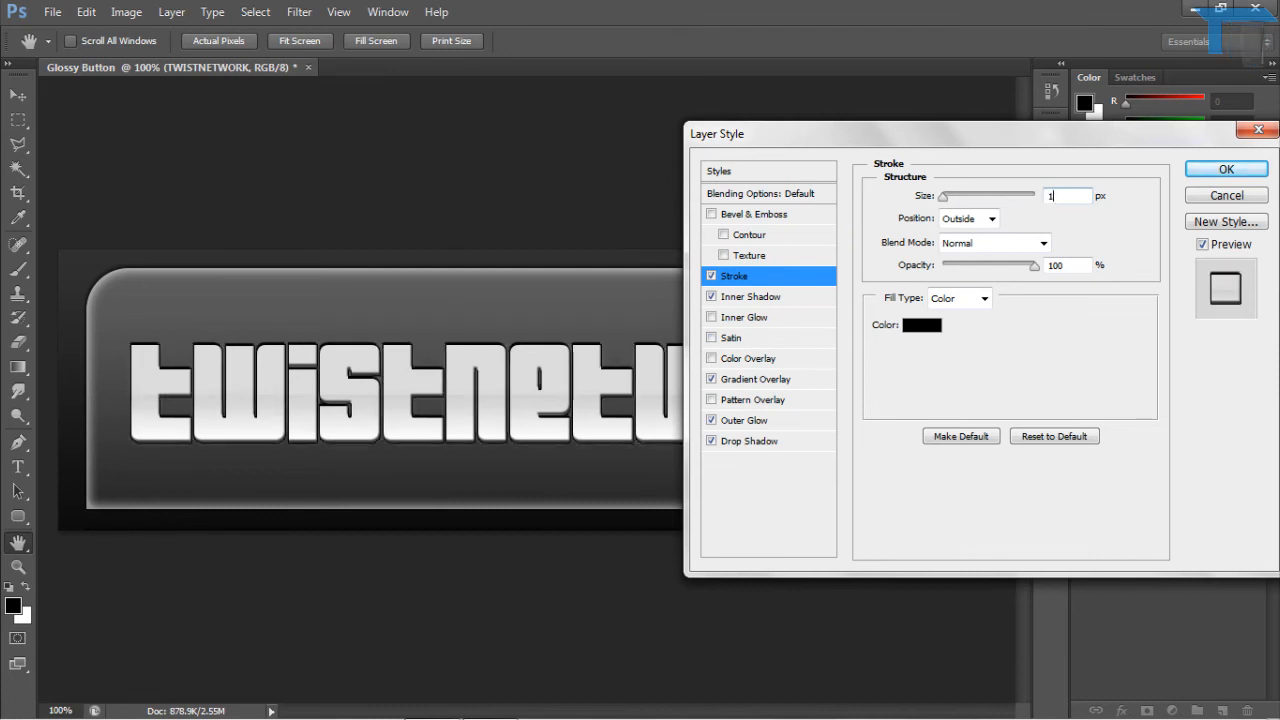
left_click(966, 218)
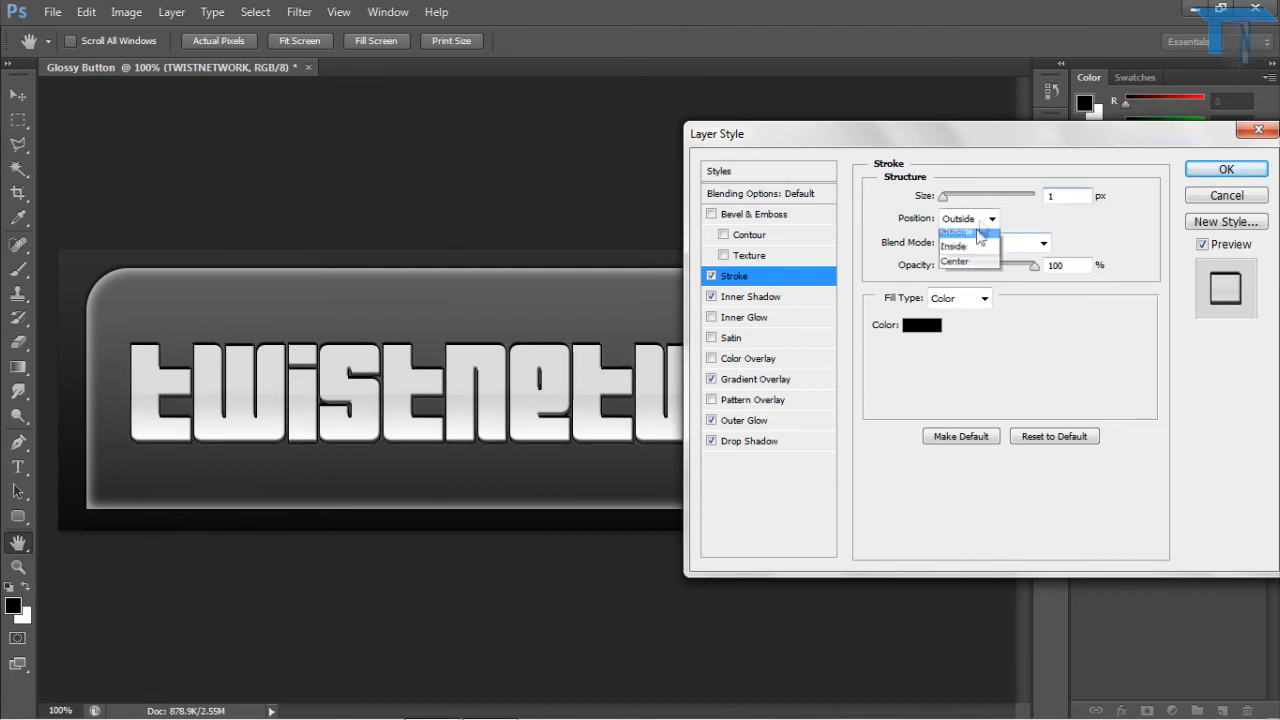
left_click(956, 252)
left_click(968, 220)
left_click(958, 237)
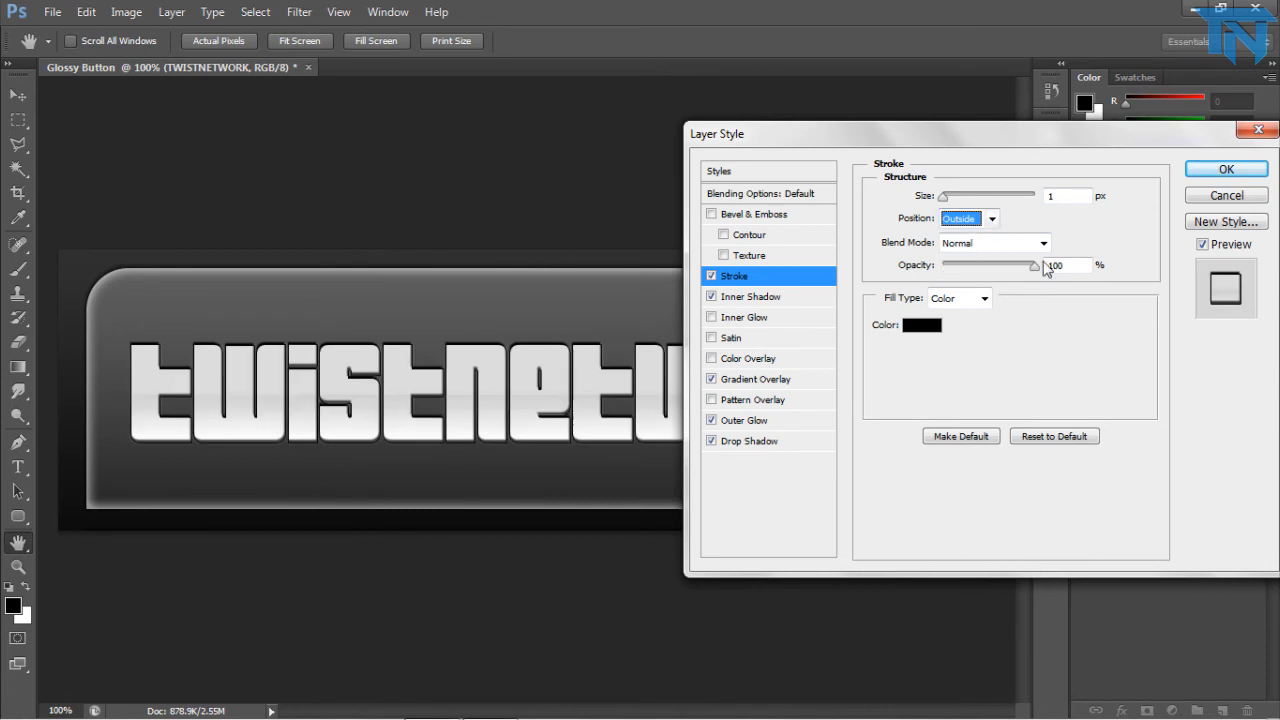
Colour the text Stroke bright blue, set its opacity to 40% and apply the layer style.
left_click(920, 328)
mouse_move(732, 232)
left_mouse_down()
mouse_move(721, 192)
mouse_move(999, 202)
mouse_move(986, 227)
mouse_move(988, 326)
mouse_move(992, 309)
left_mouse_up()
key("Return")
left_click(1074, 268)
type("75")
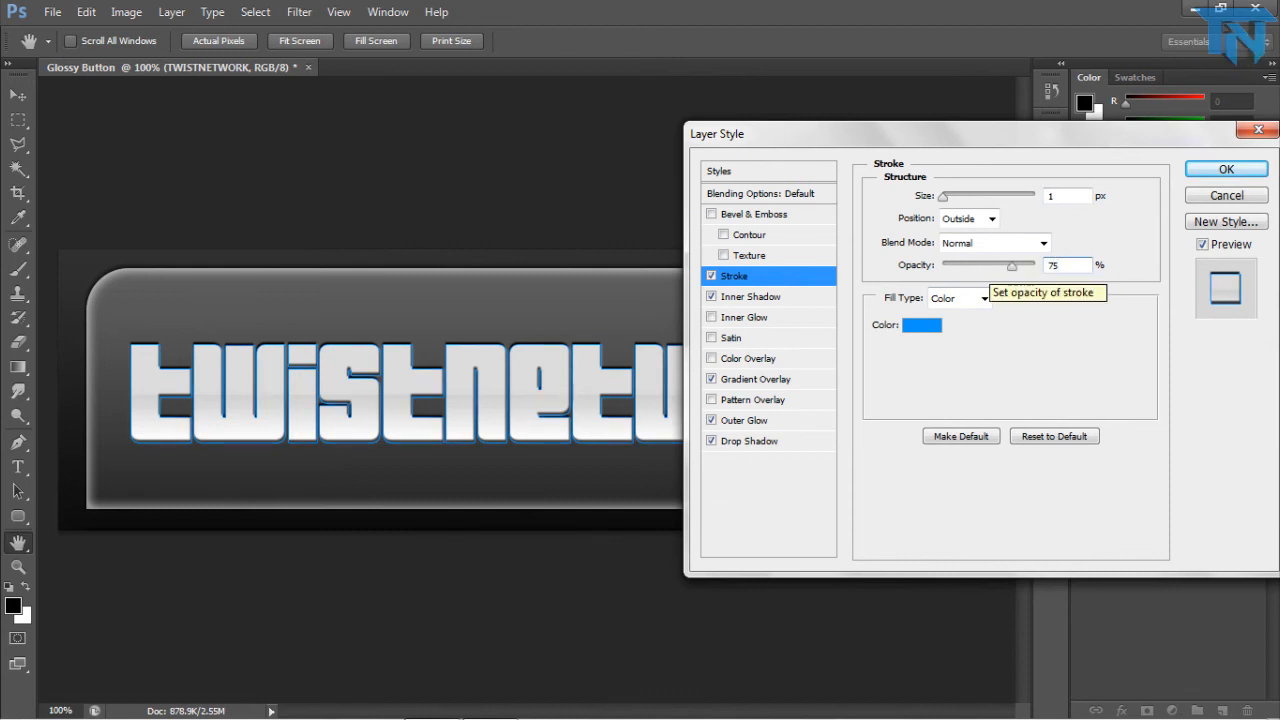
key("BackSpace")
key("BackSpace")
type("40")
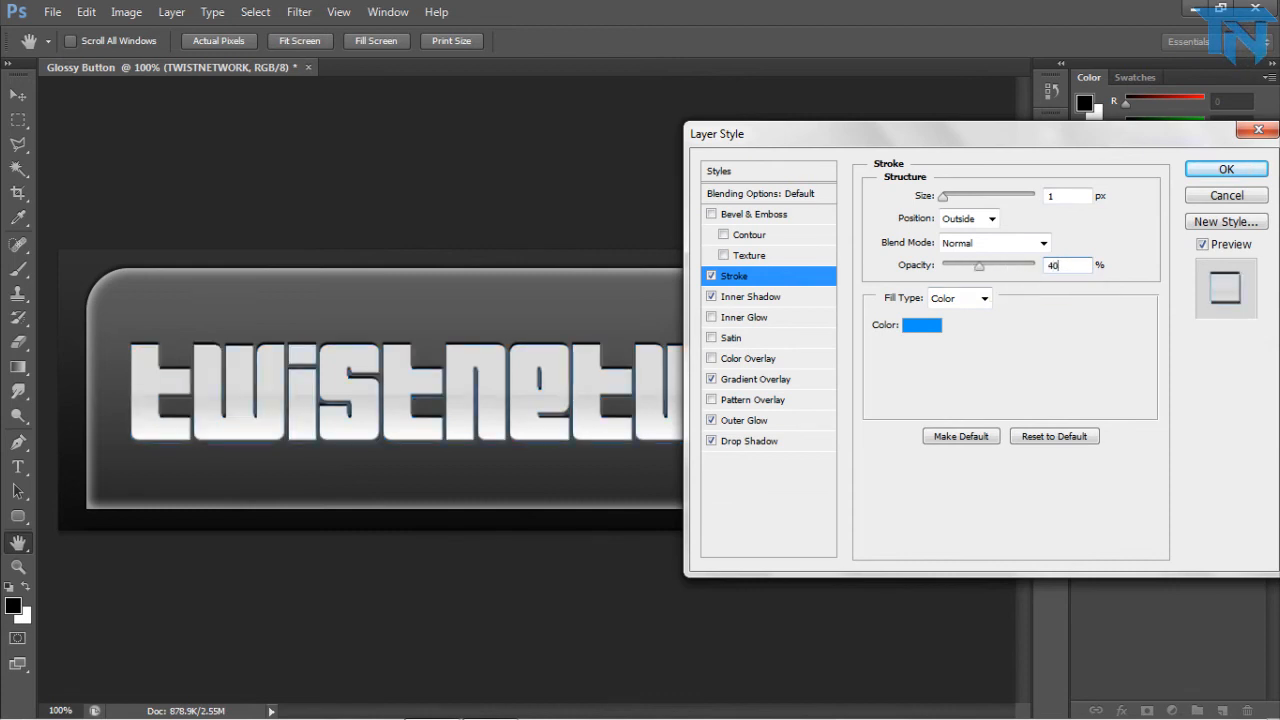
key("Return")
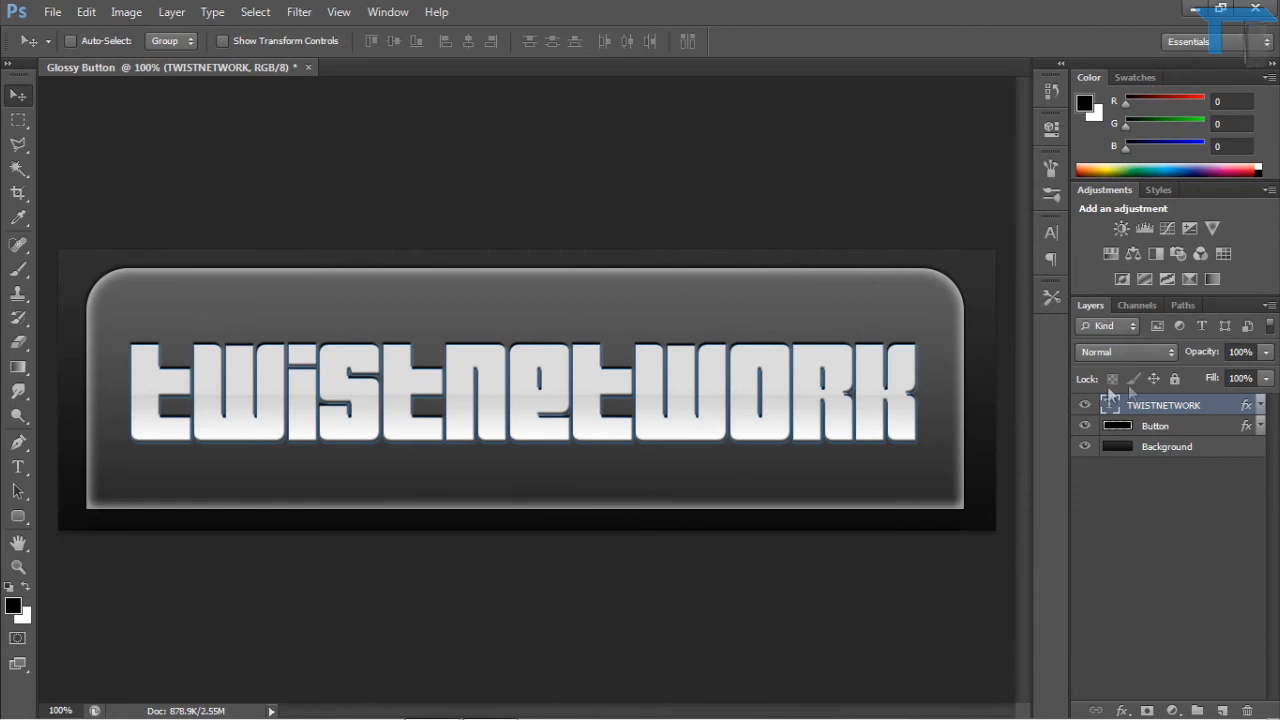
Try a lower opacity and the Inside position for the text Stroke, then restore 40% opacity and the Outside position.
double_click(1228, 413)
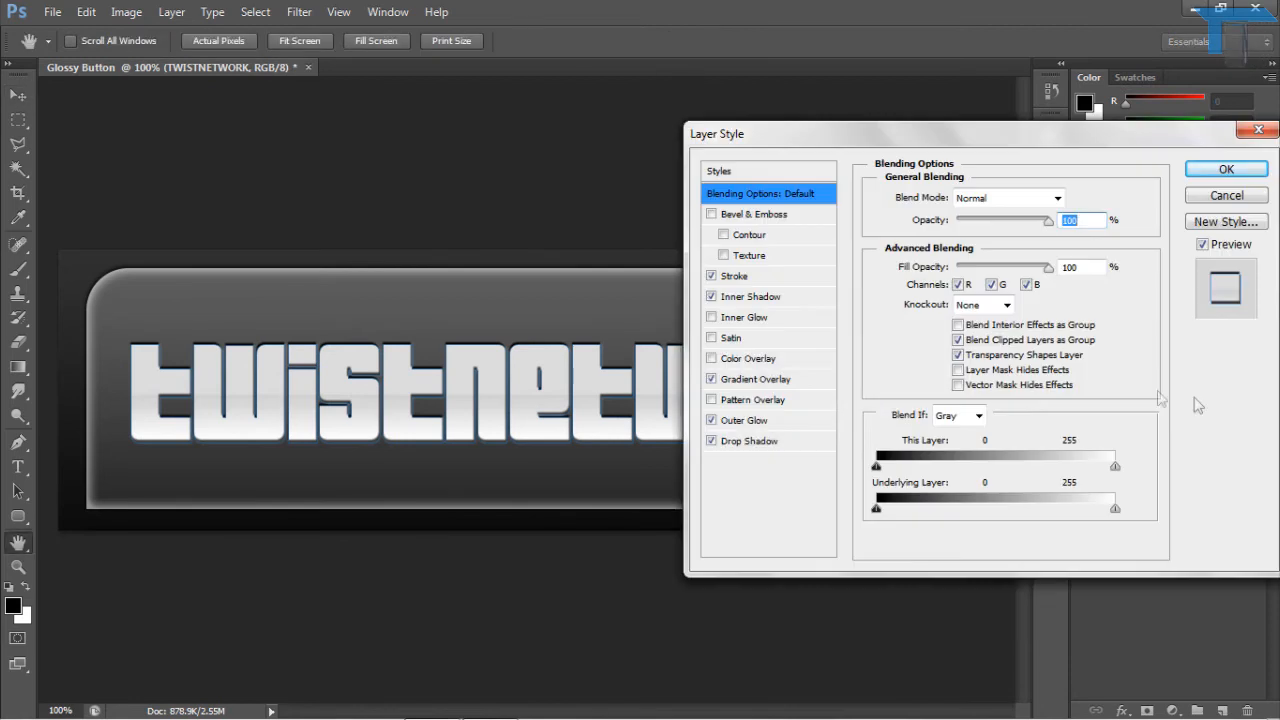
left_click(760, 280)
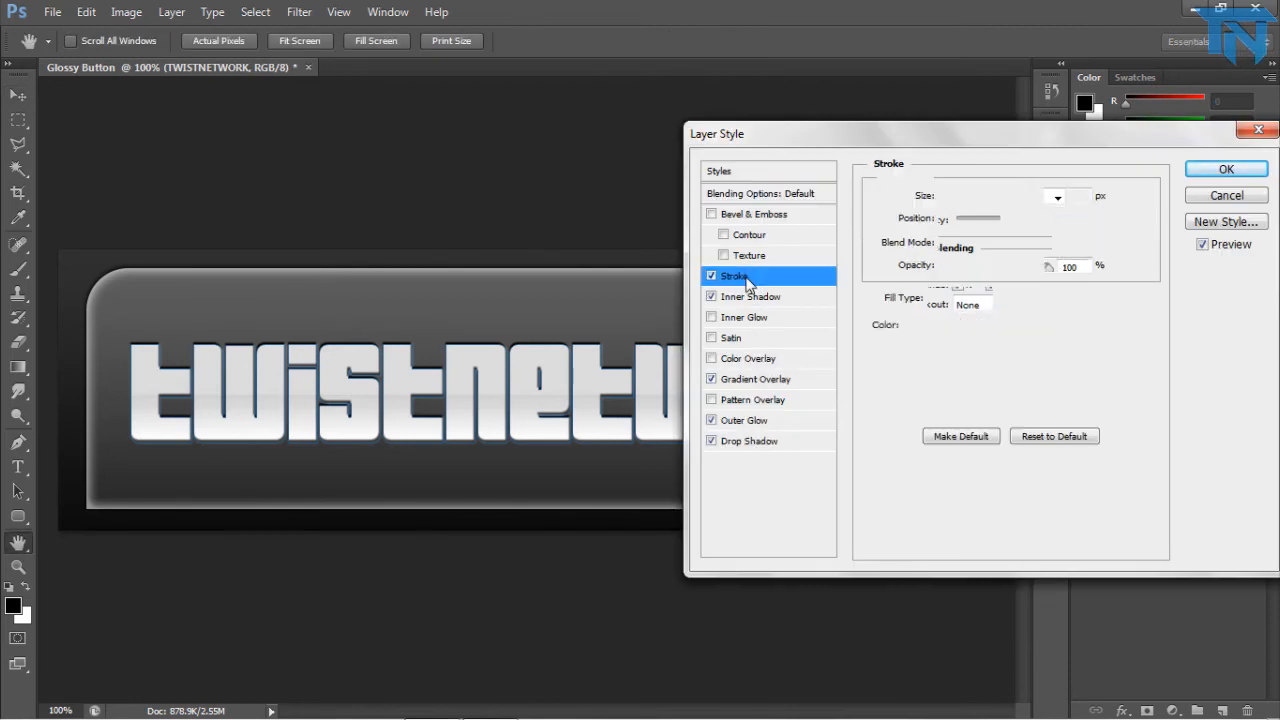
left_click_drag(986, 270, 970, 268)
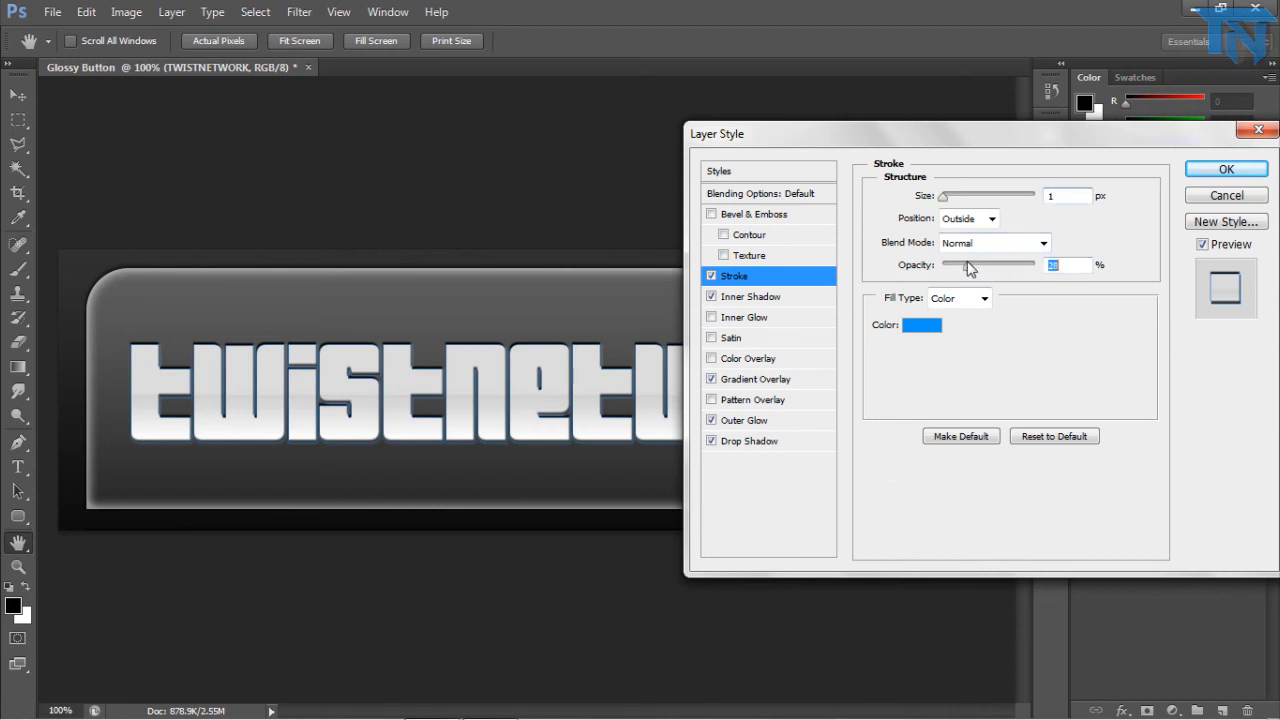
type("40")
left_click(966, 218)
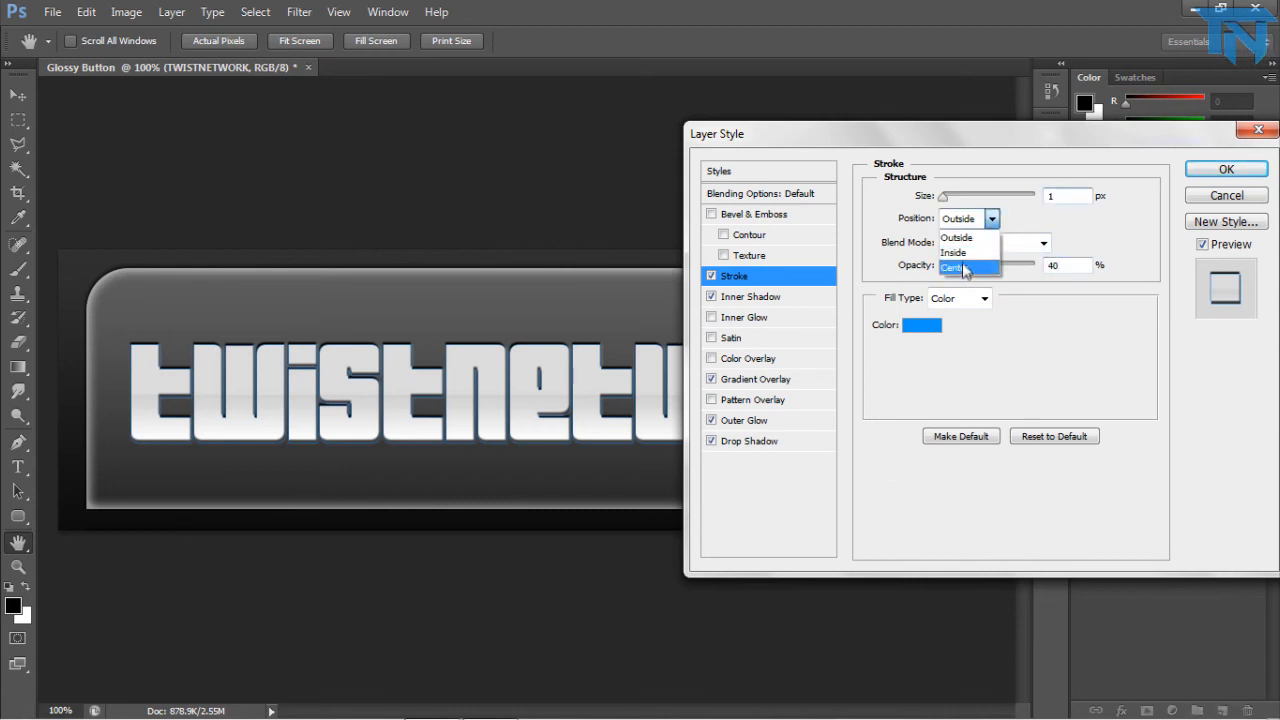
left_click(963, 238)
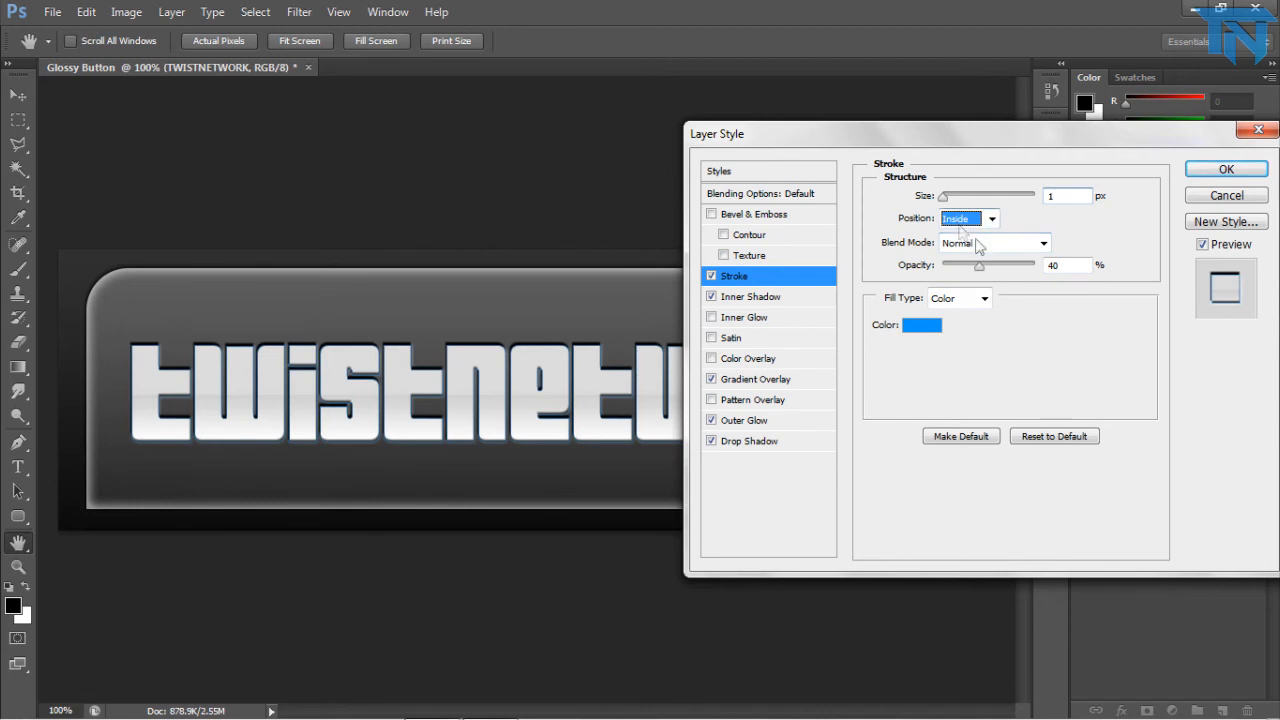
left_click(959, 220)
left_click(959, 237)
key("Return")
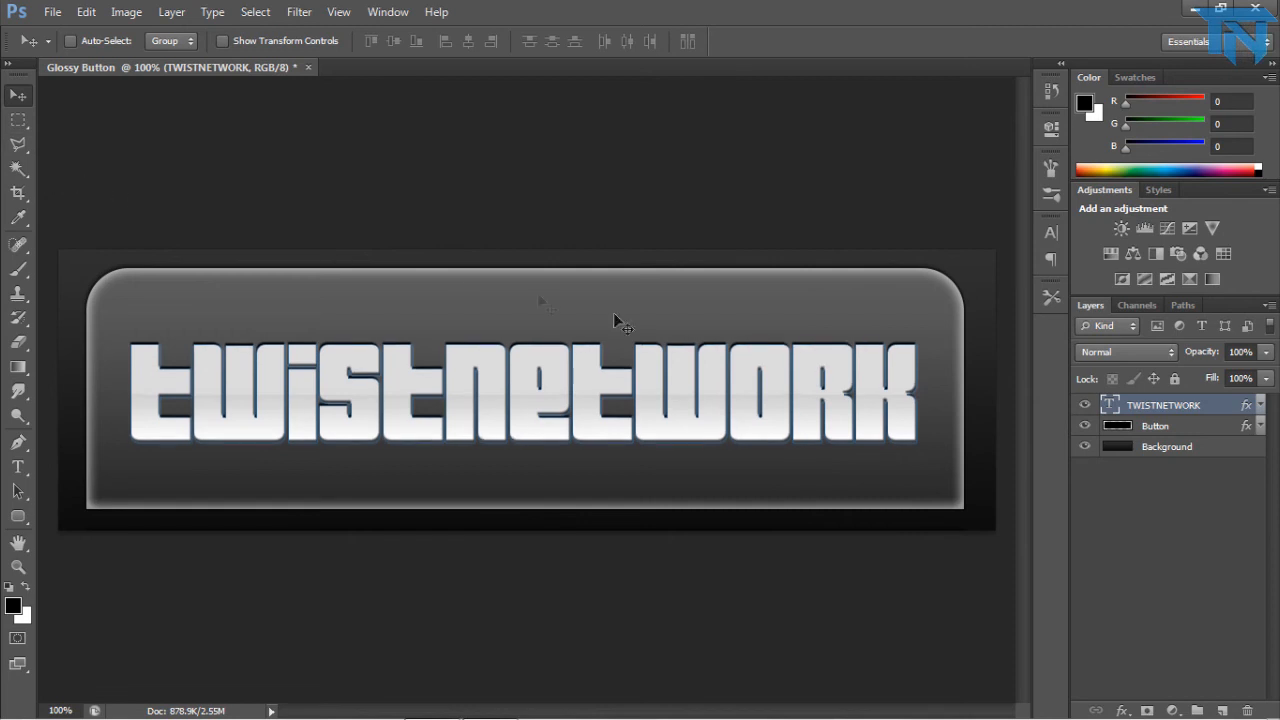
Create a new layer above the TWISTNETWORK text and name it Gloss.
left_click(1222, 709)
double_click(1160, 404)
type("Gloss")
key("Return")
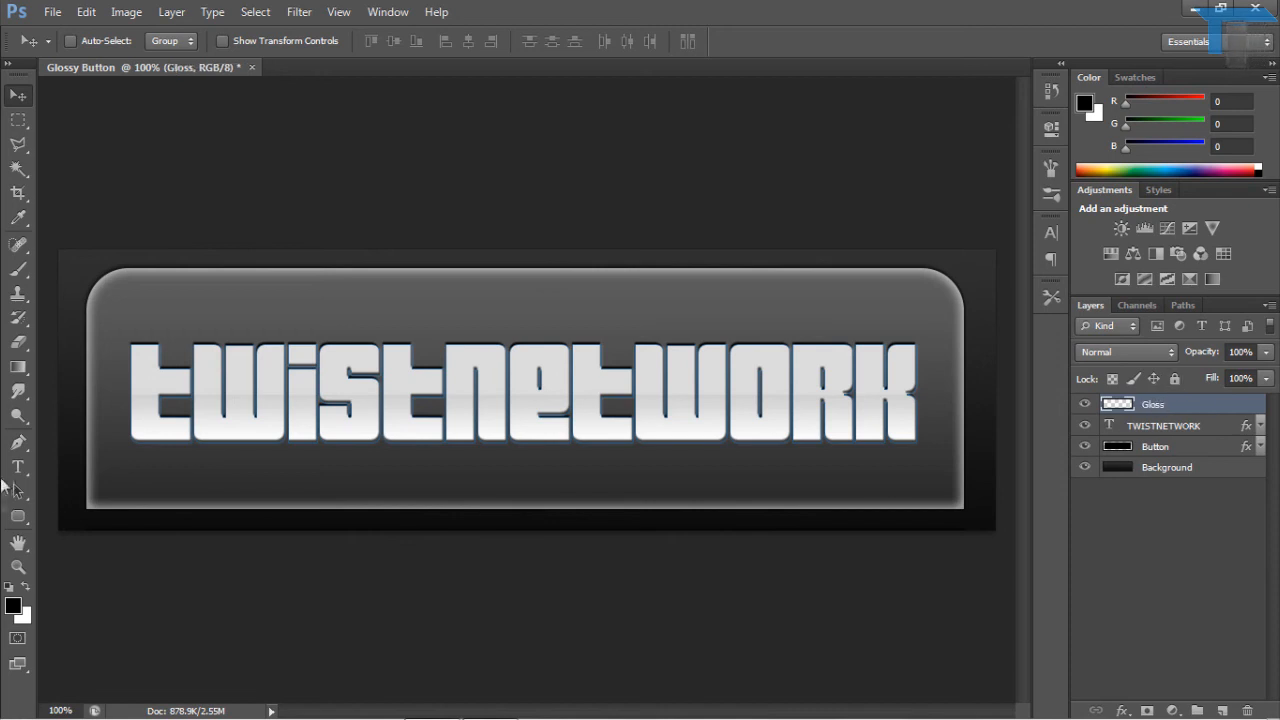
Draw a closed Pen path with a sweeping curve from the canvas's lower-left corner to the button's upper-right part, enclosing the upper-left area.
left_click(16, 443)
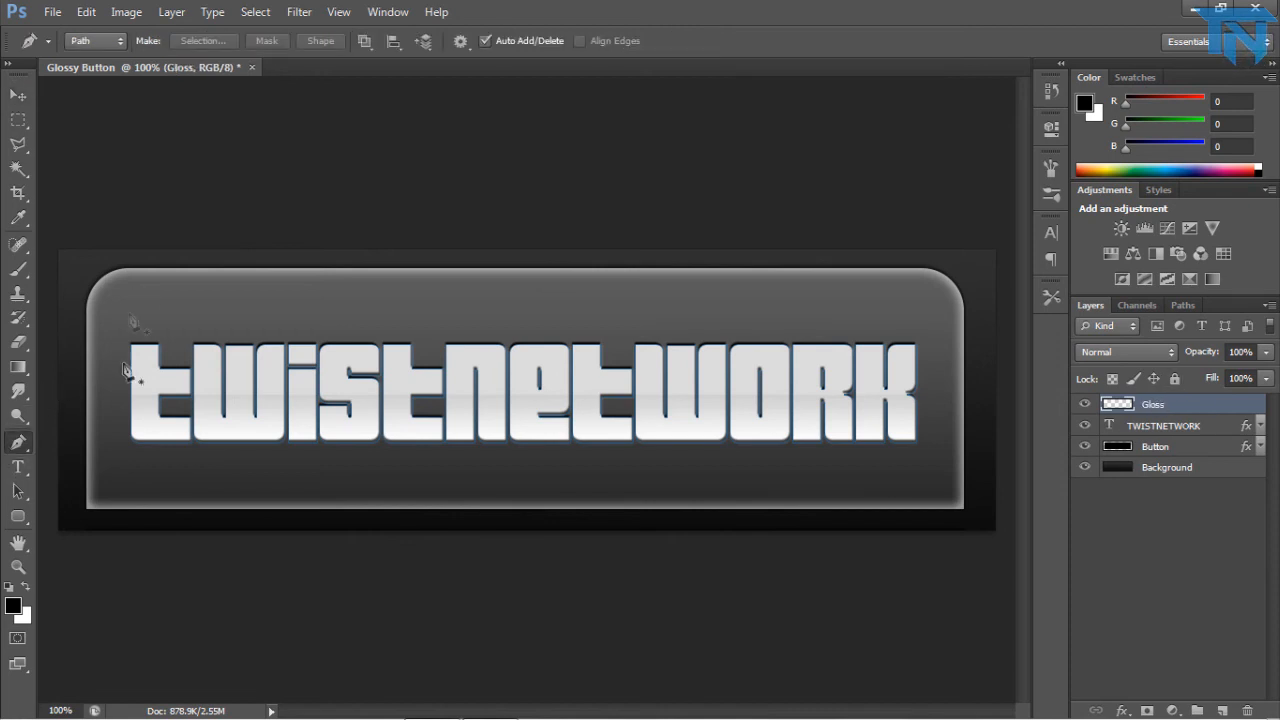
left_click(58, 530)
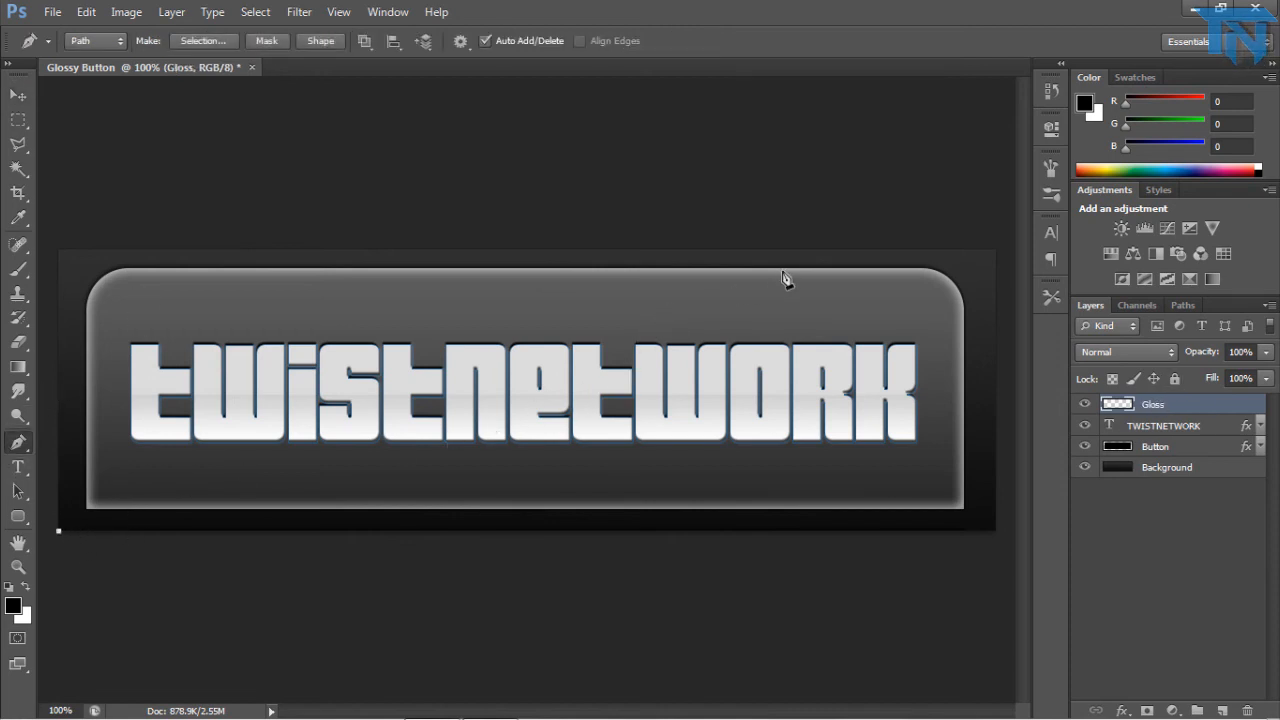
left_click_drag(777, 257, 910, 60)
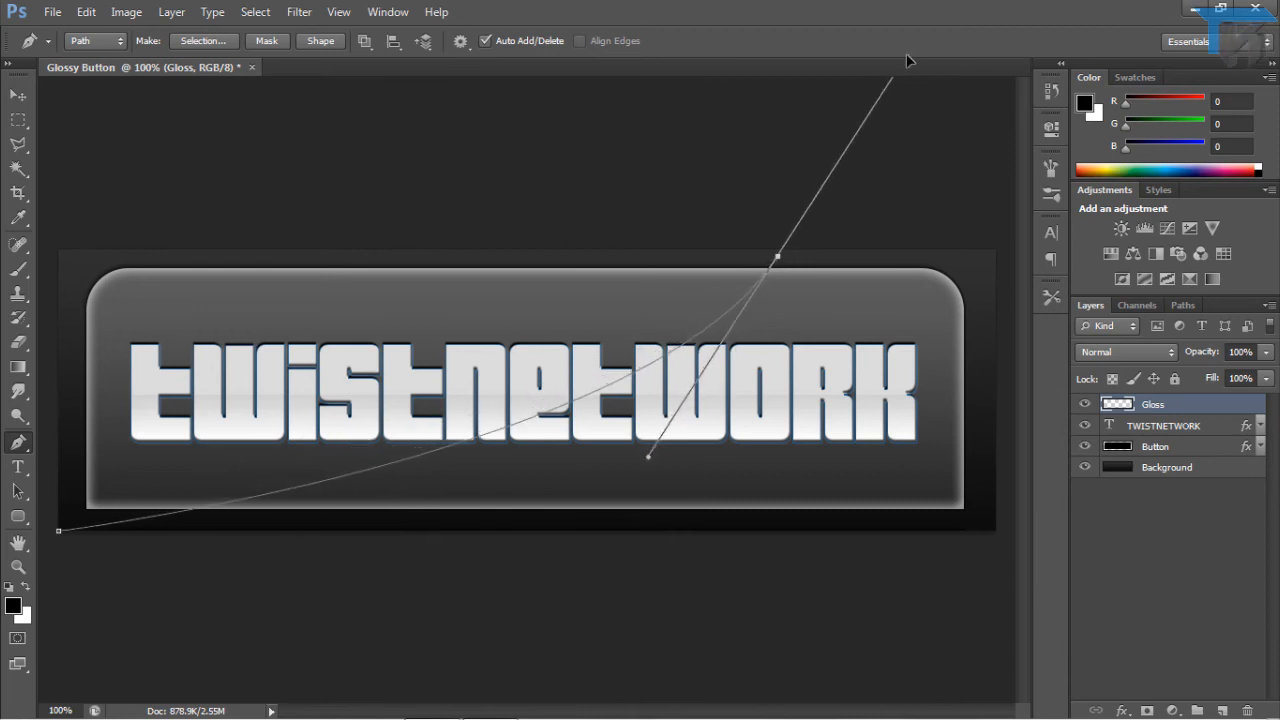
left_click(165, 265)
left_click(78, 246)
left_click(59, 331)
left_click_drag(40, 428, 46, 475)
left_click(58, 530)
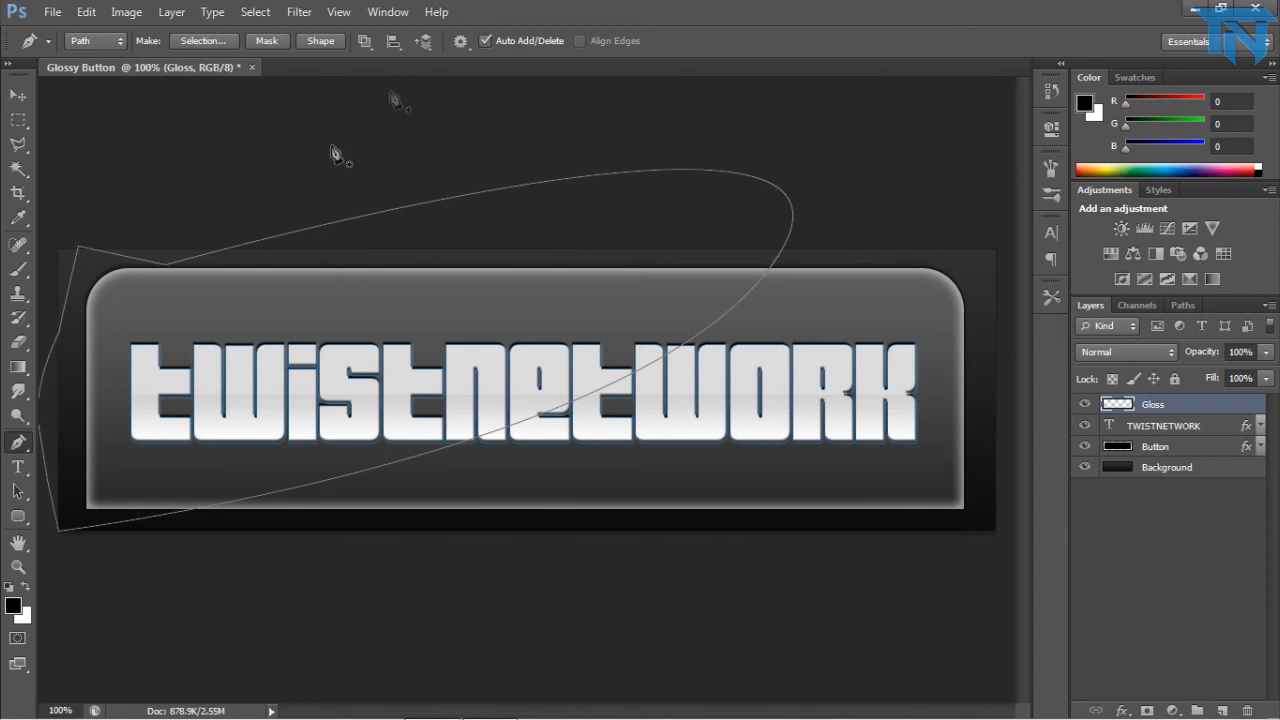
Make white the foreground colour, try filling the Gloss layer with it, and undo the fill.
left_click(24, 588)
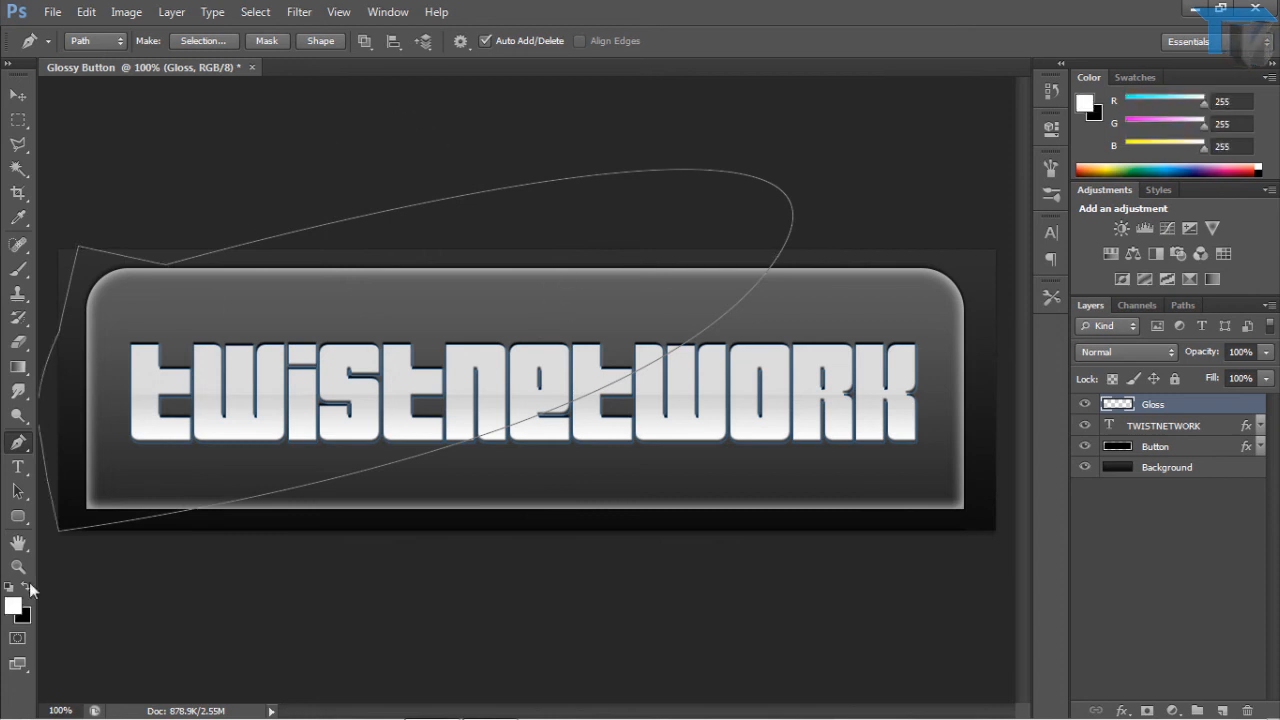
key("alt+BackSpace")
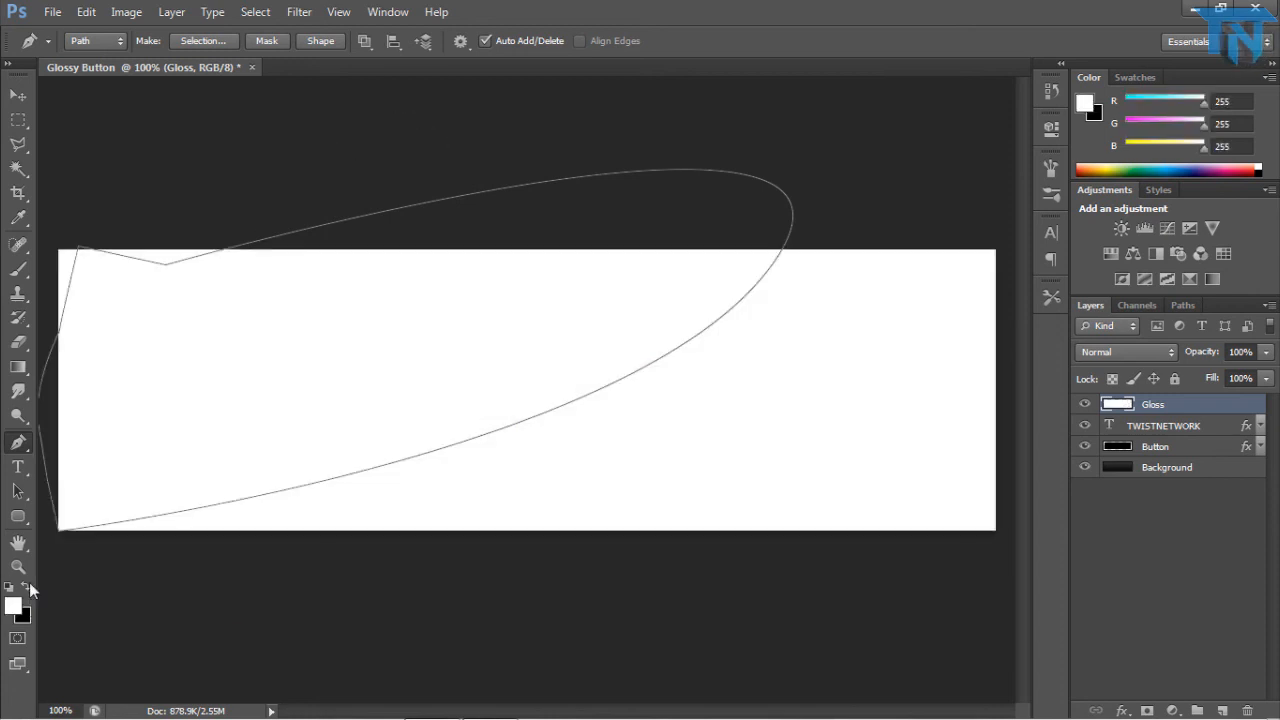
key("ctrl+z")
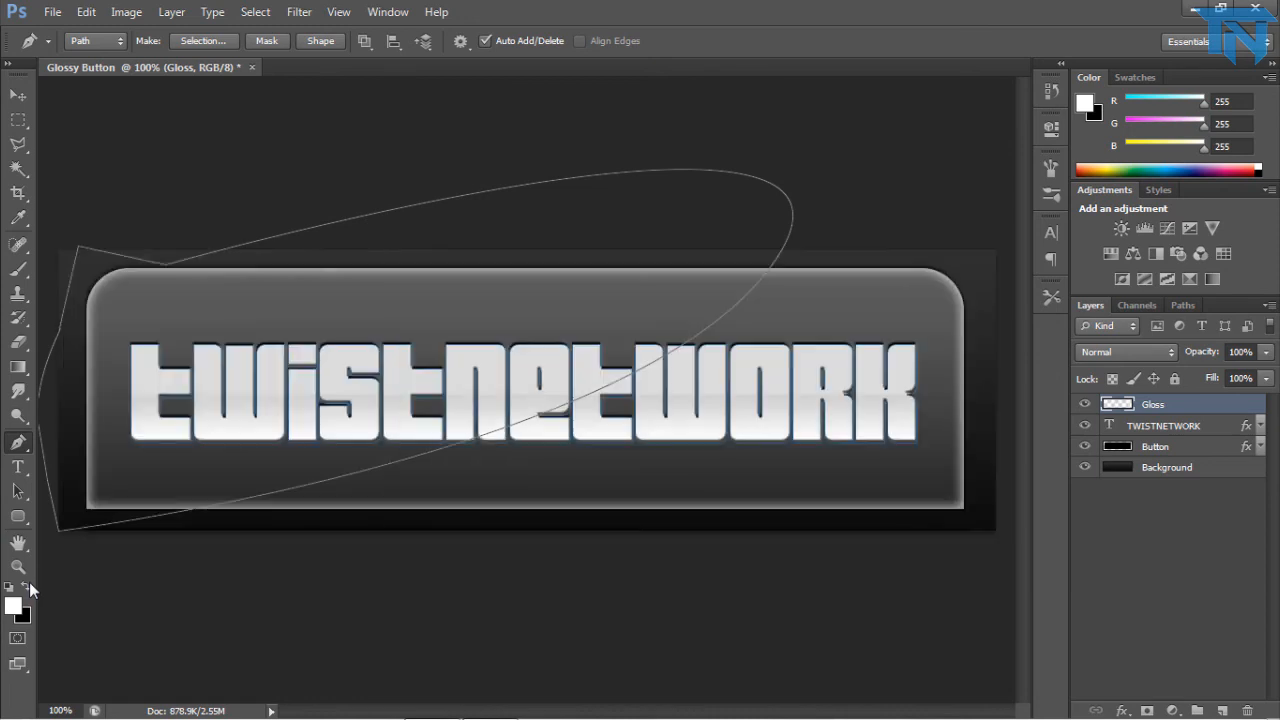
Convert the gloss path into a selection, fill it with white on the Gloss layer, and deselect.
right_click(363, 278)
left_click(436, 366)
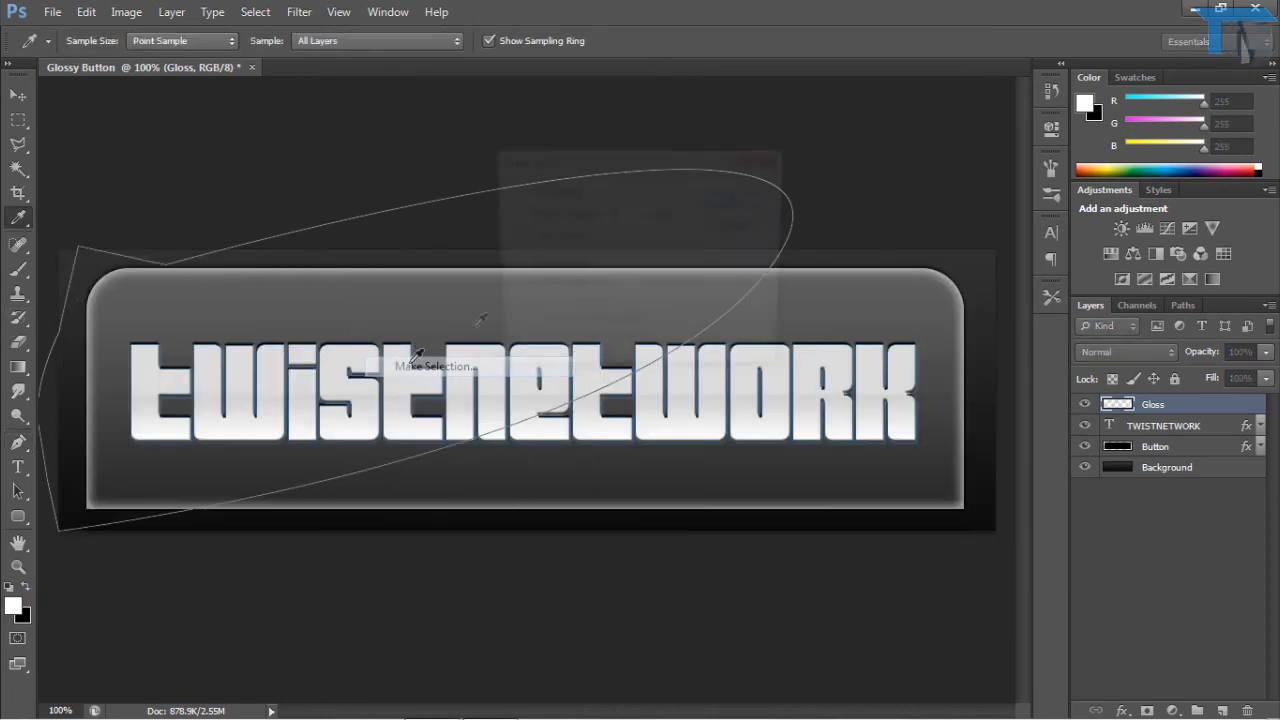
key("Return")
key("alt+BackSpace")
key("ctrl+d")
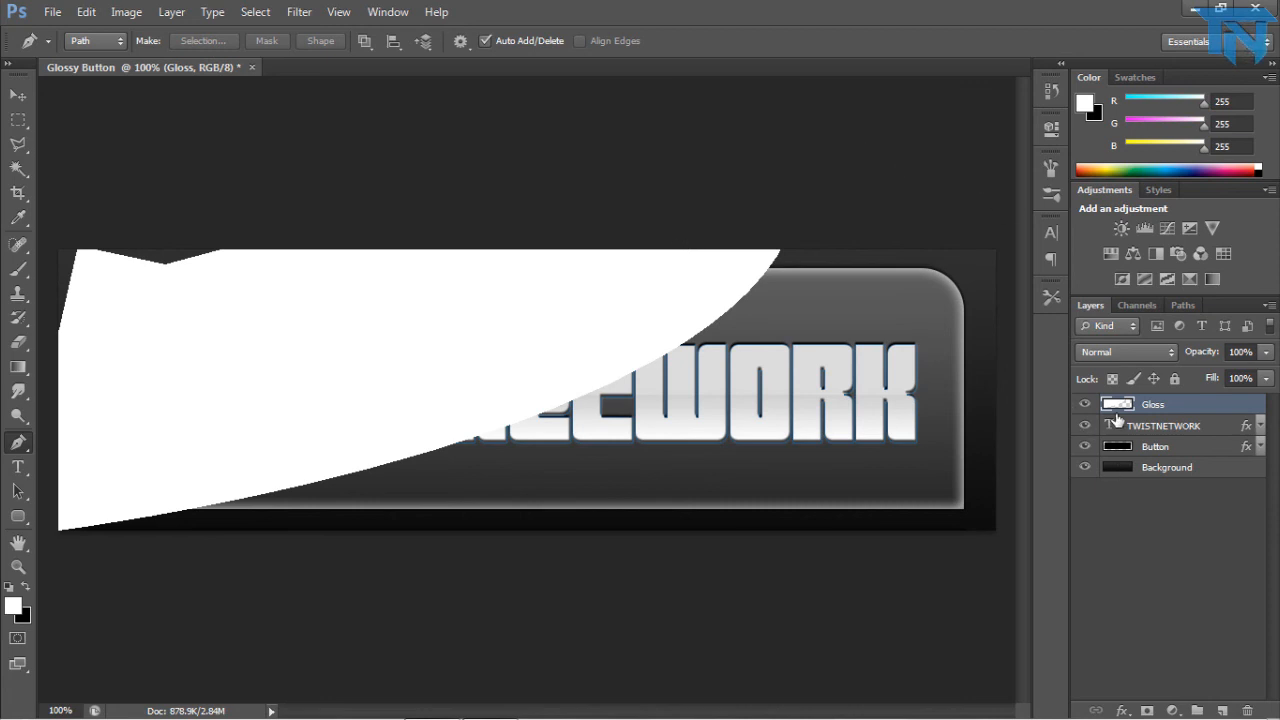
Trim the white gloss to the button's shape by deleting everything outside the Button layer's outline, and deselect.
left_click(1115, 452, "ctrl")
key("ctrl+shift+i")
key("Delete")
key("ctrl+d")
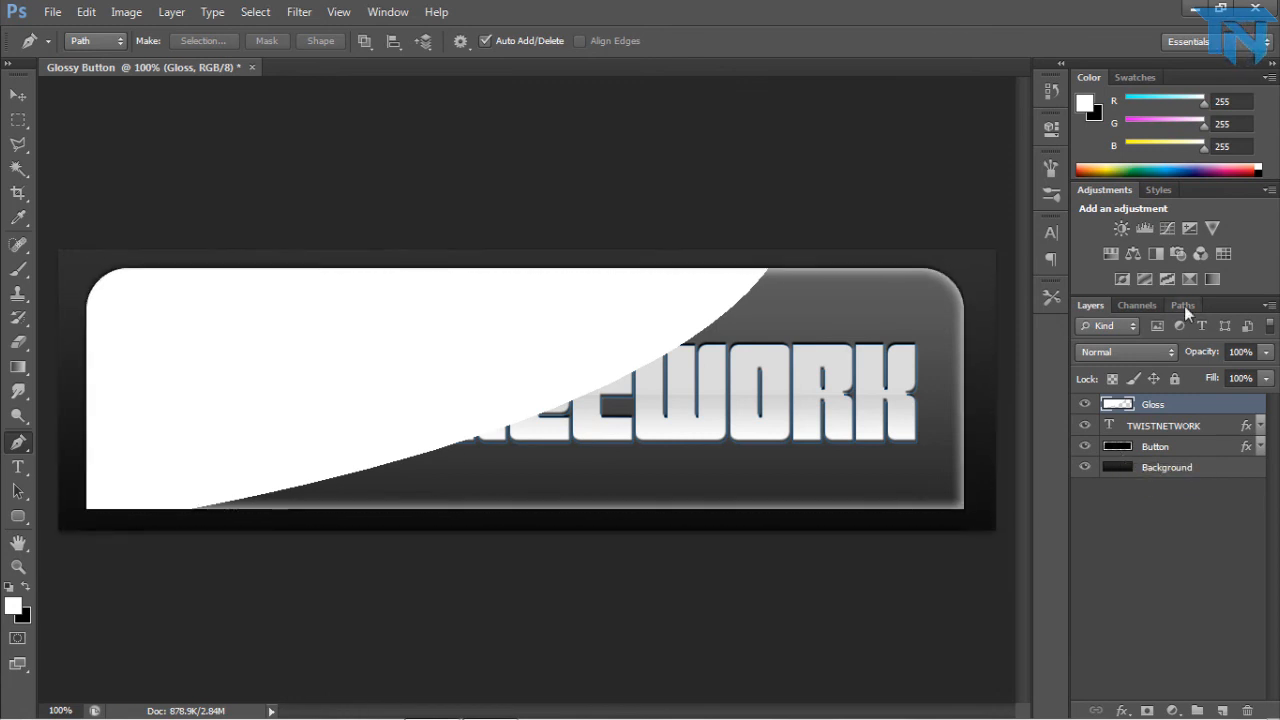
Try opacities such as 40% and 20% on the Gloss layer, and settle on 10%.
left_click(1253, 351)
type("40")
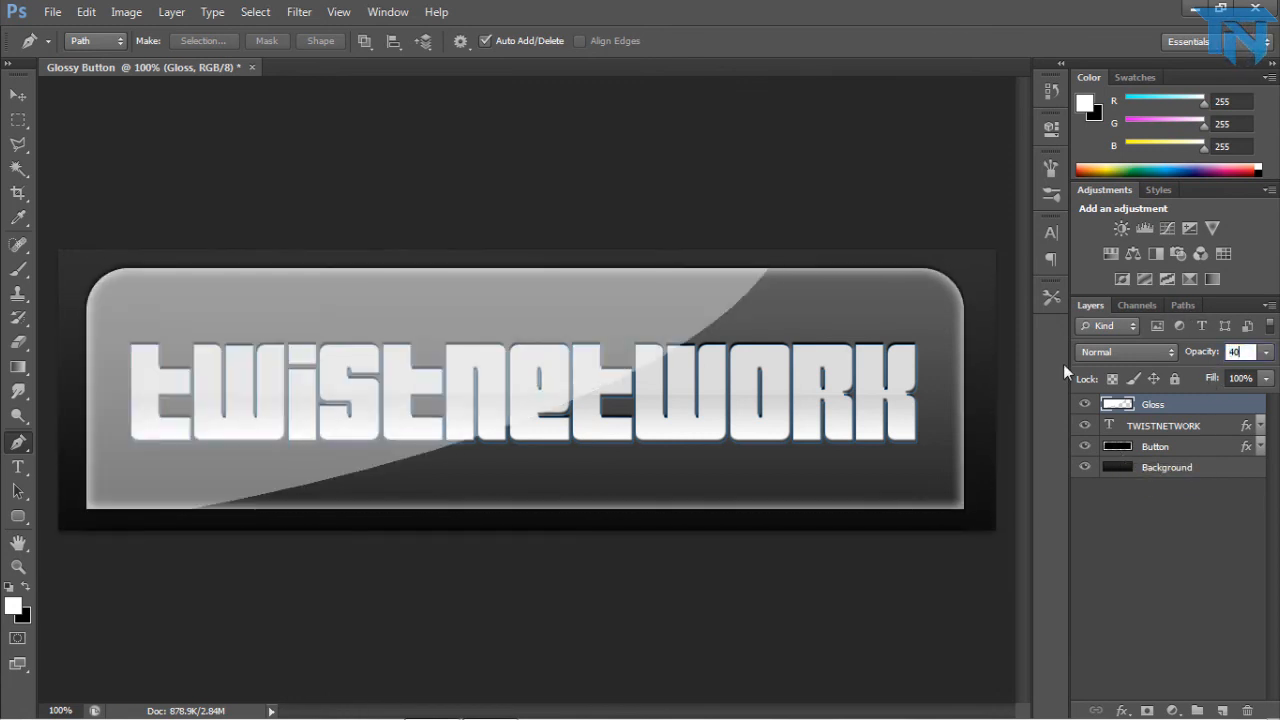
key("BackSpace")
key("BackSpace")
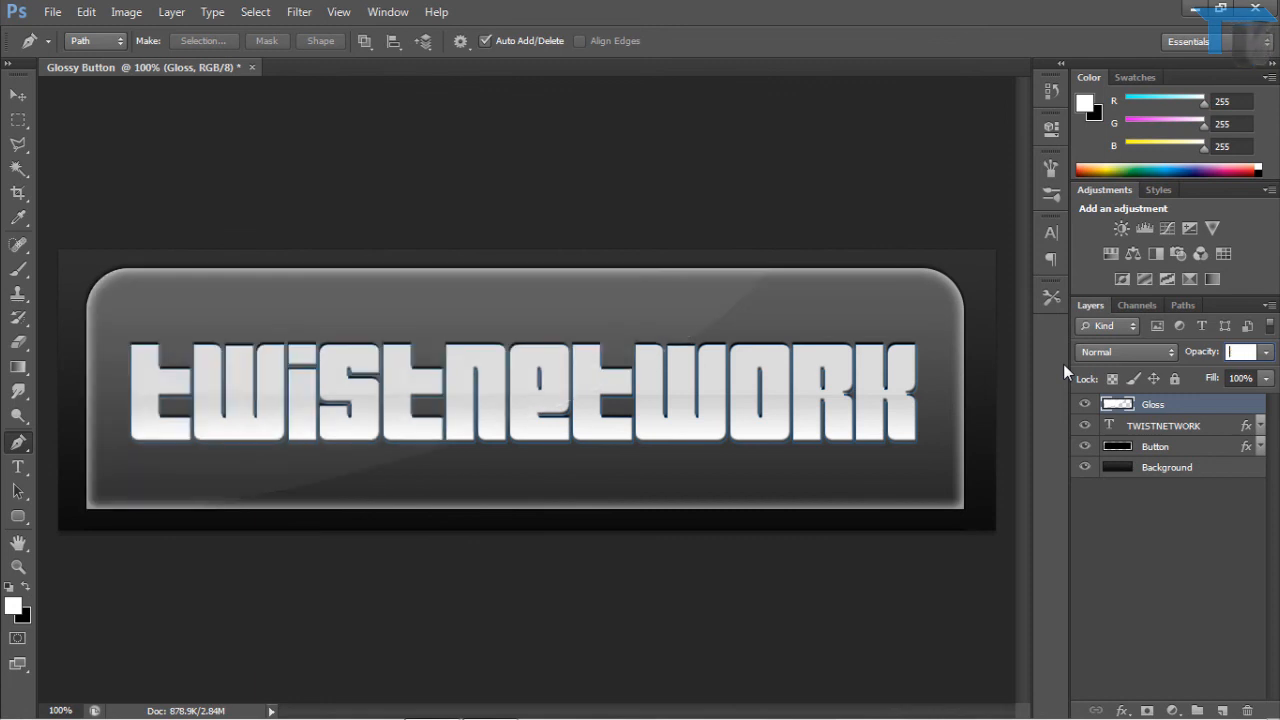
type("32")
key("BackSpace")
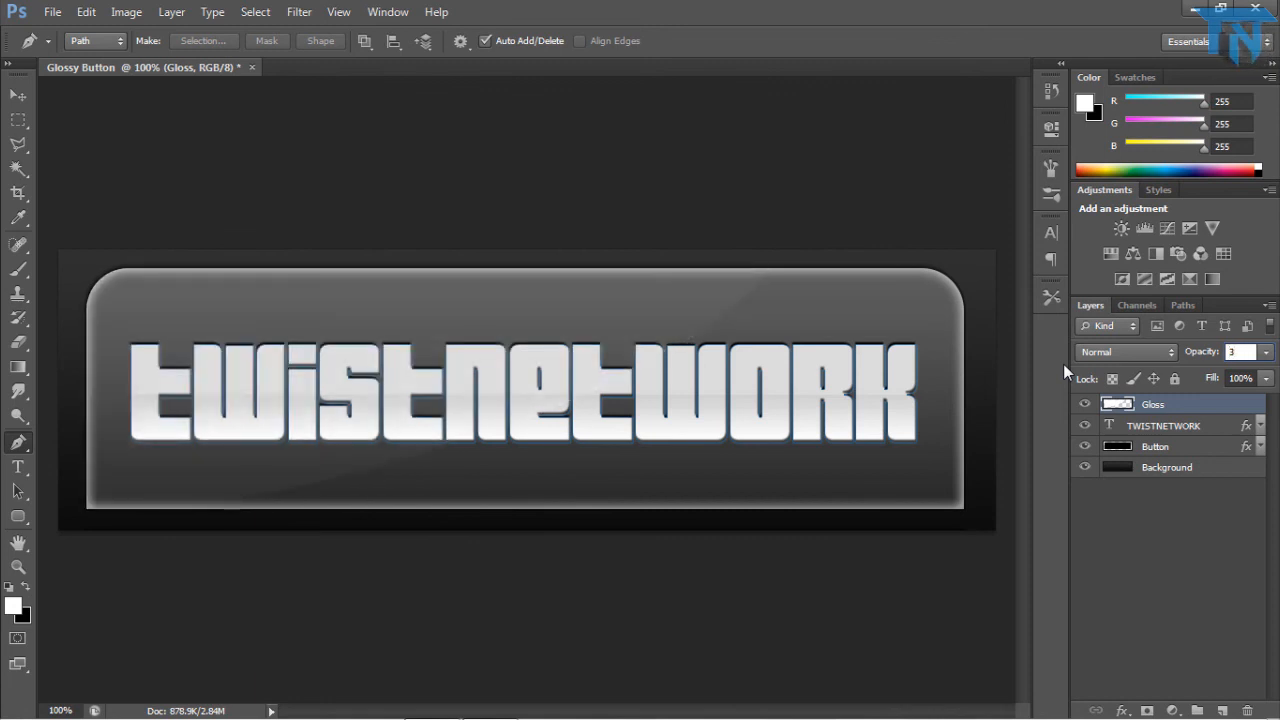
type("0")
key("BackSpace")
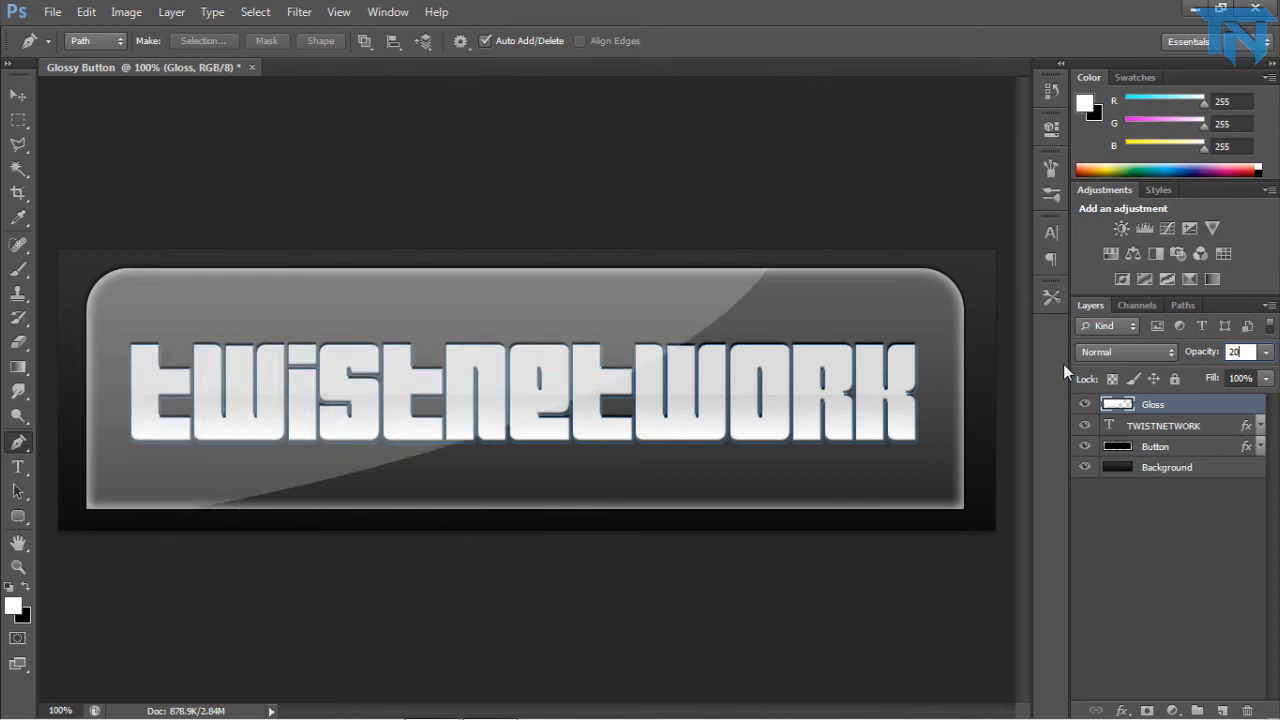
key("BackSpace")
type("21")
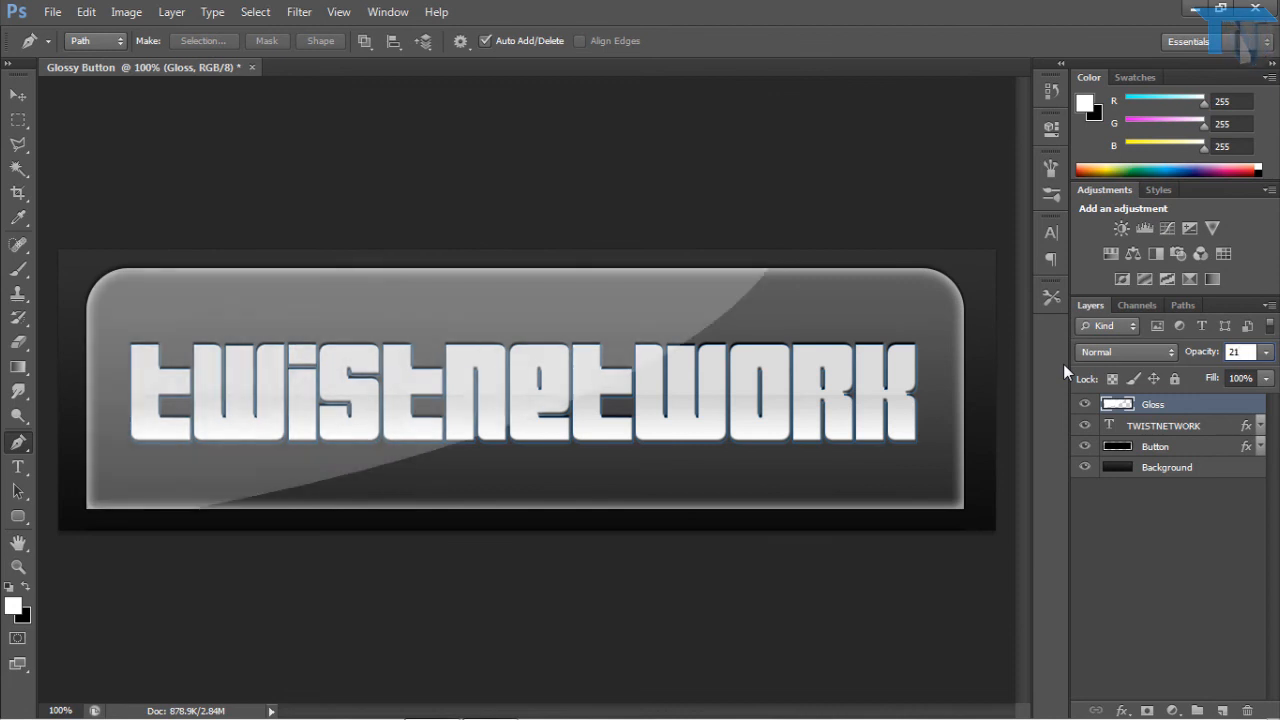
type("0")
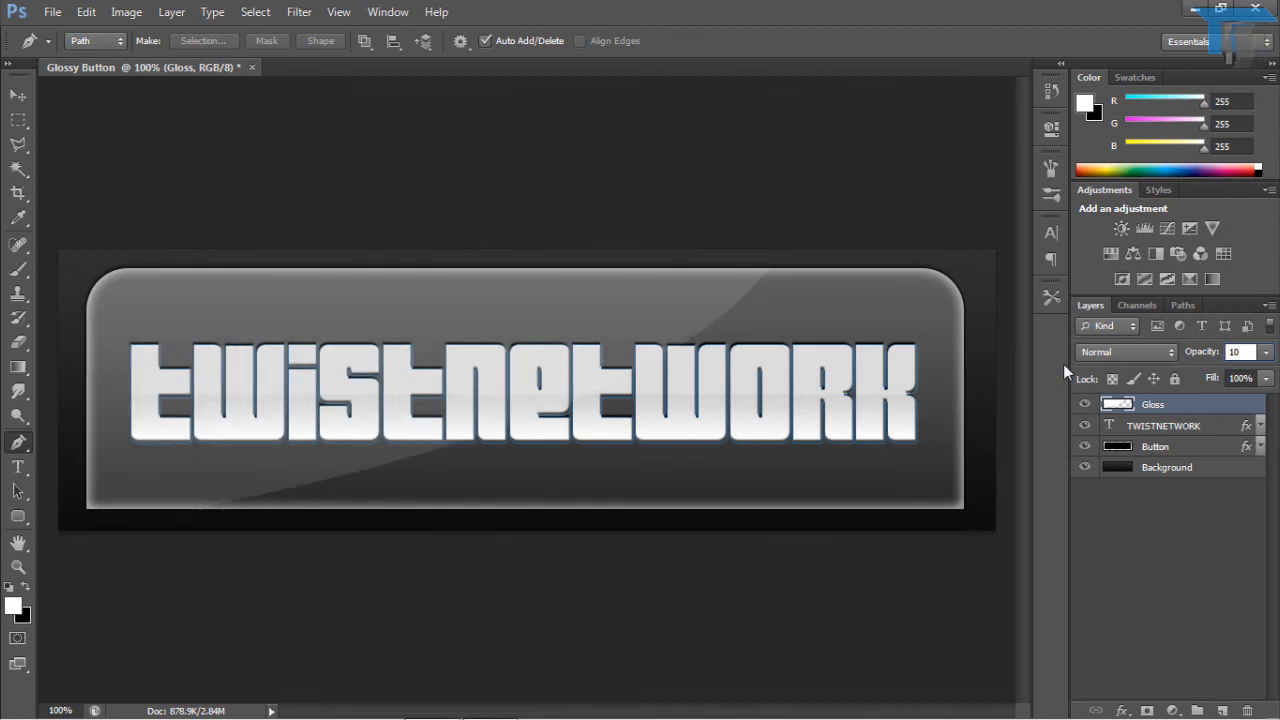
key("Return")
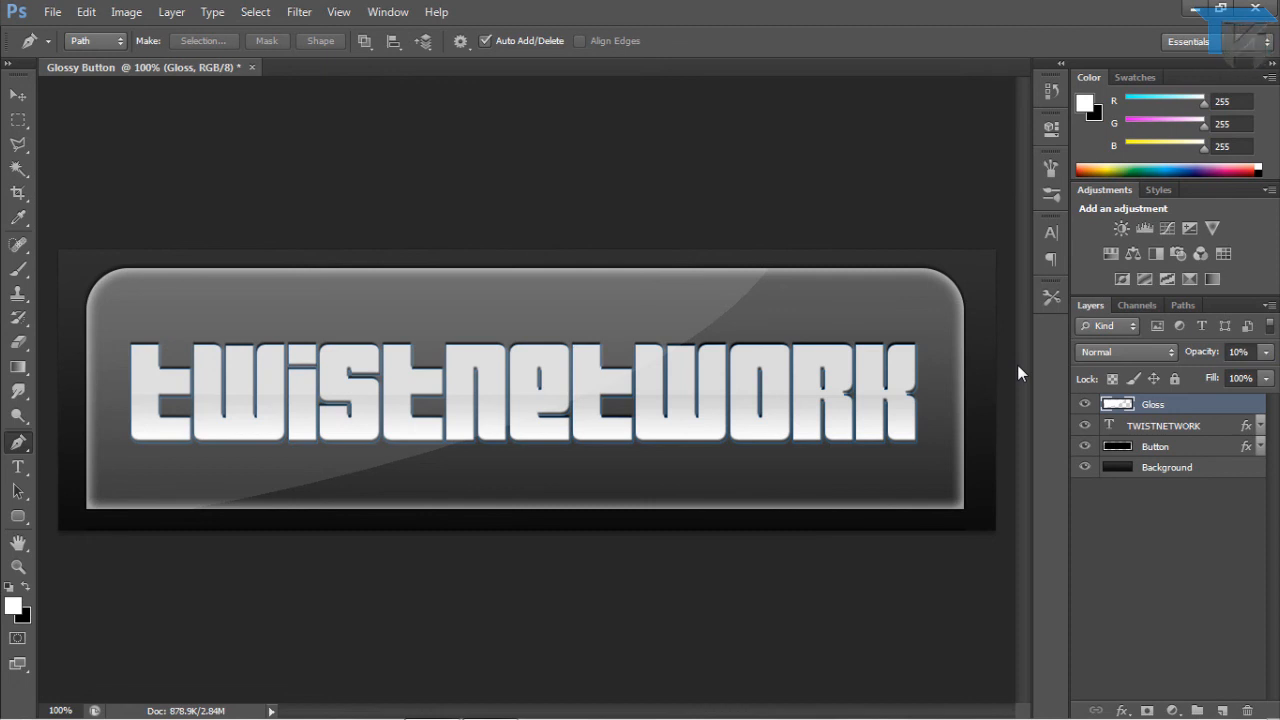
Hide the Background layer to check the button on transparency, and show the layer again.
left_click(1088, 468)
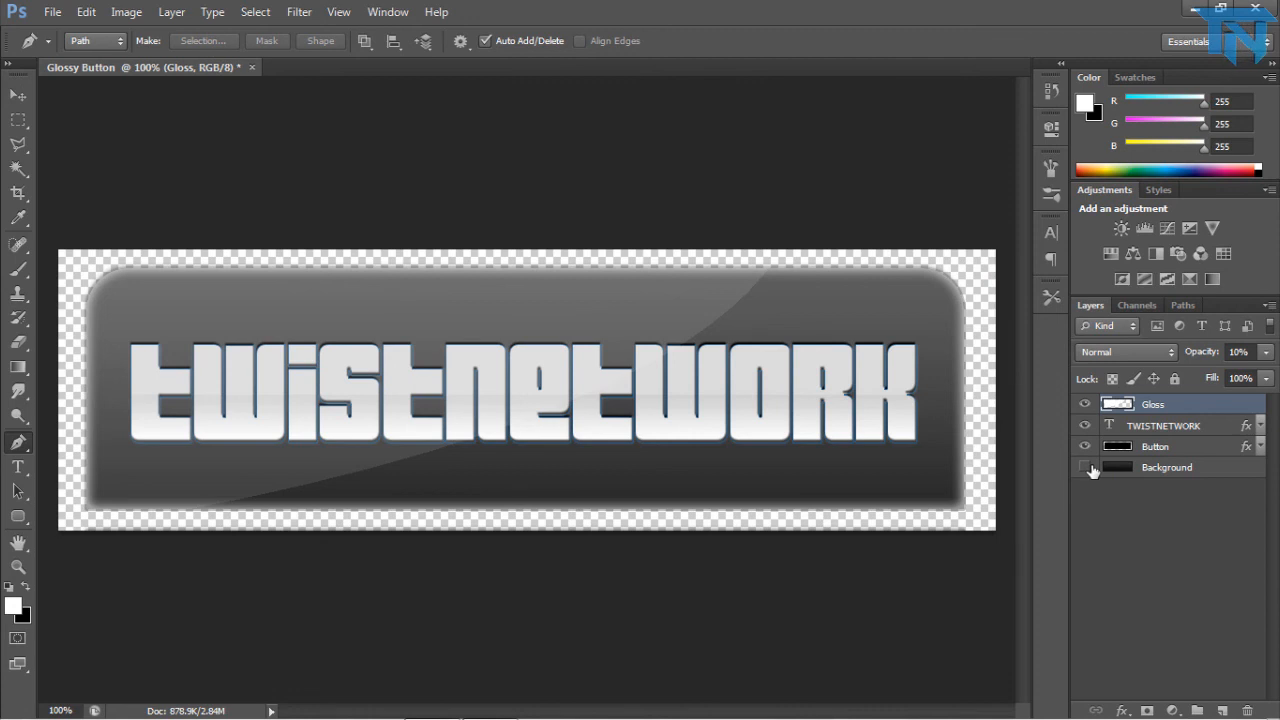
left_click(1088, 468)
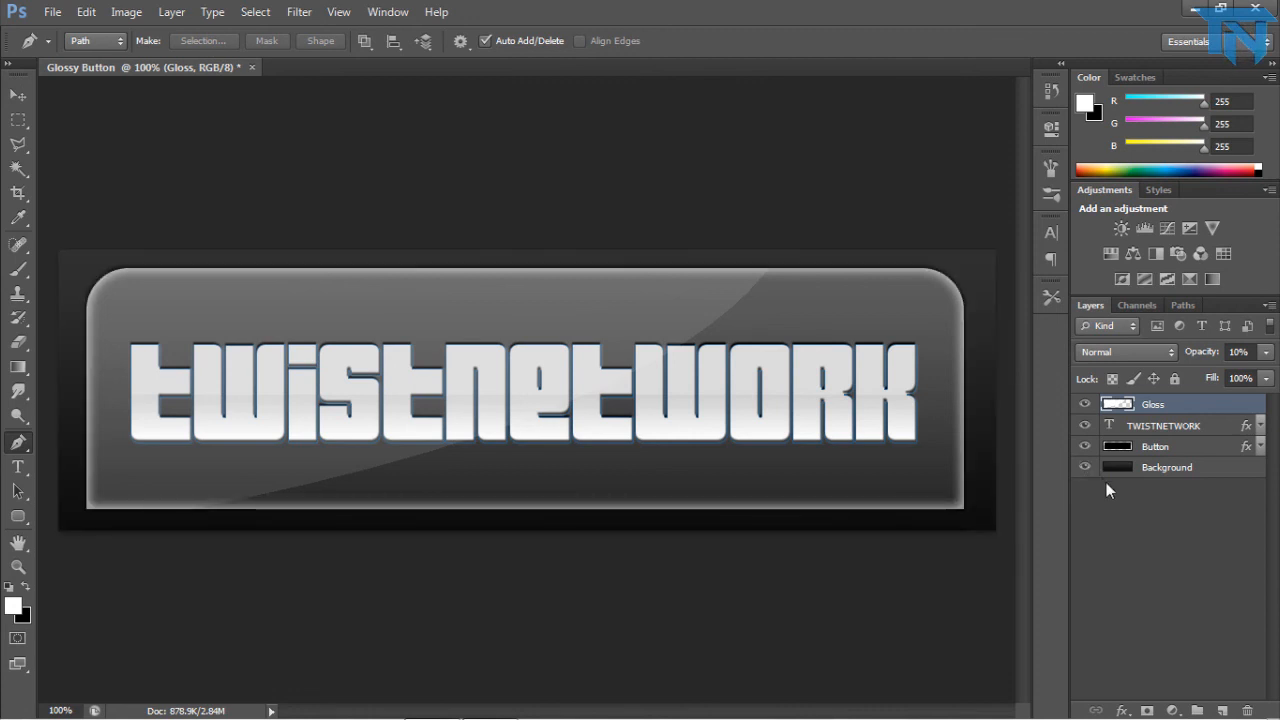